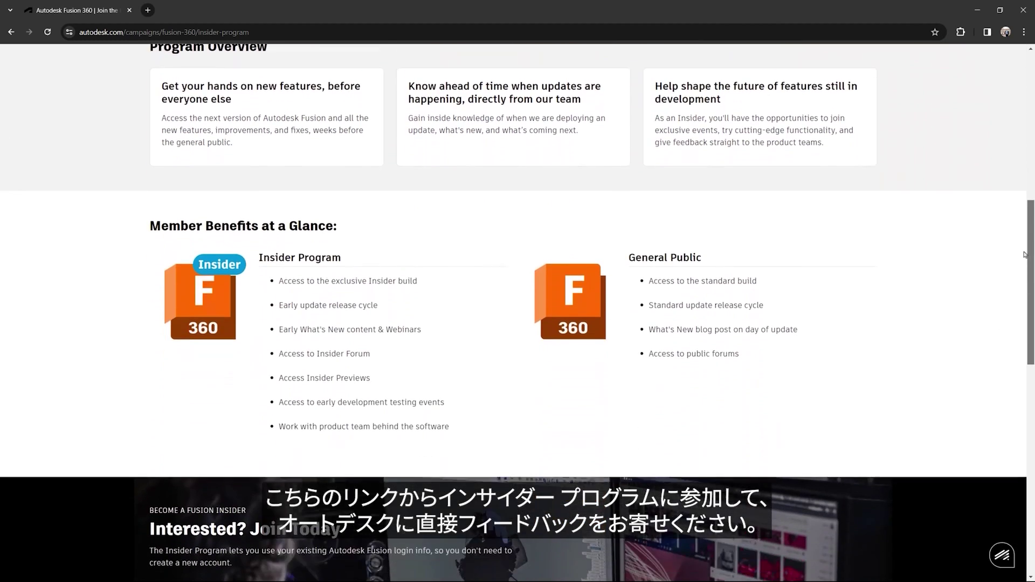
scroll(1012, 373, down, 1)
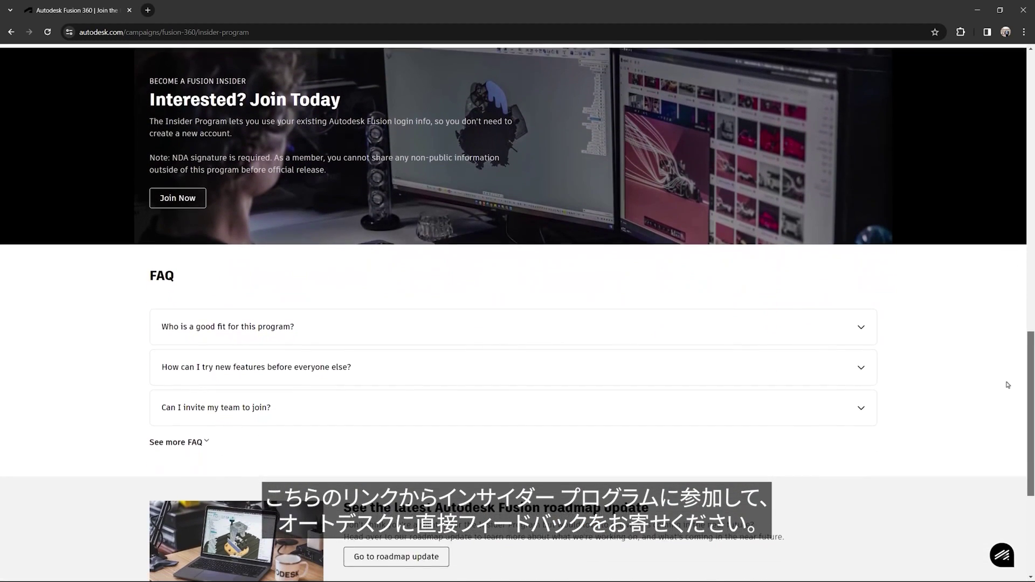
Scroll the Fusion Insider Program page and follow Join Now to the 'Become a Fusion Insider' sign-up page
click(176, 182)
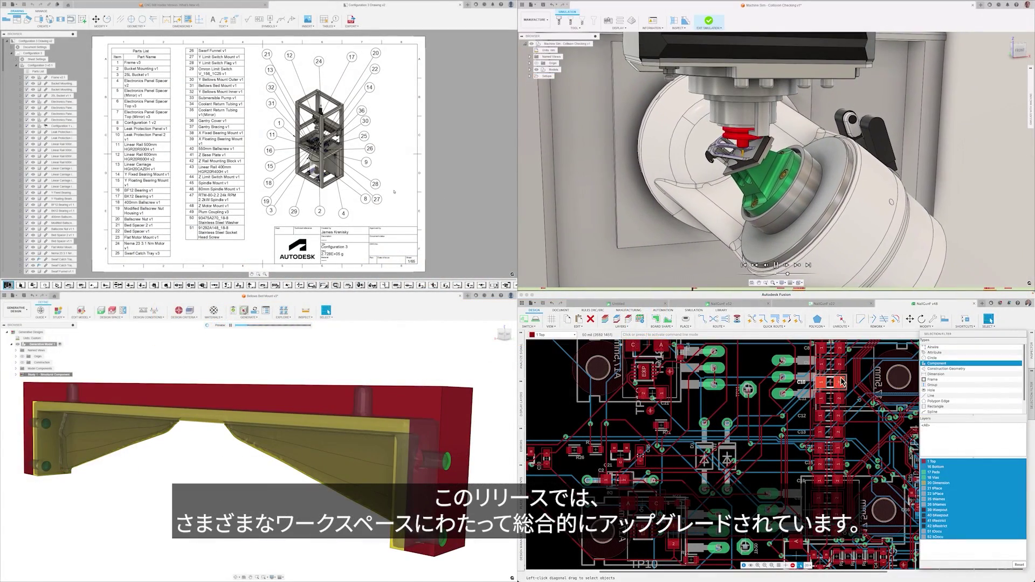
Bring up the context menu for test point TP21, then dismiss it
right_click(749, 387)
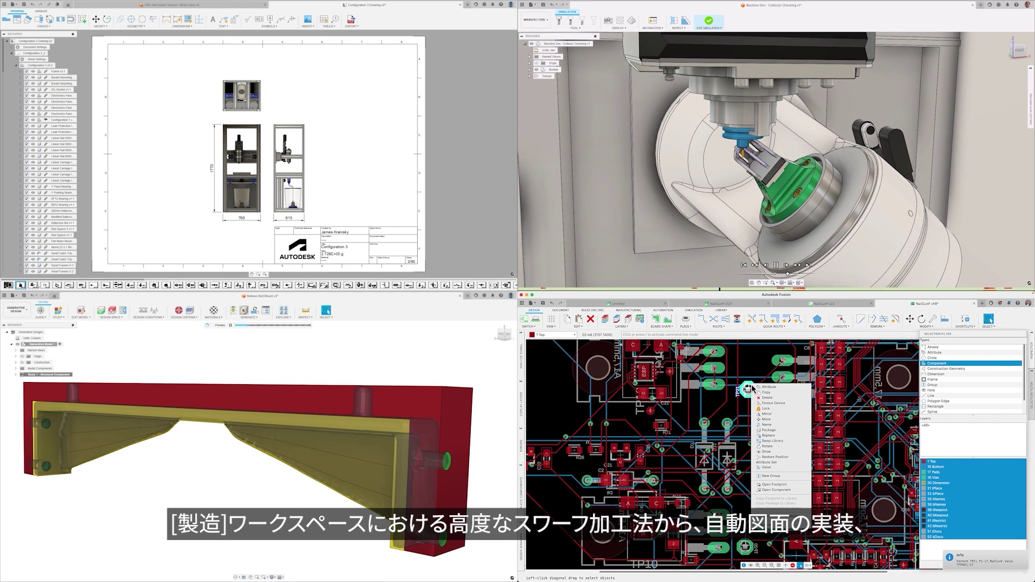
key(Escape)
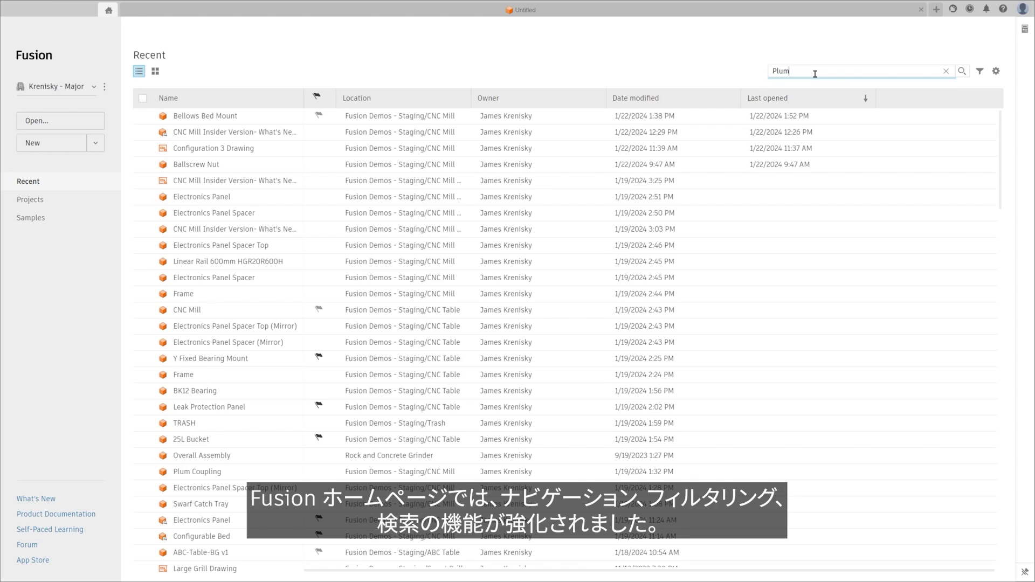
Search recent files for 'Plum', then filter the list to Fusion Drawing files only
key(Return)
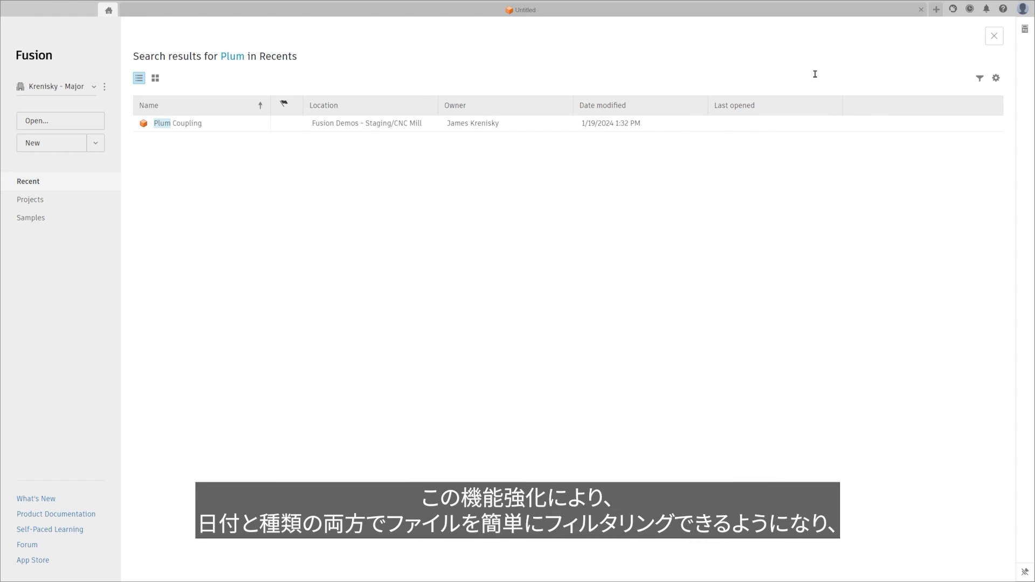
click(994, 37)
click(979, 72)
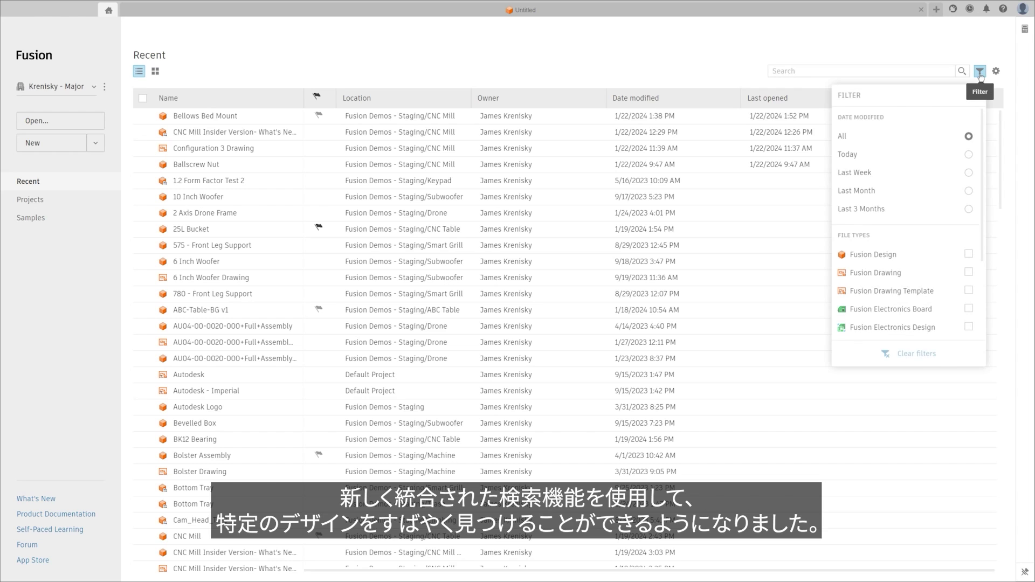
click(969, 273)
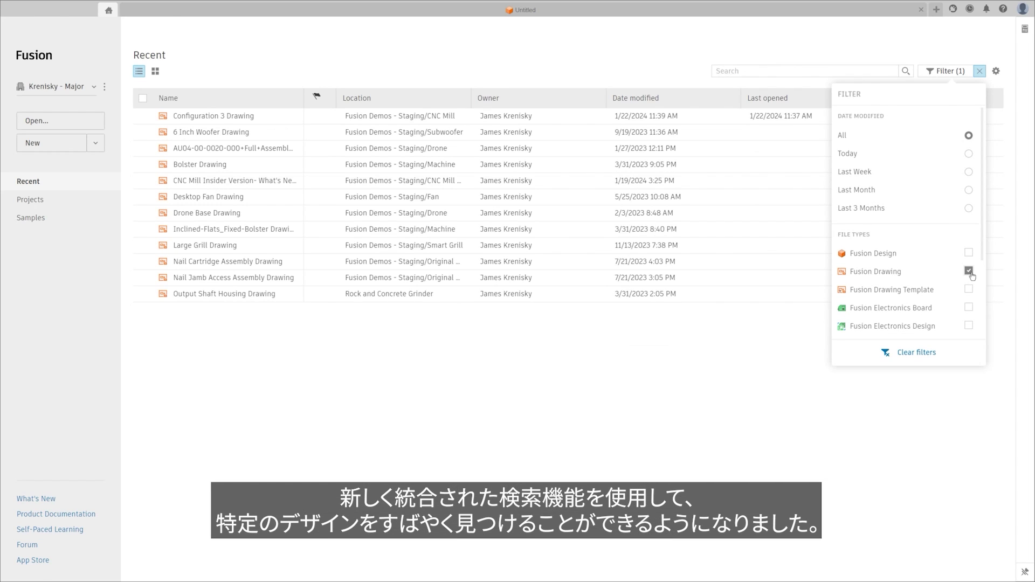
click(418, 336)
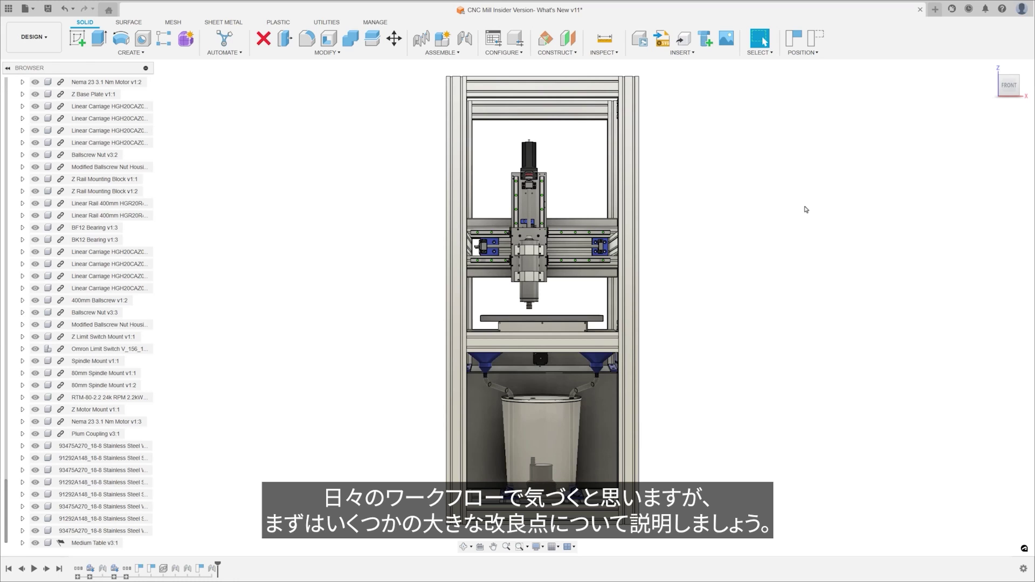
Measure the 1770 mm frame height and a 44.1° angle, then scrub the timeline back to latest
click(606, 39)
click(446, 76)
click(447, 528)
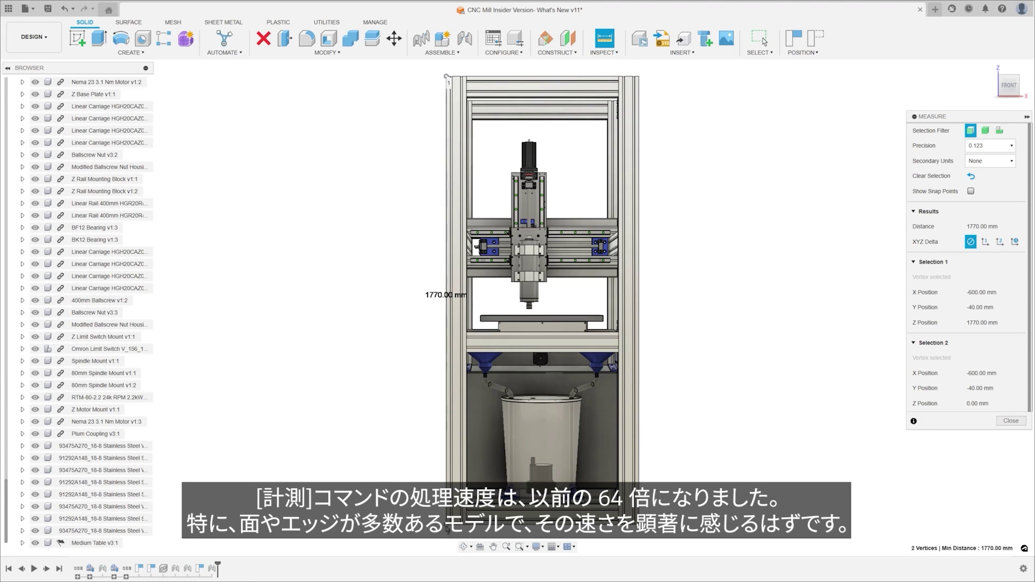
click(551, 360)
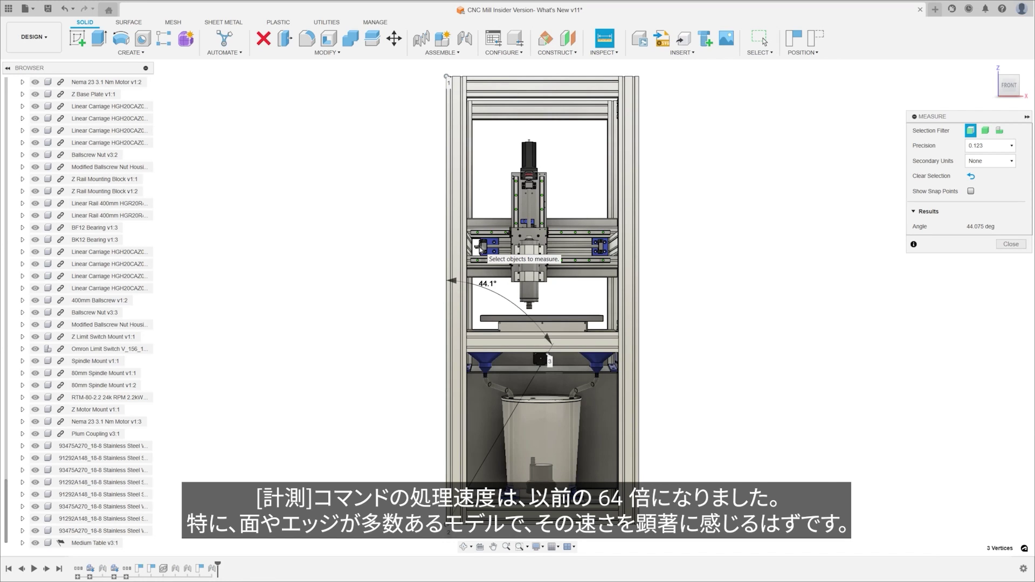
key(Escape)
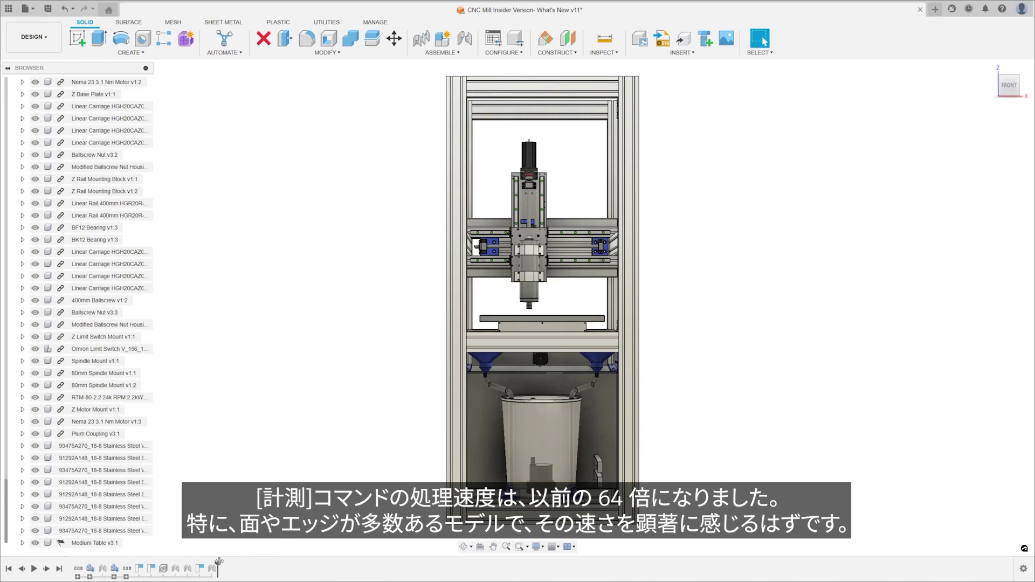
mouse_move(218, 566)
mouse_down()
mouse_move(144, 566)
mouse_move(218, 566)
mouse_up()
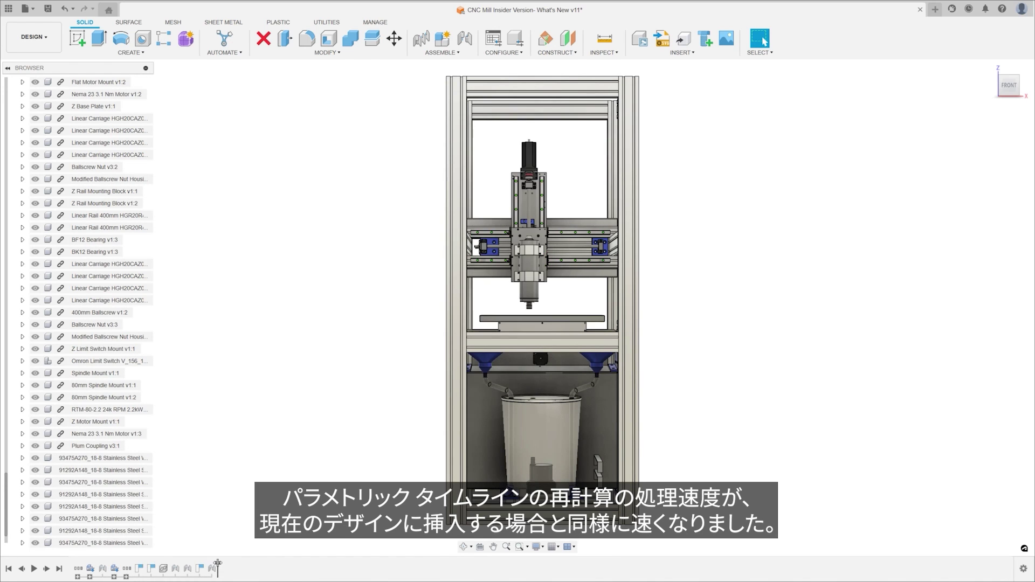
click(8, 9)
Insert the Ballscrew Nut from the Data Panel into the current design and confirm placement
right_click(108, 269)
click(141, 287)
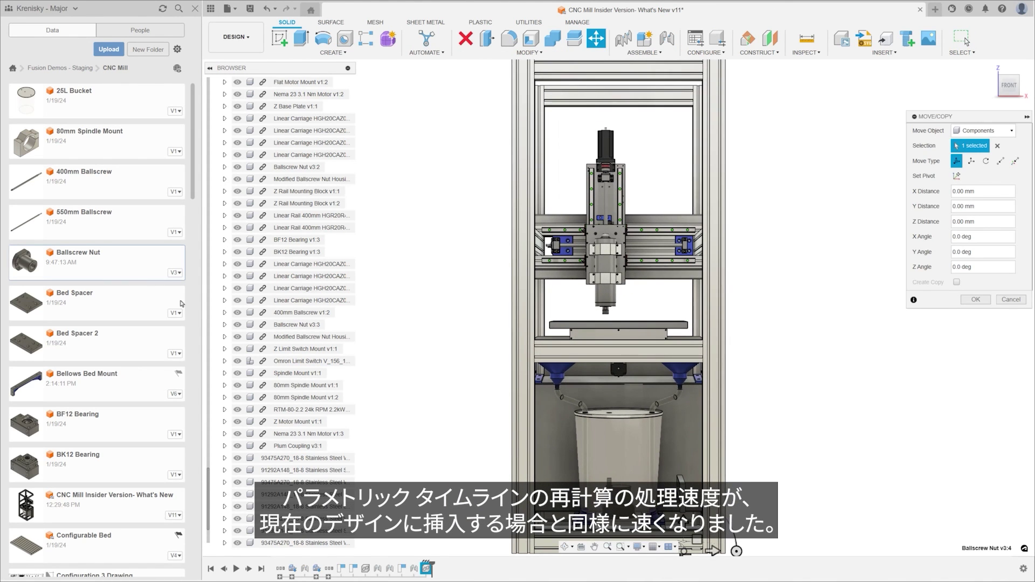
click(975, 300)
click(211, 8)
Open and dismiss the Open dialog, then bring up the Save dialog
key(ctrl+o)
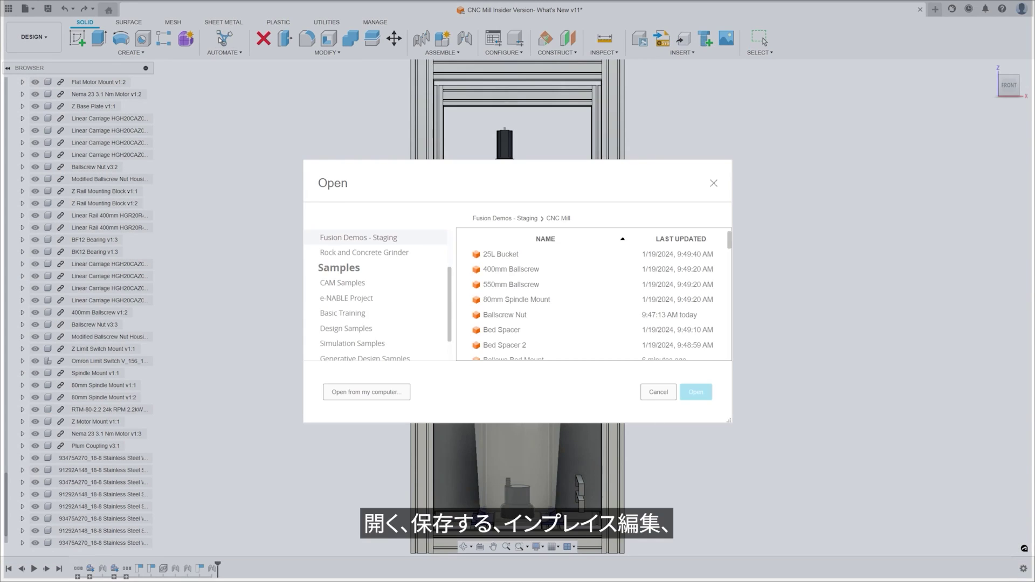
key(Escape)
key(ctrl+s)
Close the save window and break the Ballscrew Nut component's external link
key(Return)
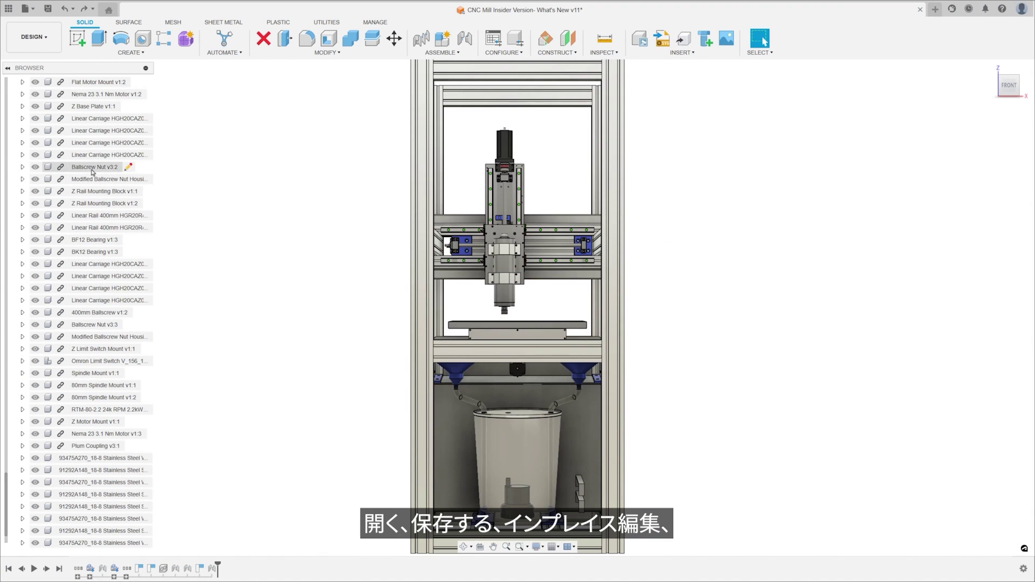
right_click(93, 168)
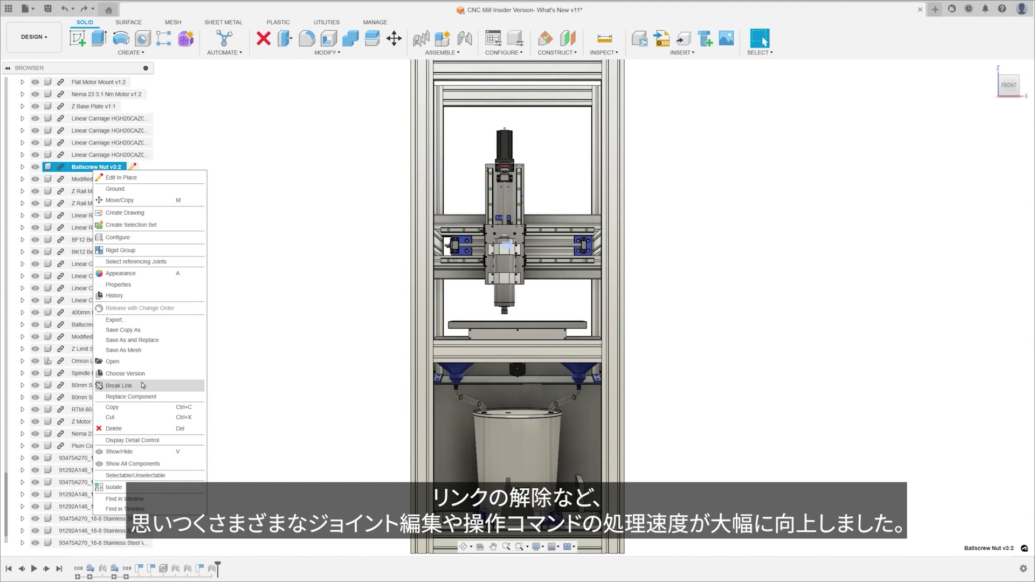
click(143, 386)
Preview a joint between Medium Table and Y Bellows Mount Outer, check its motion type, and cancel
click(470, 46)
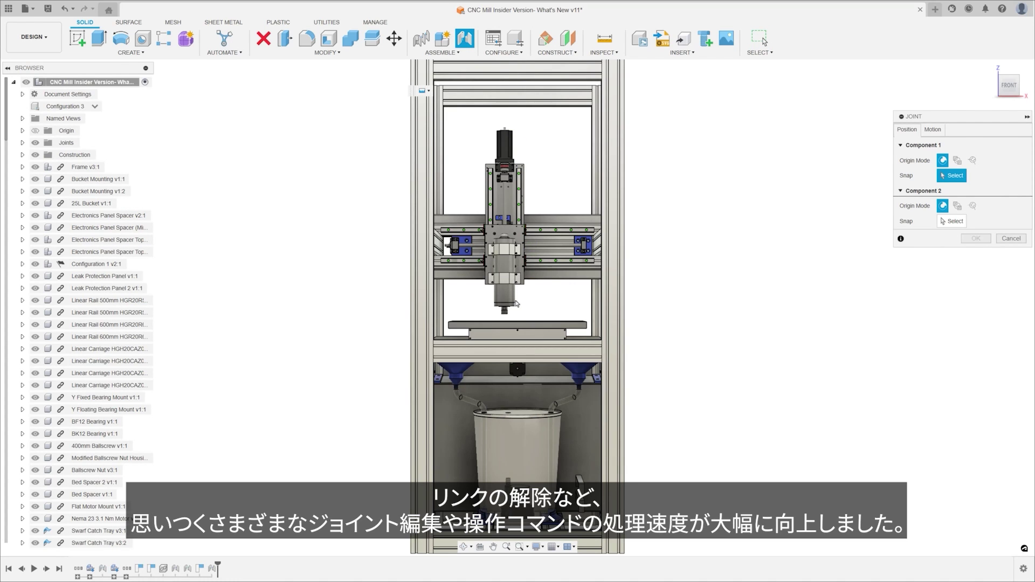
click(518, 328)
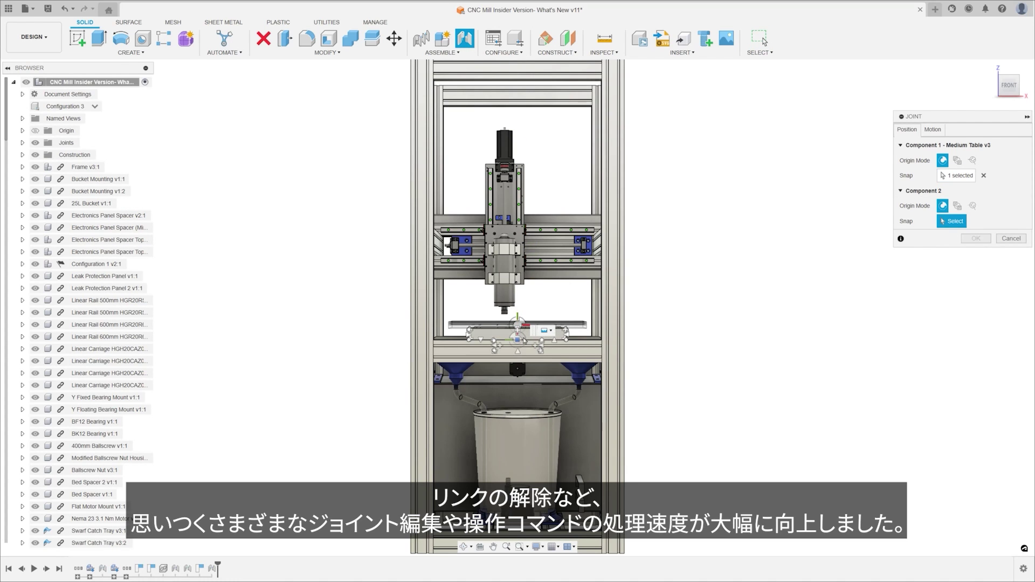
click(521, 341)
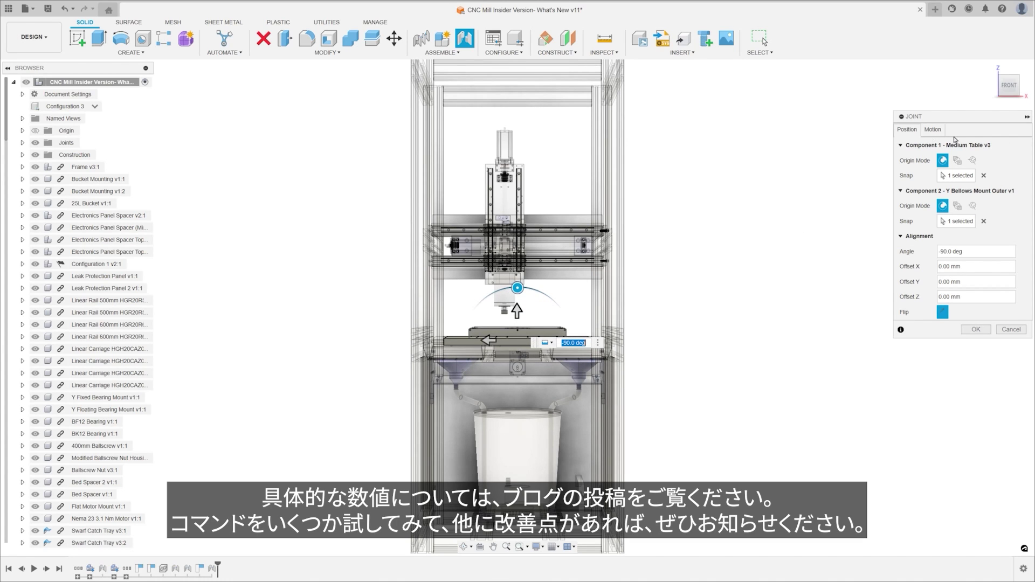
click(934, 130)
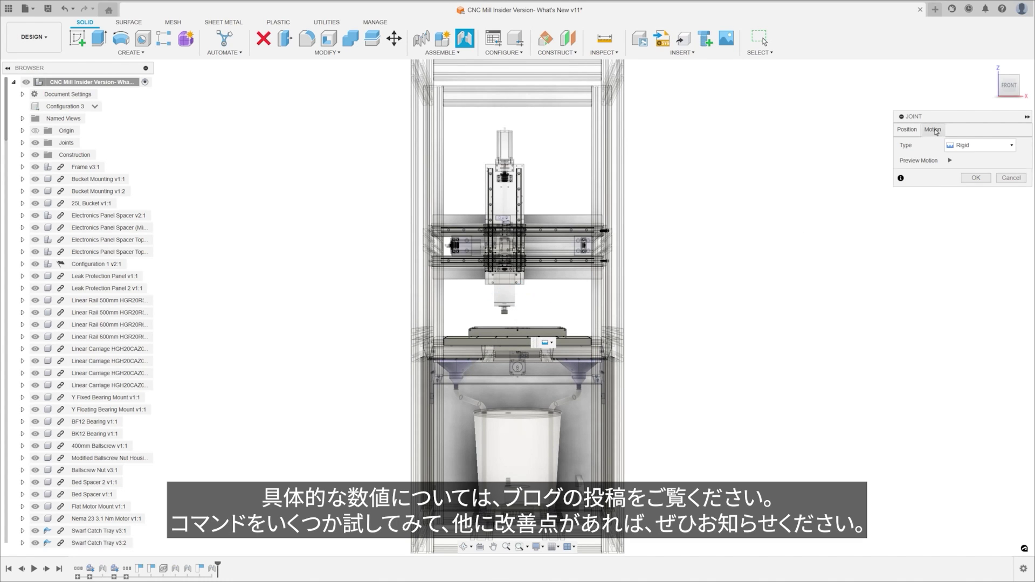
click(1010, 177)
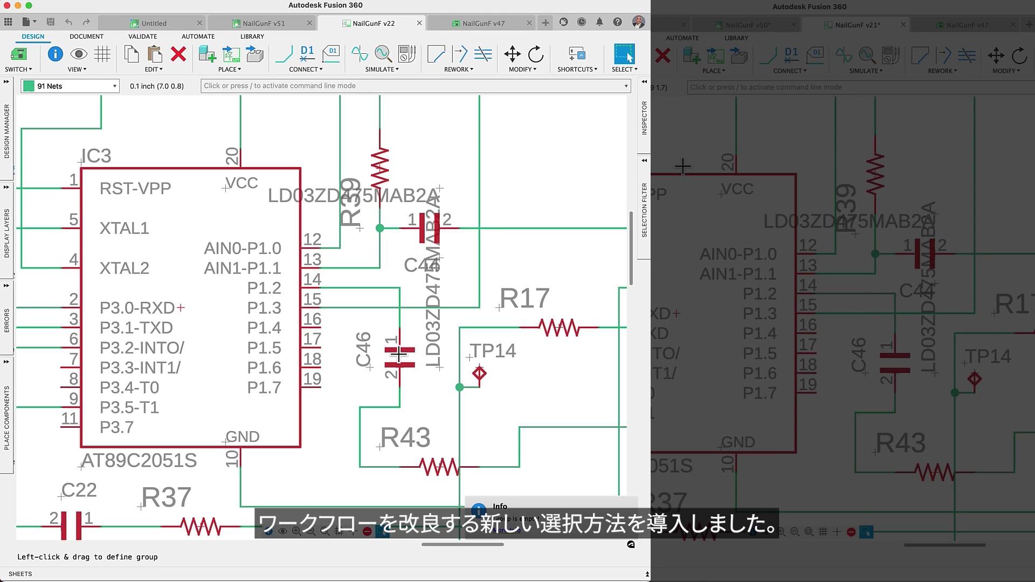
Outline a group near C46 and drop IC3 back near its original spot
drag(399, 351, 347, 328)
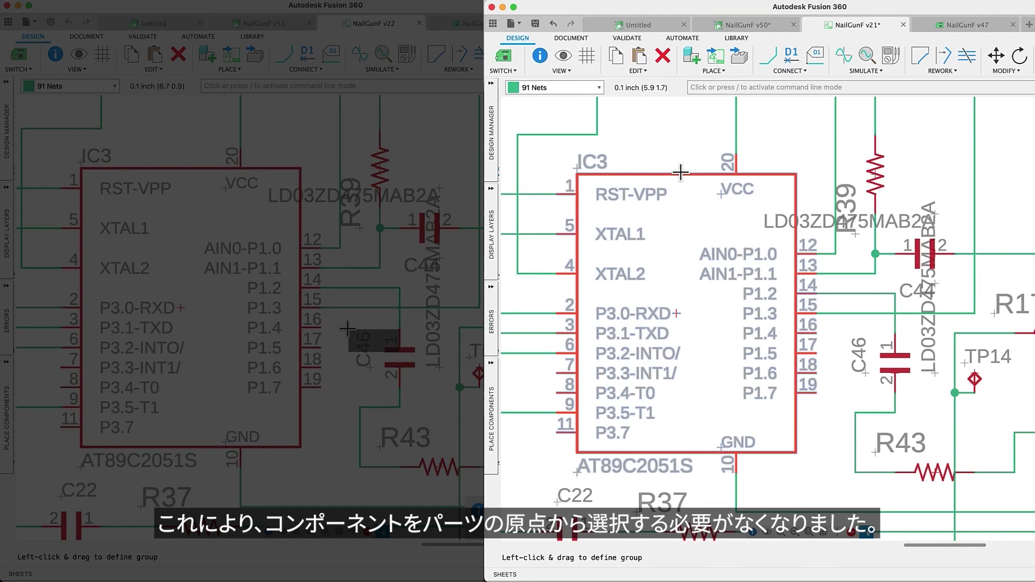
click(681, 168)
click(670, 180)
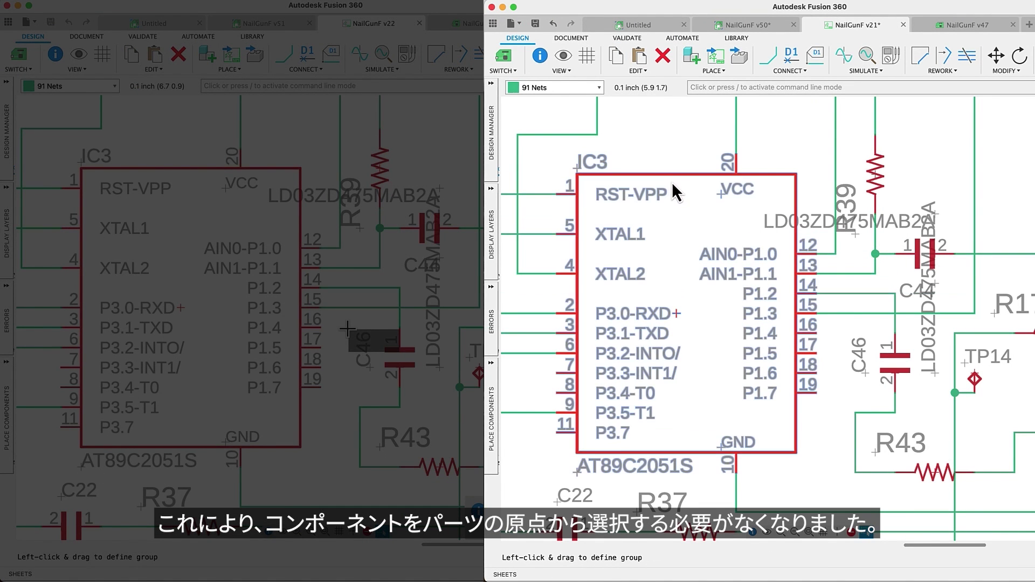
Move C44 with its label to a new position and shift C46 to the left
click(916, 253)
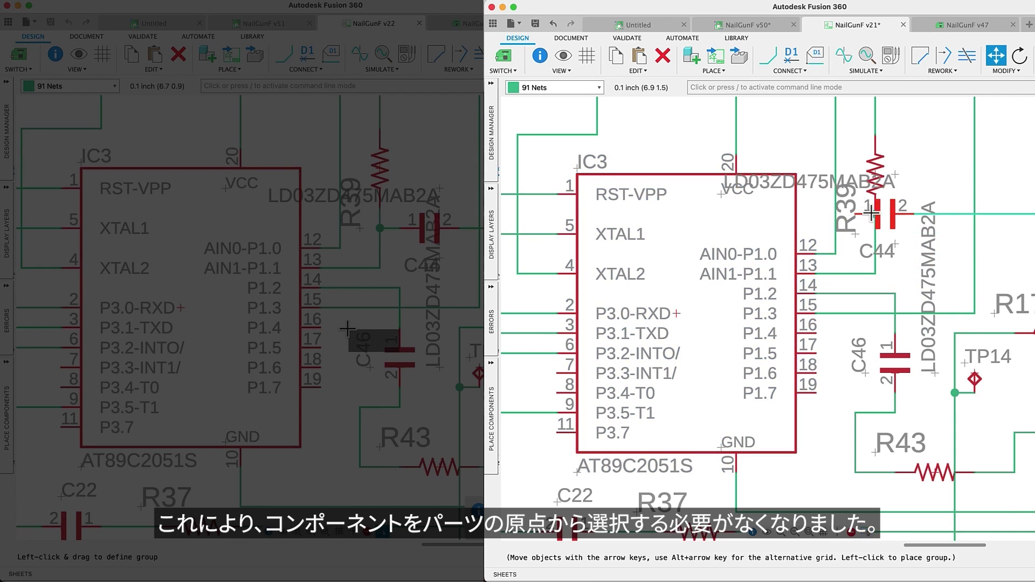
click(917, 234)
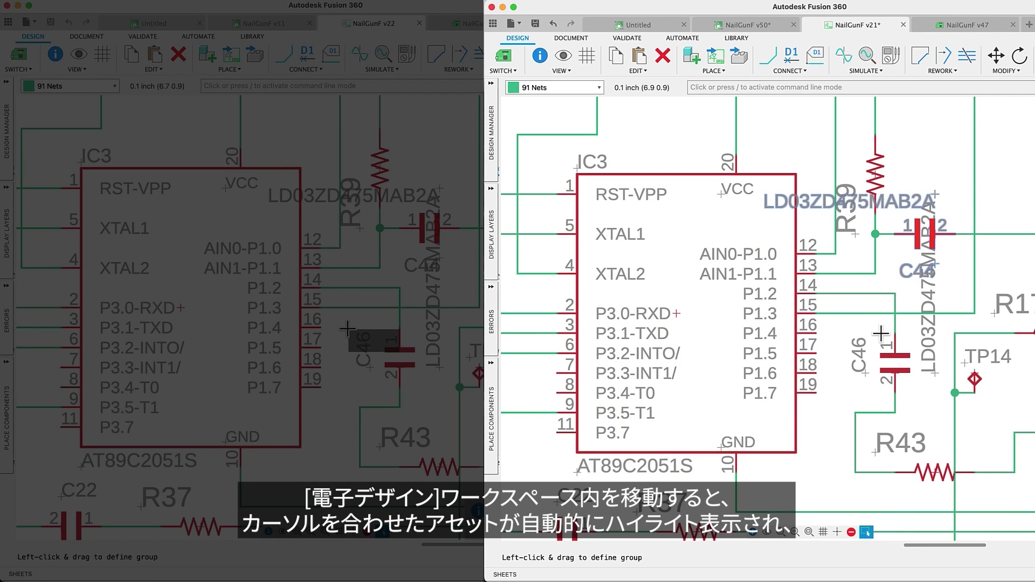
click(893, 357)
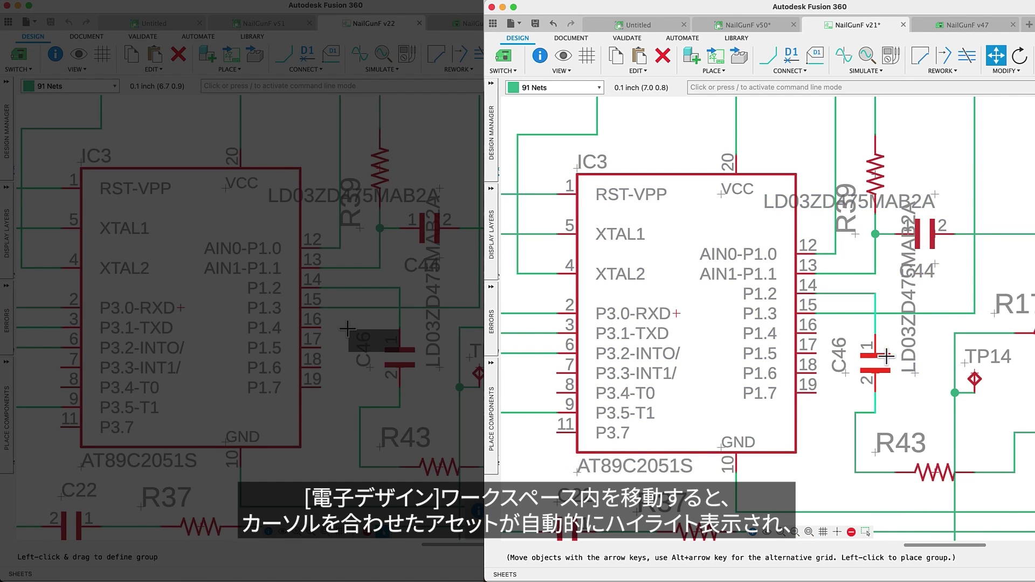
click(884, 356)
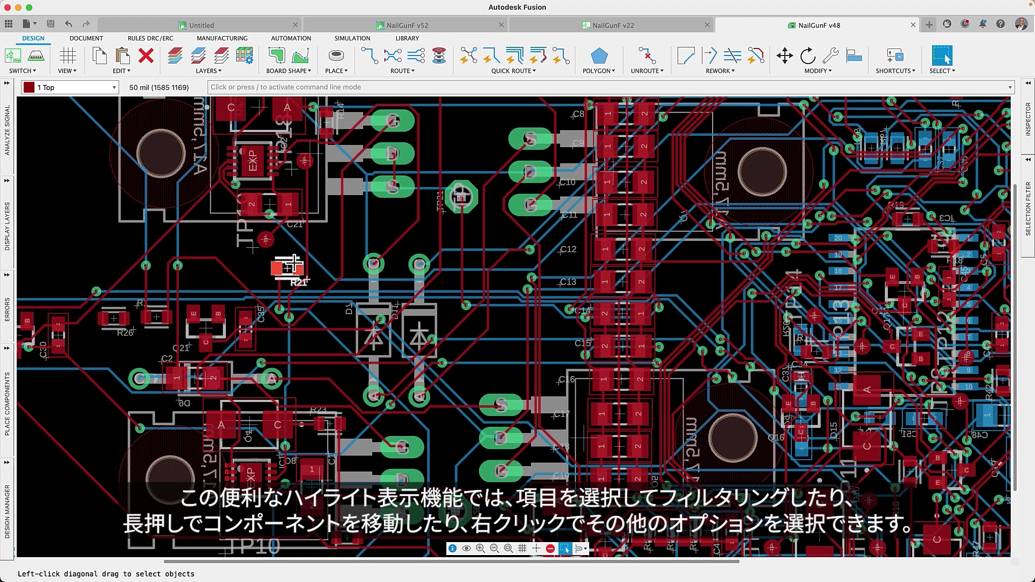
Restrict the selection filter to components only and pick test point TP21
click(1029, 205)
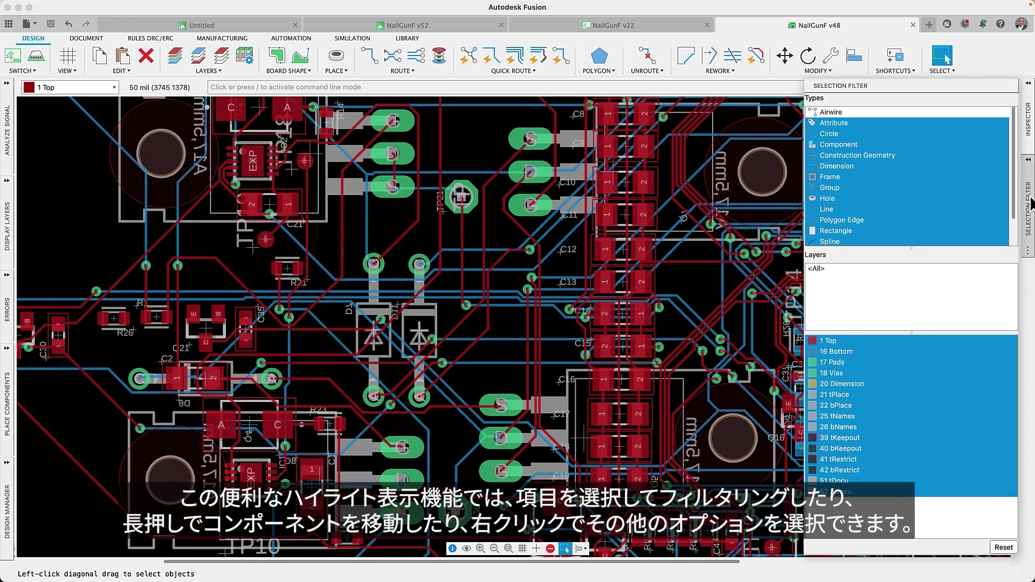
click(847, 146)
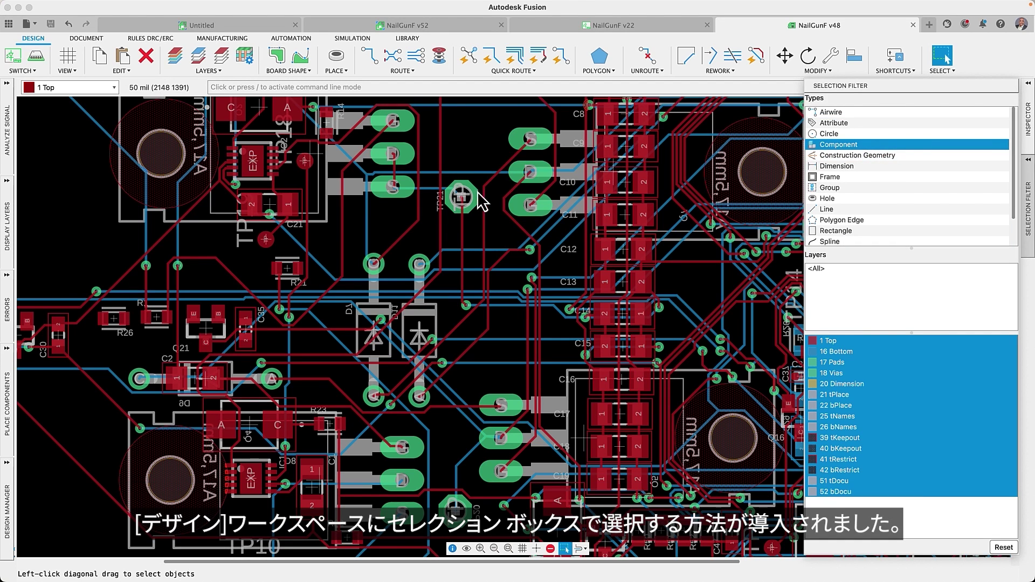
click(462, 189)
key(m)
key(Escape)
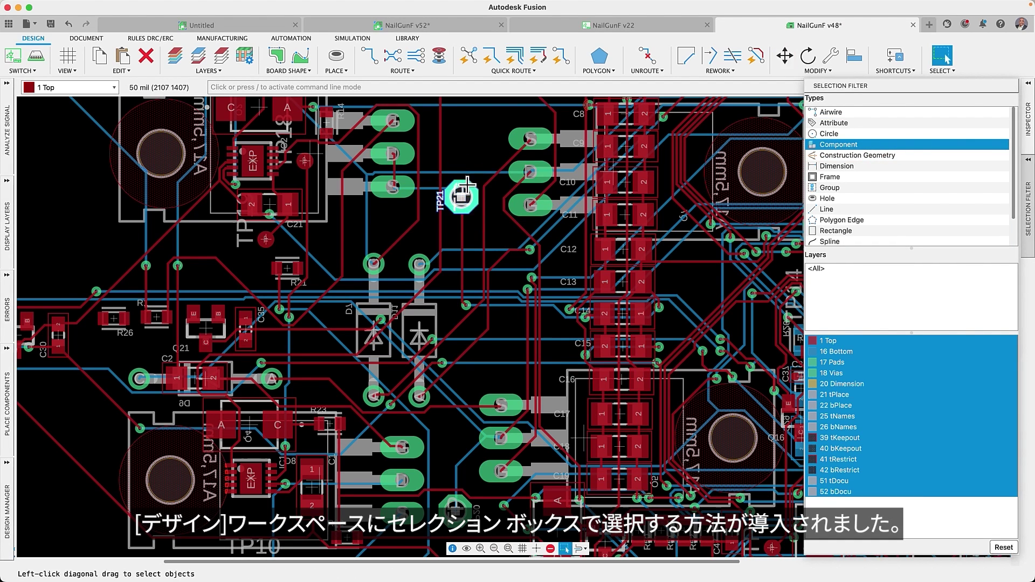
right_click(469, 190)
click(467, 183)
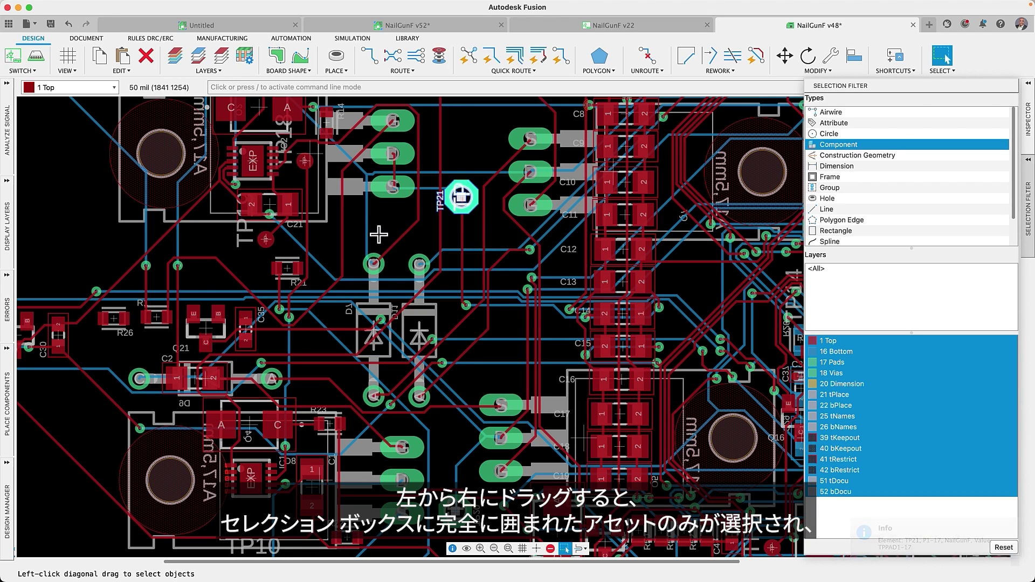
Window-select one diode, then crossing-select both diodes at the board centre
drag(378, 235, 458, 419)
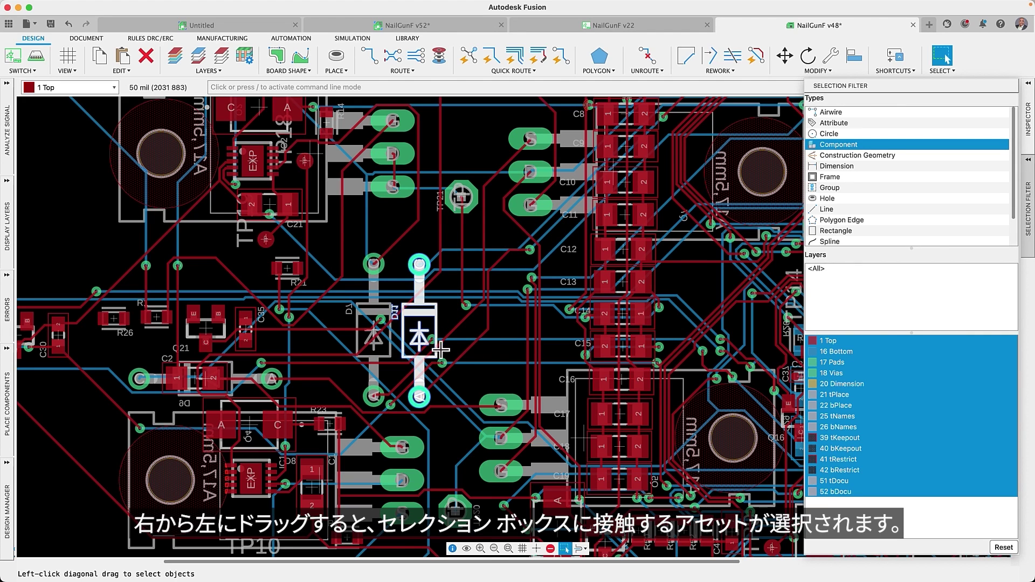
click(453, 257)
drag(453, 257, 374, 397)
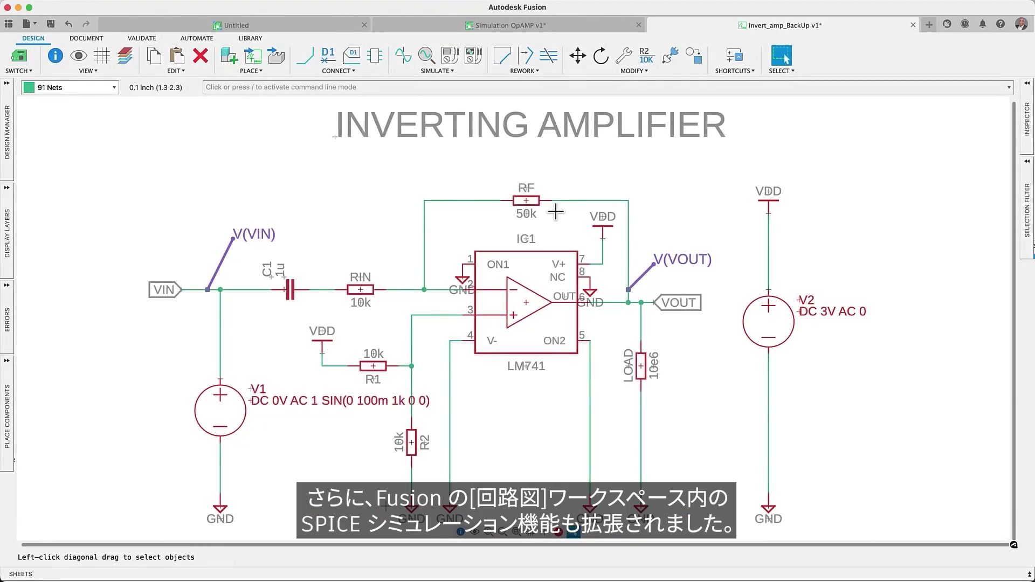
Start adding a SPICE model to op-amp IC1 and download the LM741 PSpice model
click(404, 60)
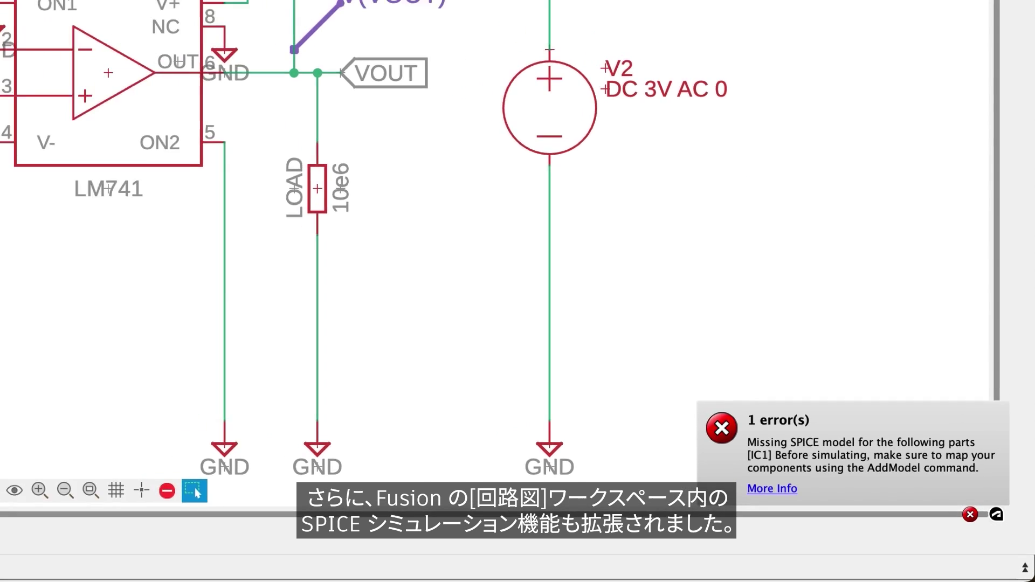
right_click(492, 252)
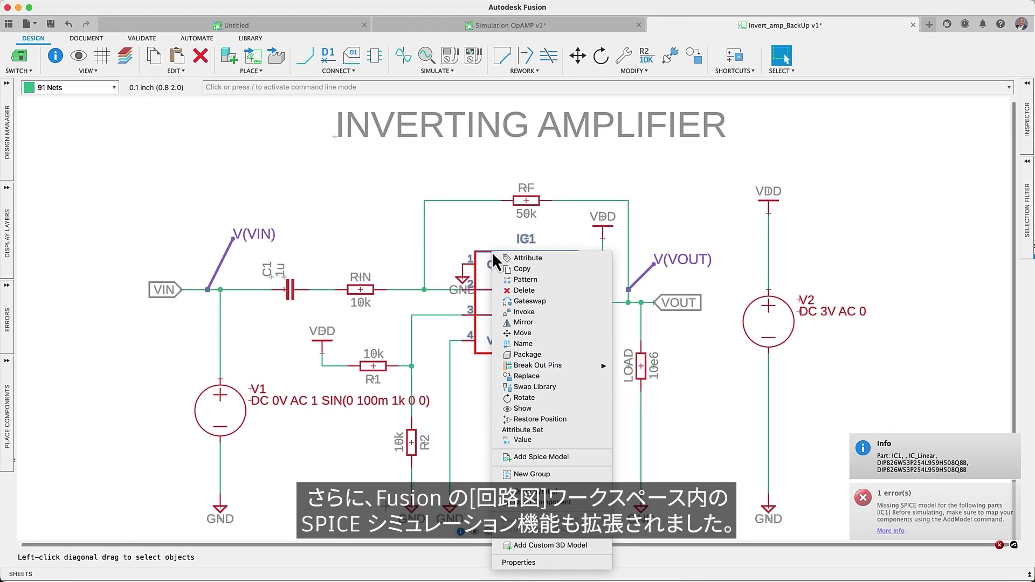
click(546, 457)
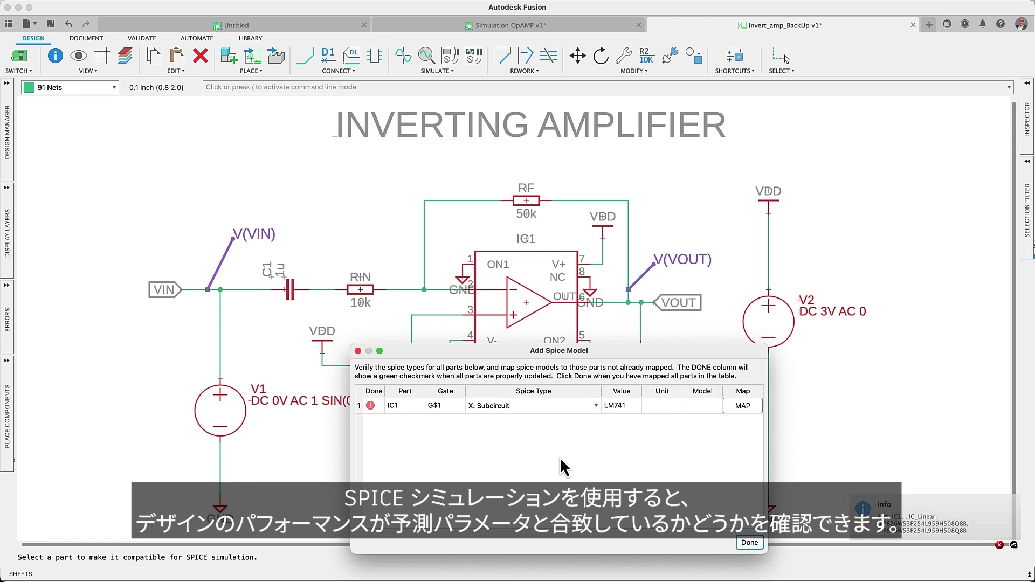
click(740, 406)
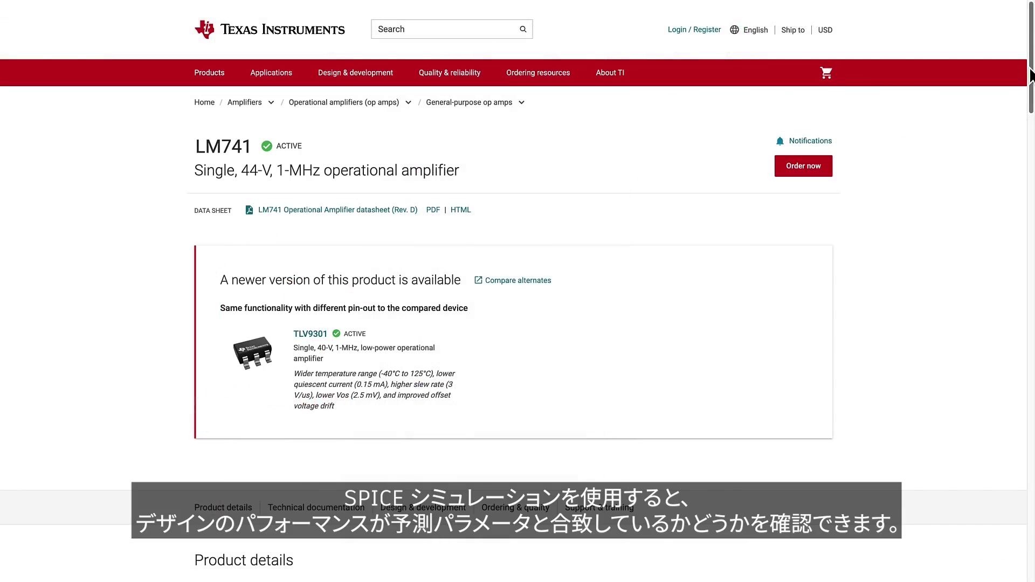
drag(1031, 76, 1015, 221)
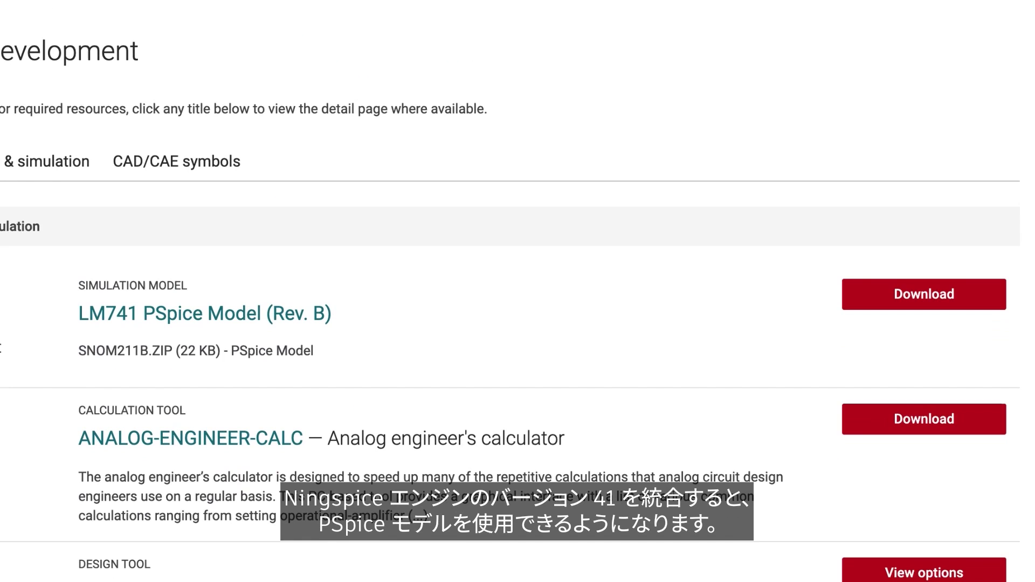
click(959, 304)
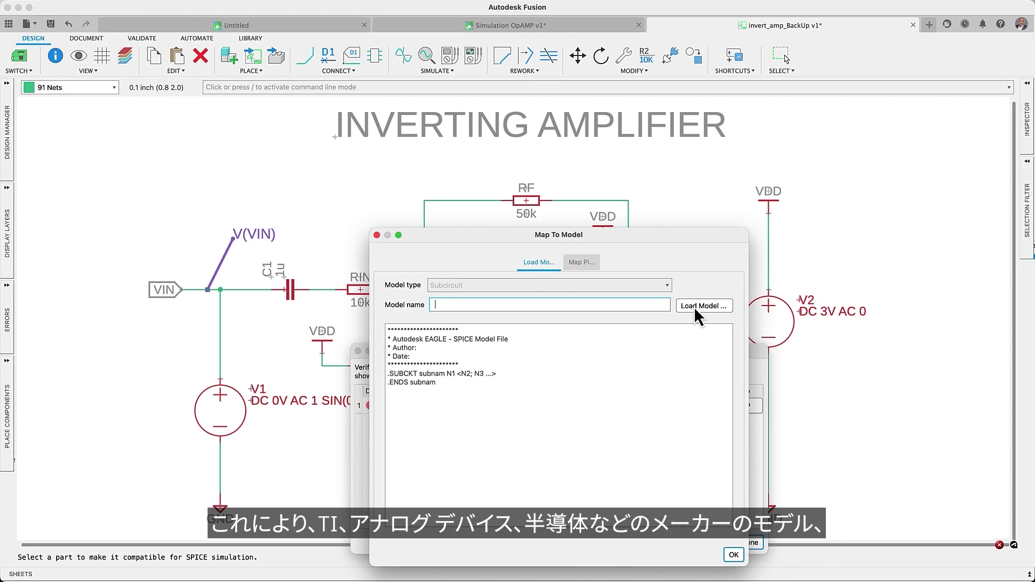
Load lm741.lib from the OpAmp > snom211b folder and confirm IC1's pin mapping
click(699, 306)
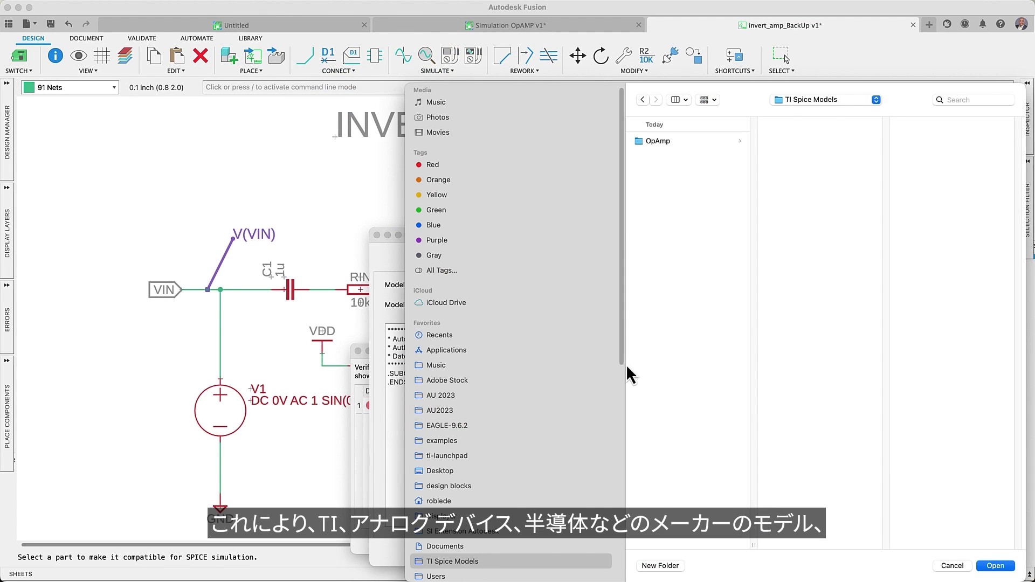
click(668, 142)
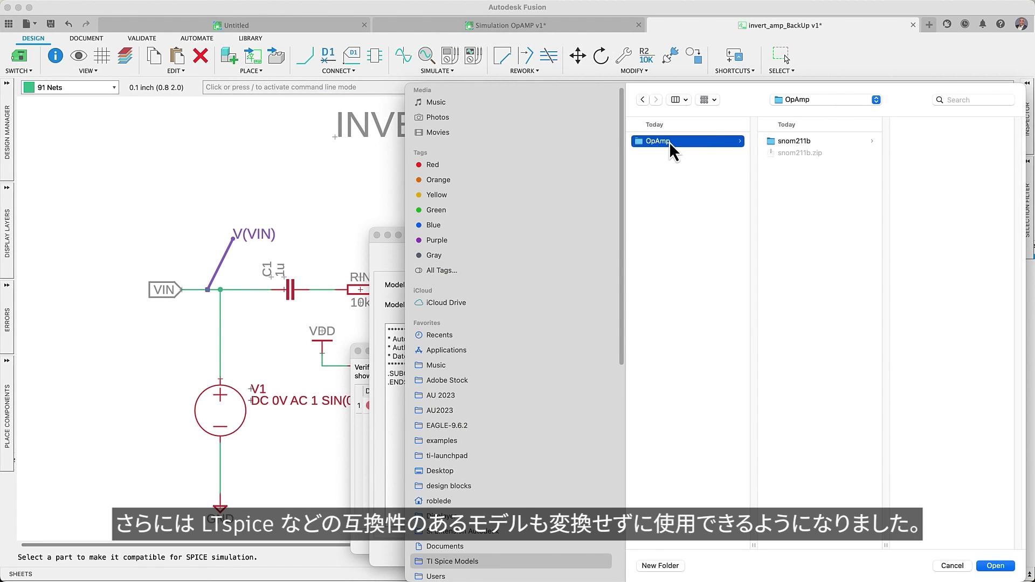
click(798, 143)
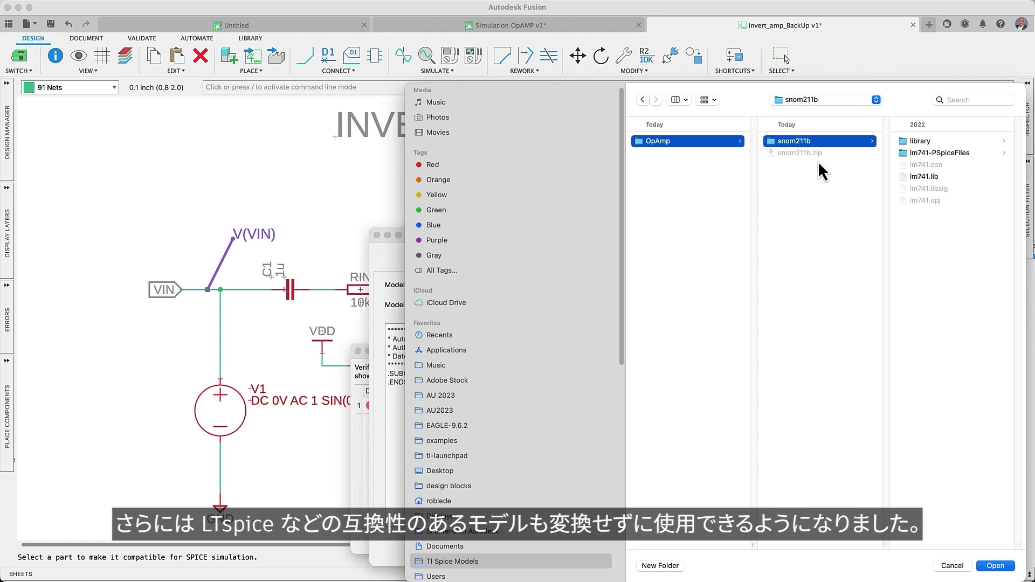
click(923, 178)
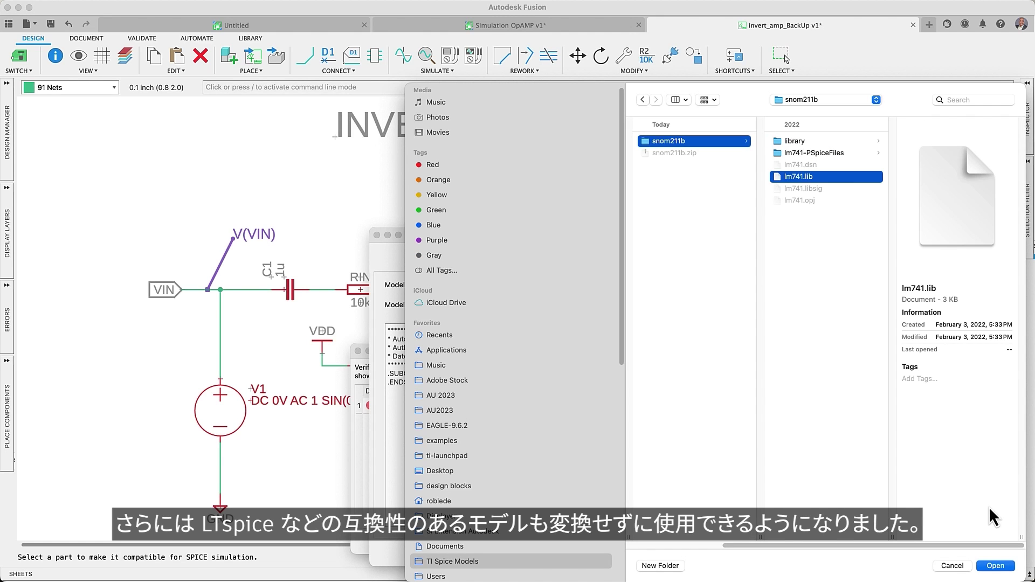
click(995, 566)
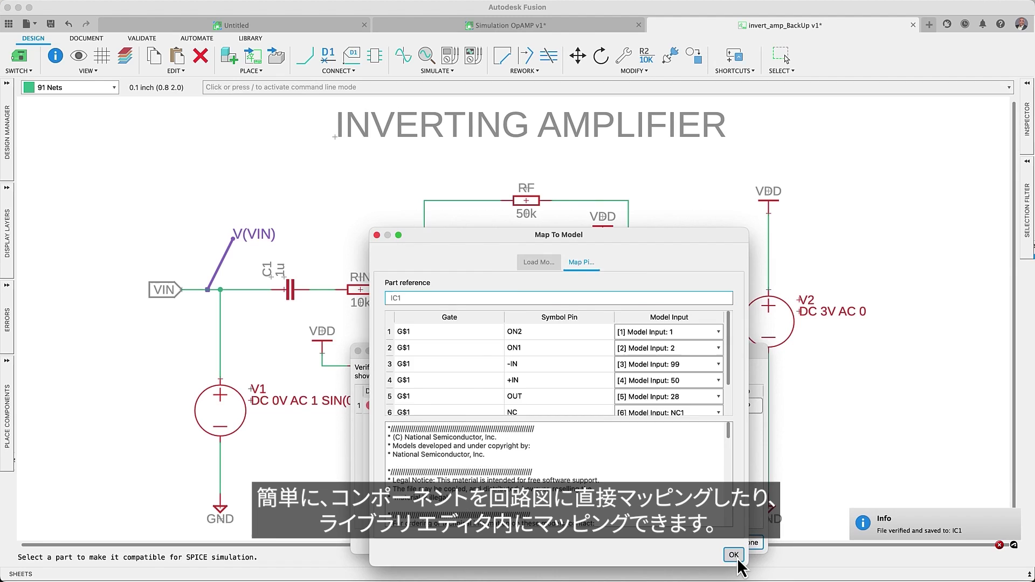
click(735, 557)
click(751, 544)
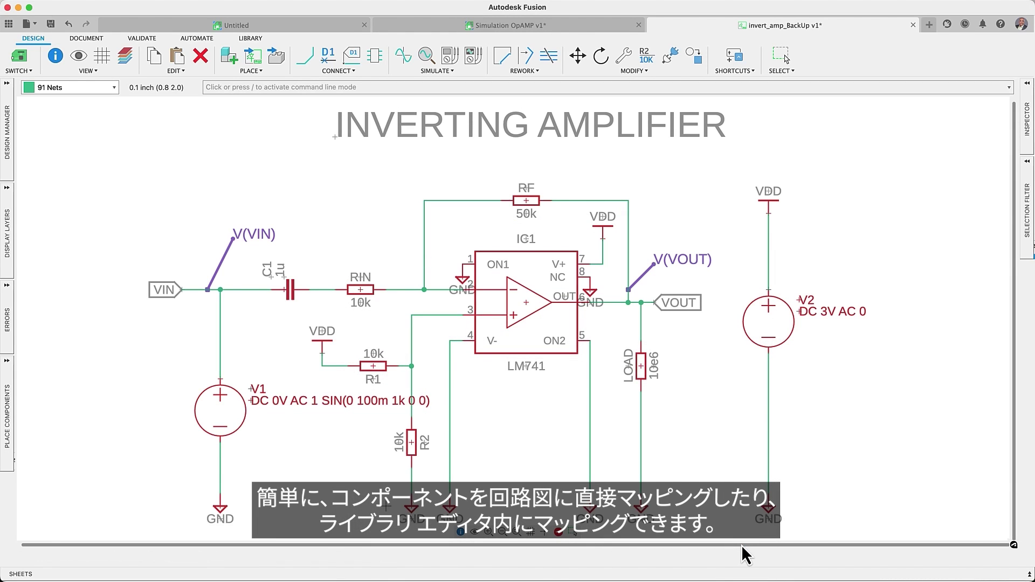
Run the transient simulation to plot the VOUT, VIN, V1 and V2 results
click(404, 64)
click(574, 383)
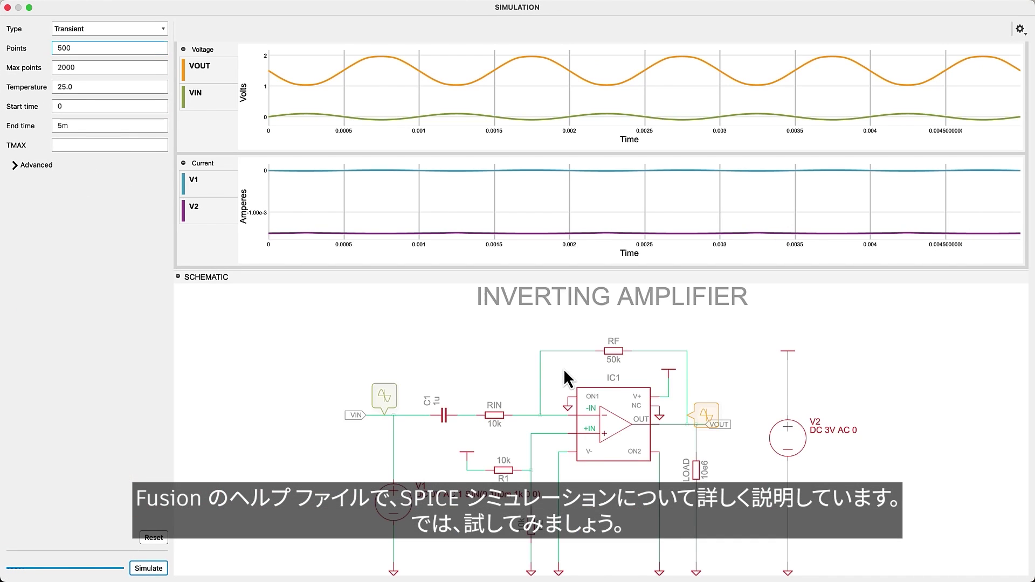
mouse_move(265, 157)
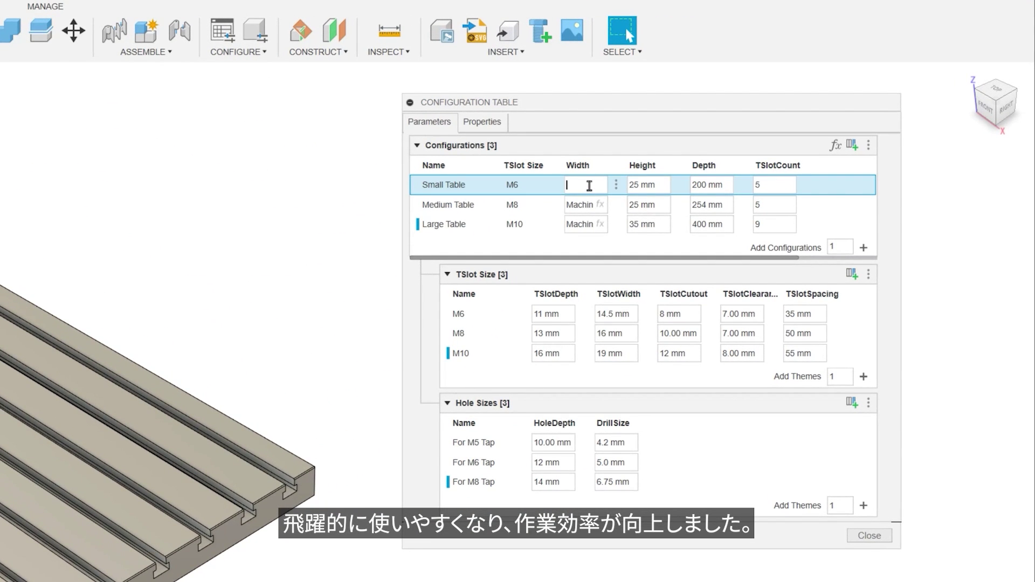
Set Small Table's width to MachineWidth and duplicate the For M5 Tap row
text(ma)
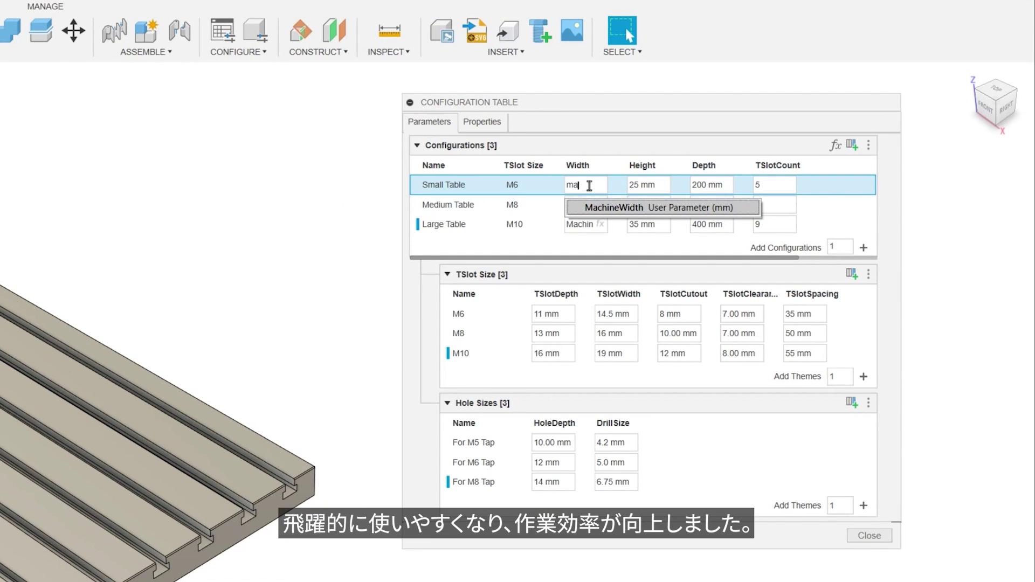
text(c)
key(Return)
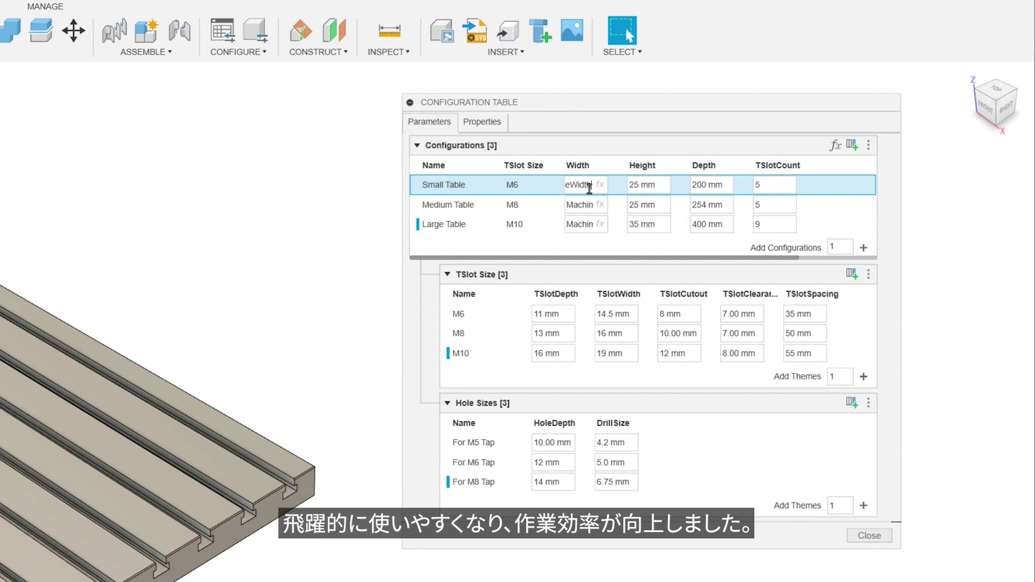
right_click(493, 442)
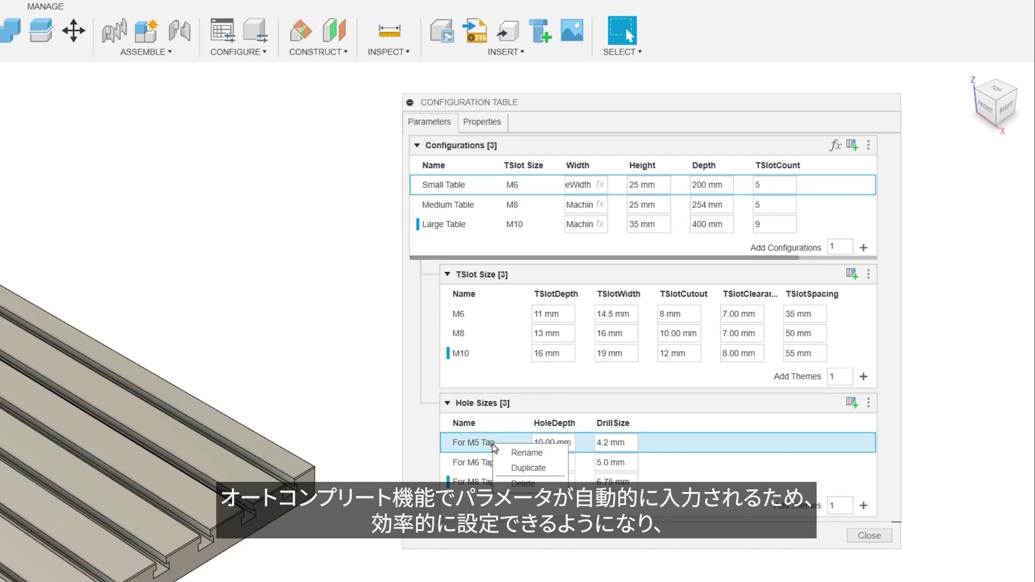
click(518, 468)
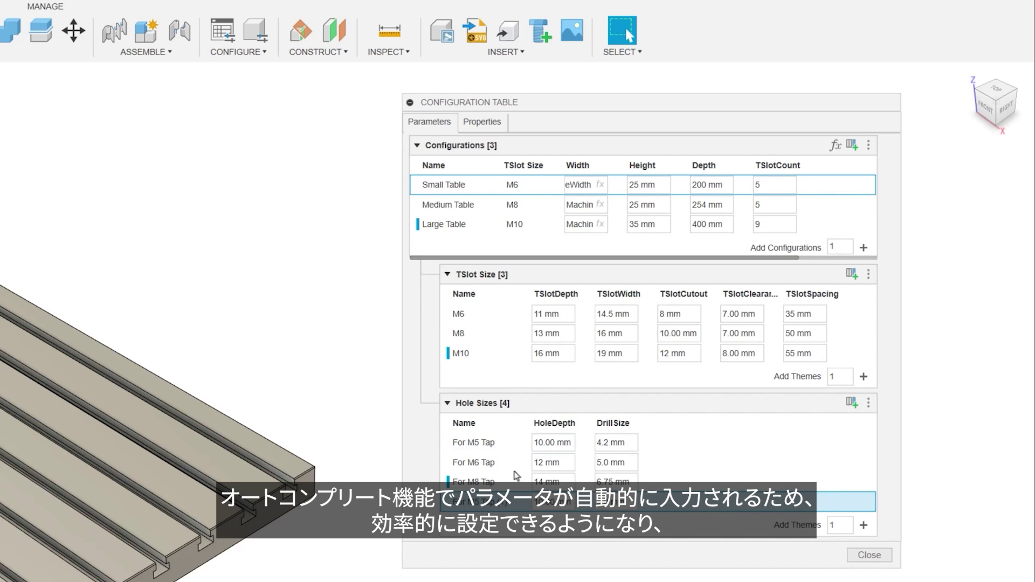
Move the TSlotDepth column into the Hole Sizes table and close the configuration table
right_click(554, 295)
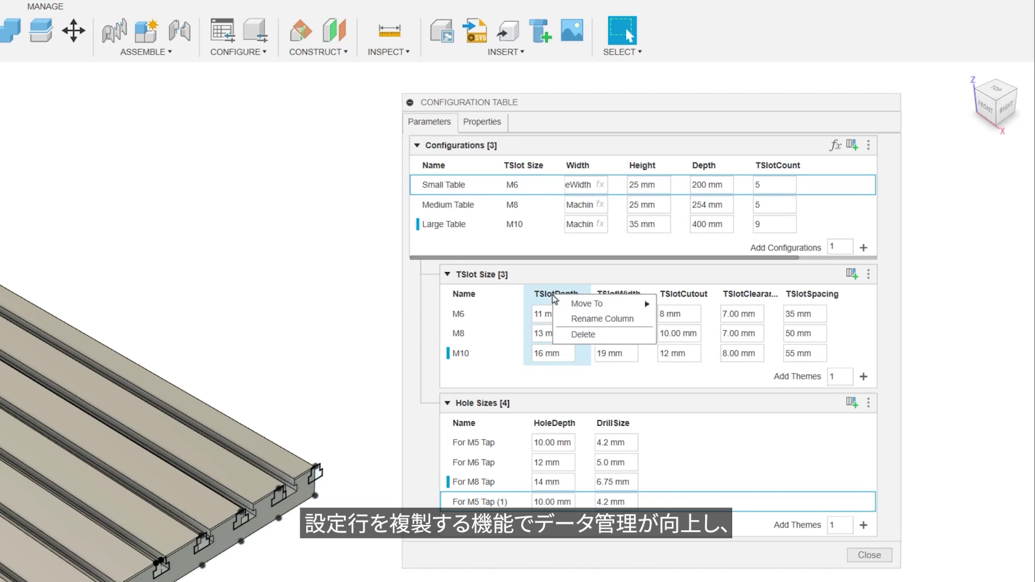
mouse_move(597, 305)
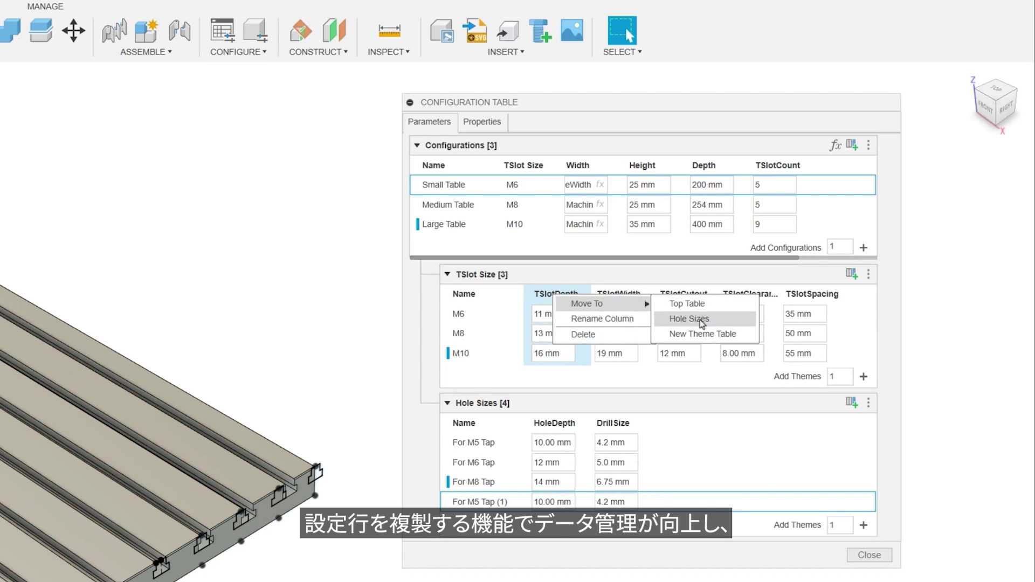
click(701, 322)
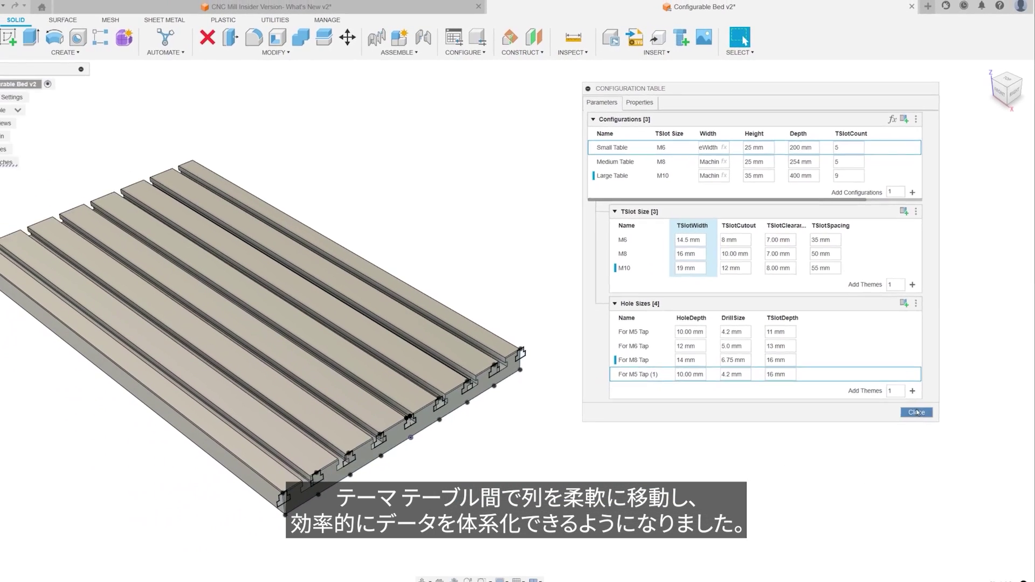
click(917, 412)
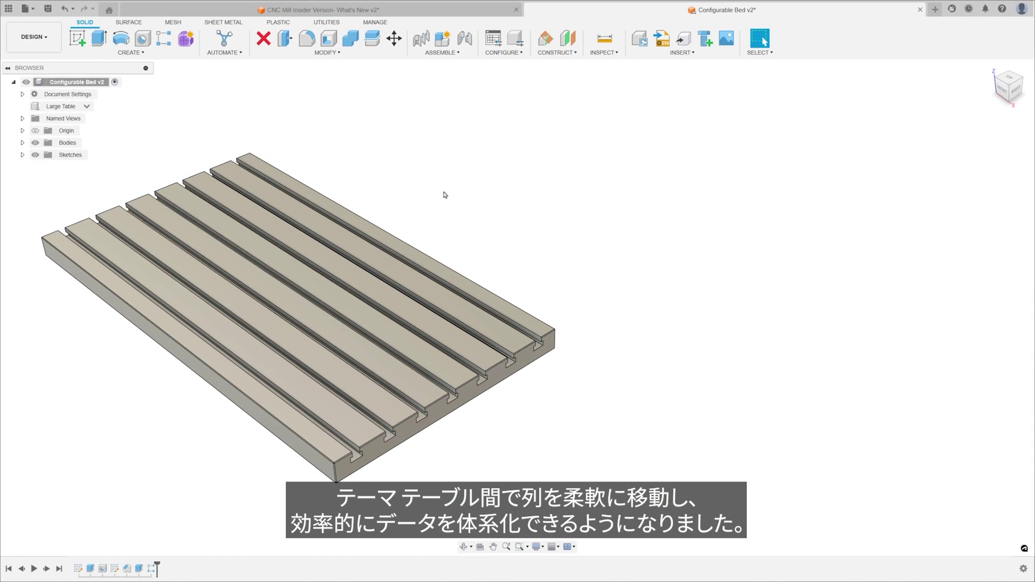
Insert the Configurable Bed into the CNC Mill Insider Version design with the Large Table v3 configuration
click(351, 11)
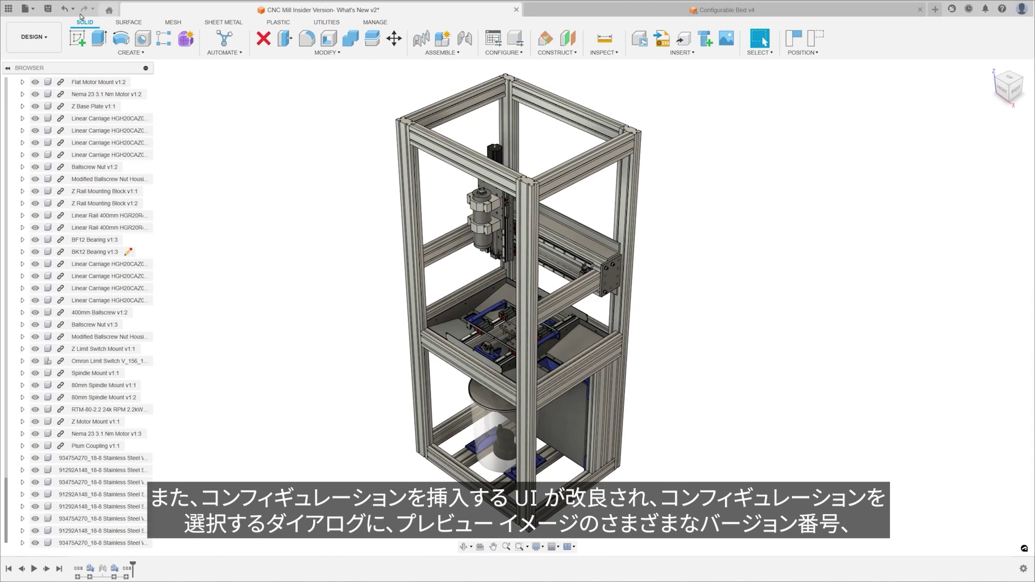
click(8, 9)
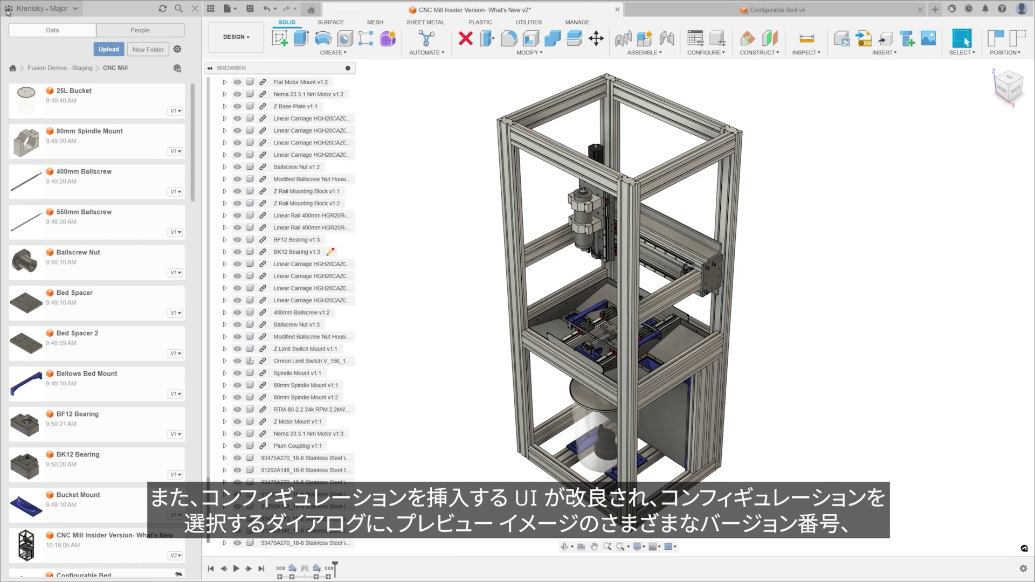
scroll(193, 191, down, 5)
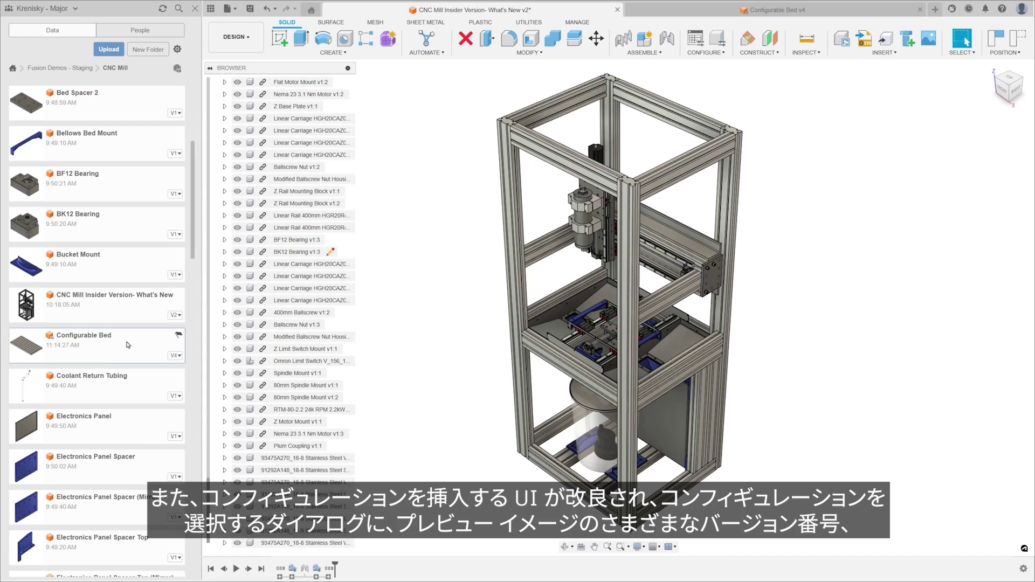
right_click(128, 345)
click(158, 360)
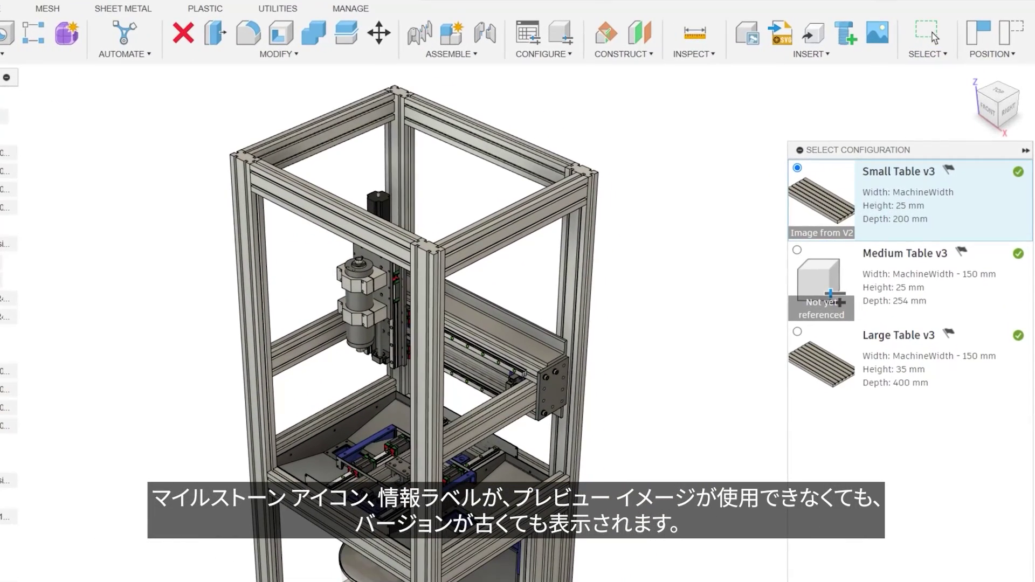
click(801, 356)
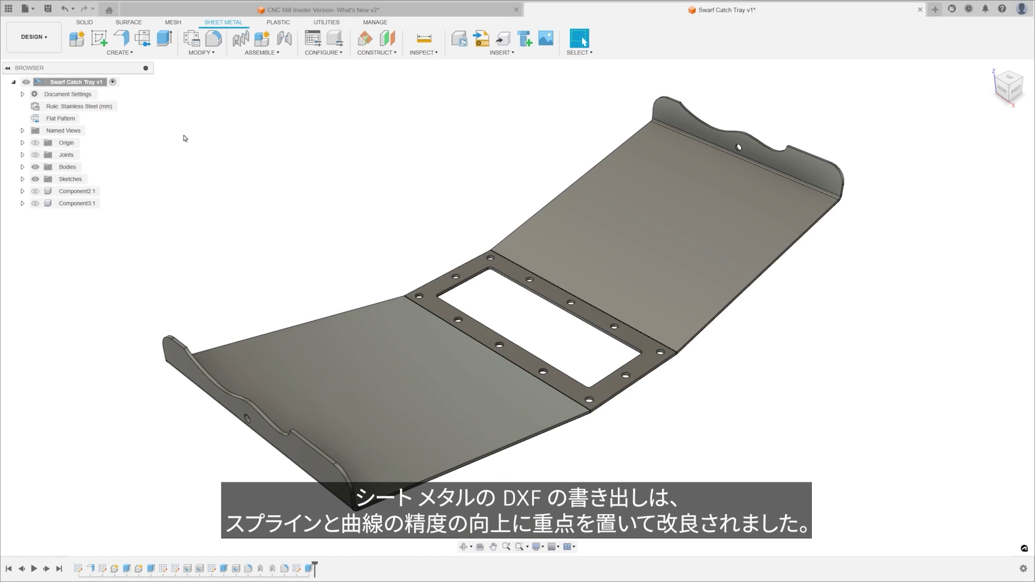
Export the tray's flat pattern as a DXF named 'Swarf Catch Tray Export' to the cloud project
click(85, 119)
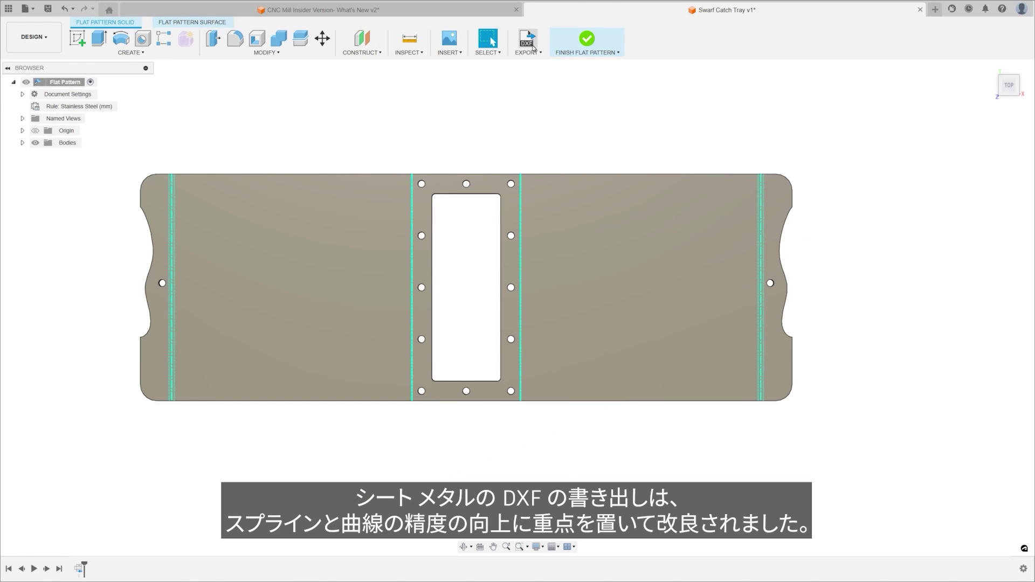
click(527, 39)
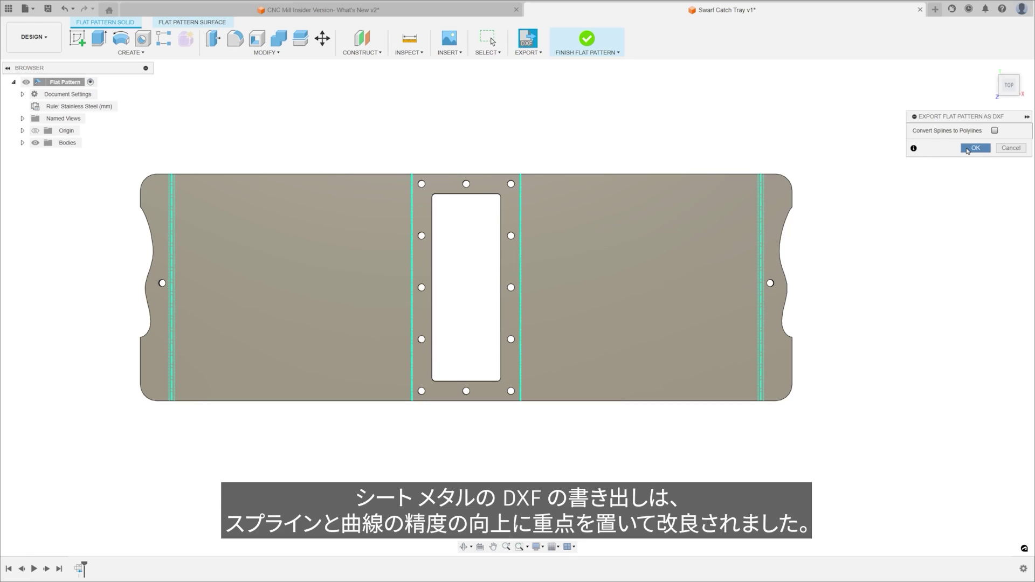
click(965, 151)
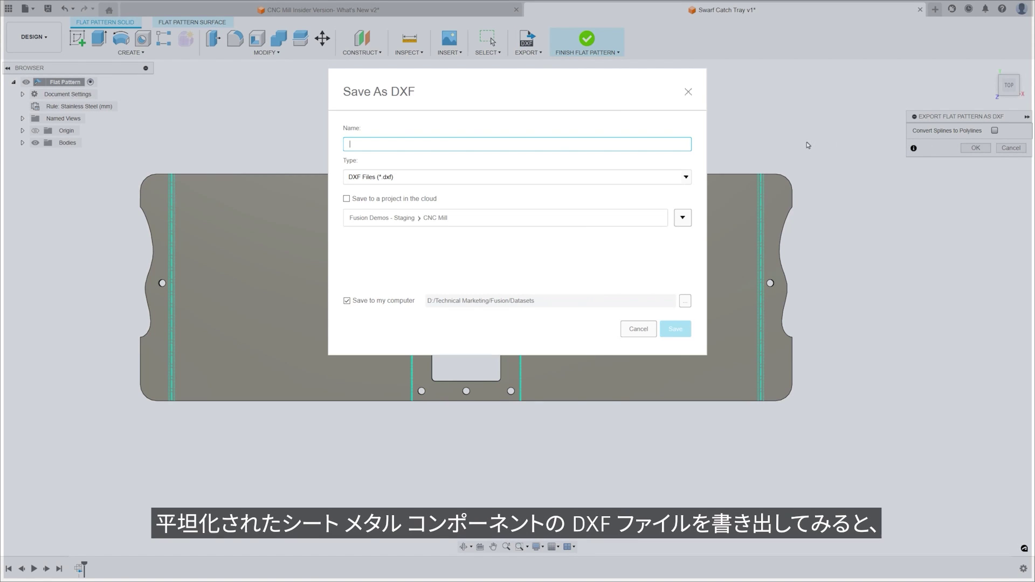
click(347, 301)
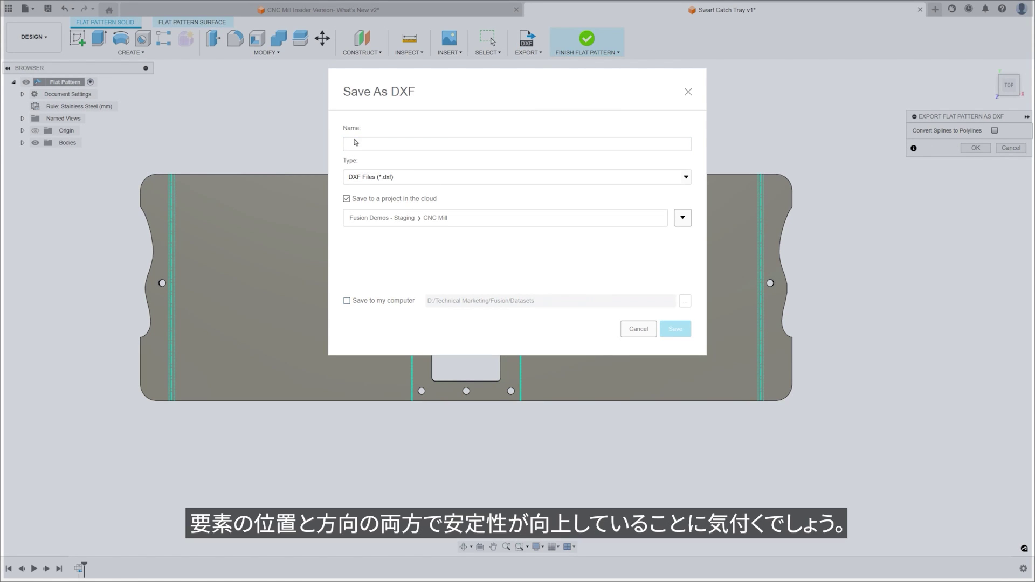
text(Swarf Catch T)
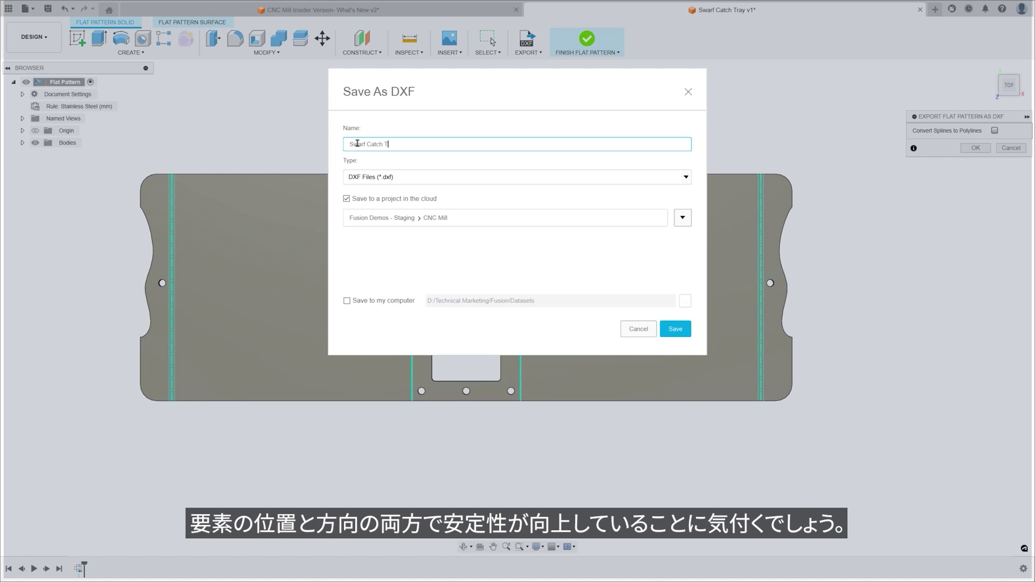
text(ray Export)
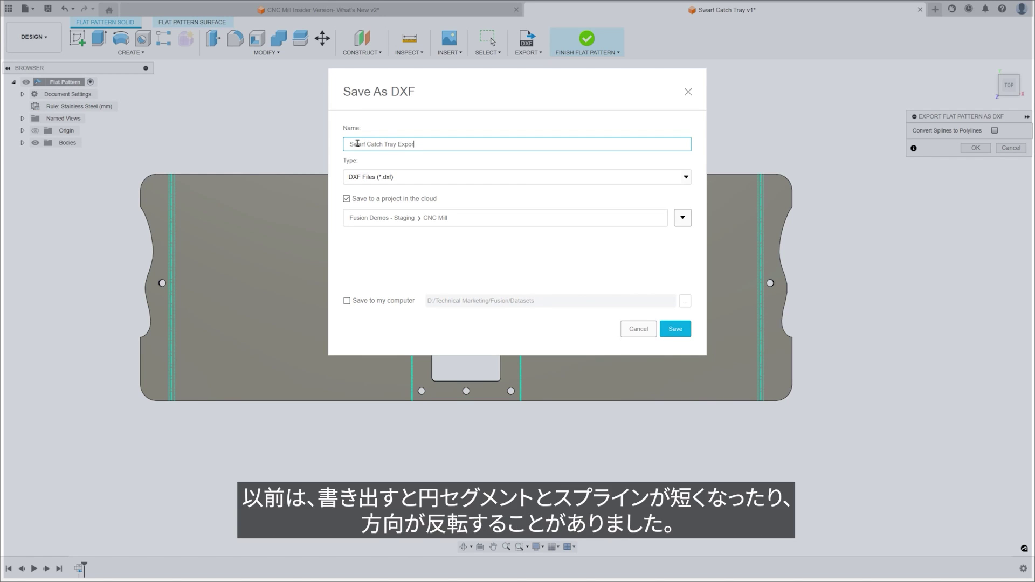
key(Return)
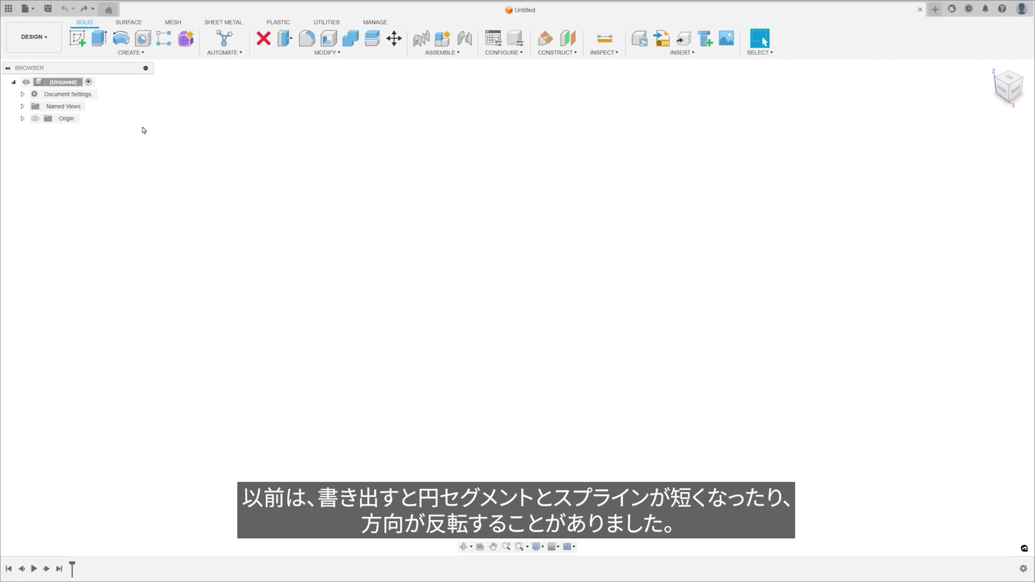
Insert Bed Spacer 2 from the Data Panel into the unsaved design and accept its placement
click(9, 9)
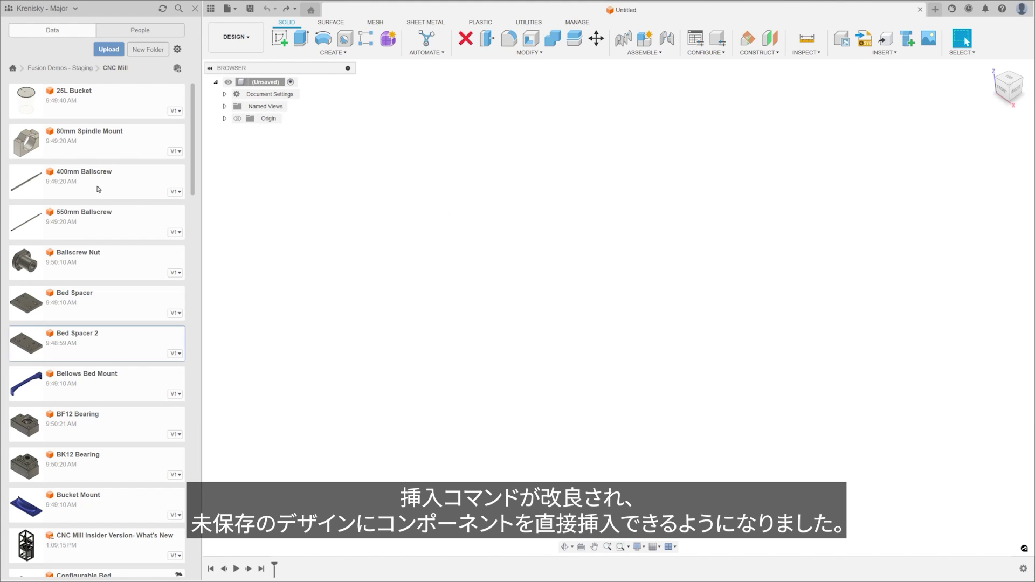
right_click(117, 338)
click(160, 355)
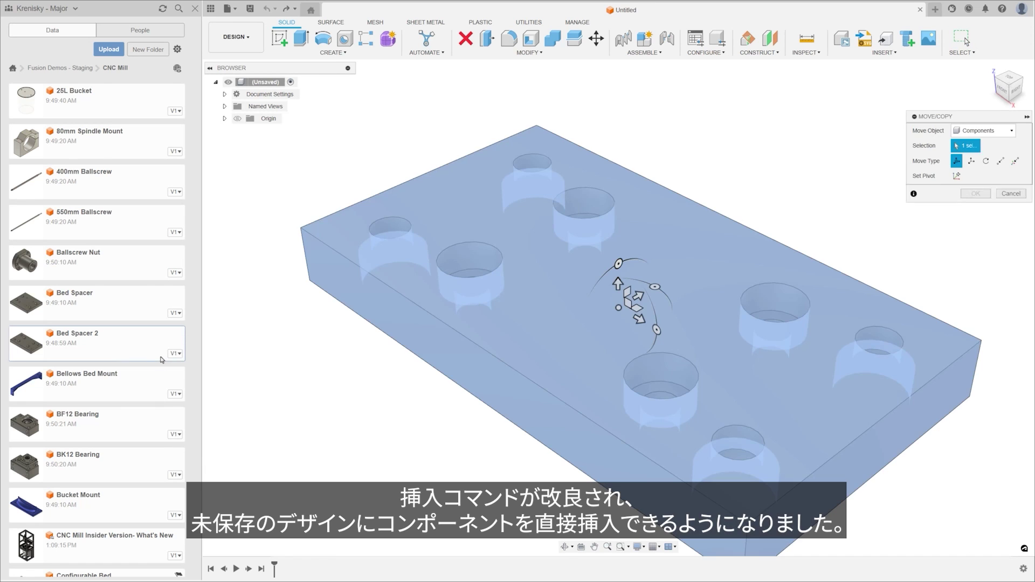
click(210, 8)
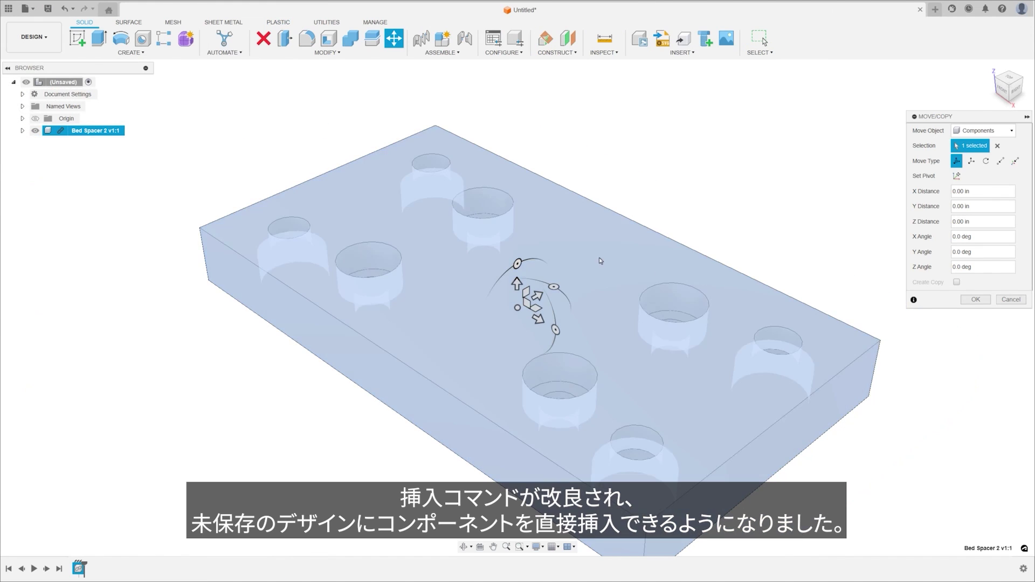
click(983, 301)
Sketch on the part's top face, projecting its outline and holes, then finish the sketch
click(78, 37)
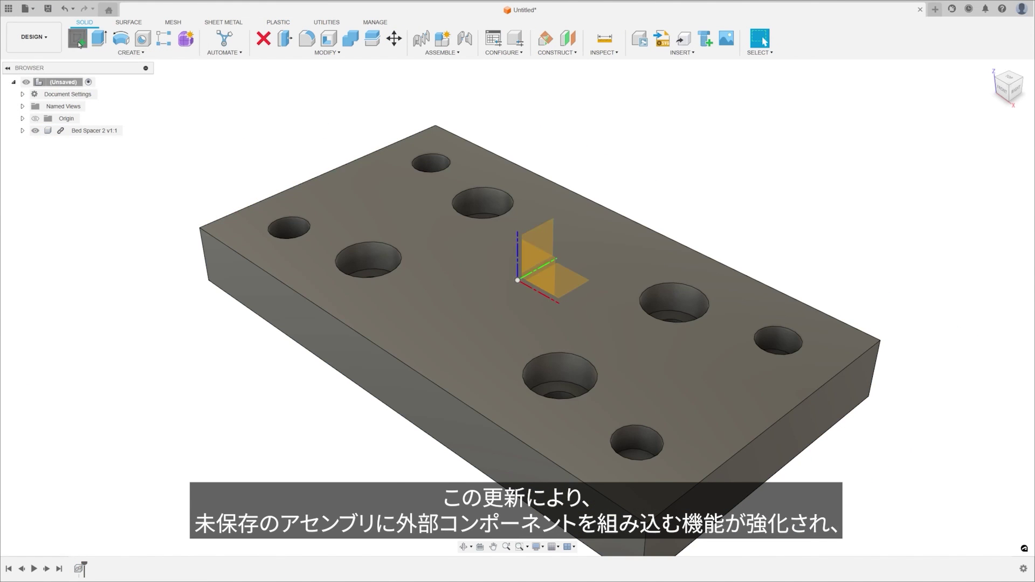
click(379, 204)
key(p)
click(509, 190)
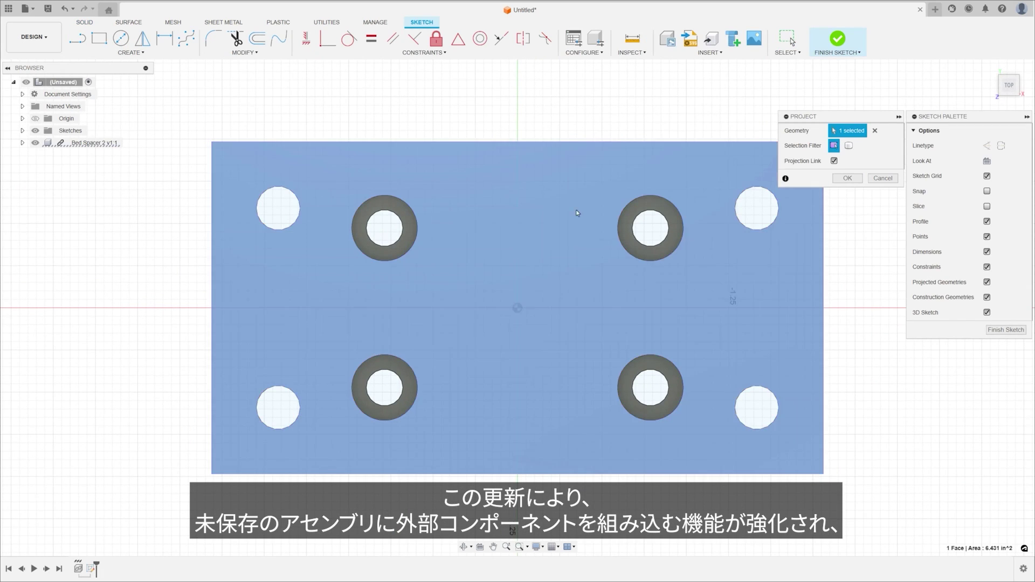
click(850, 181)
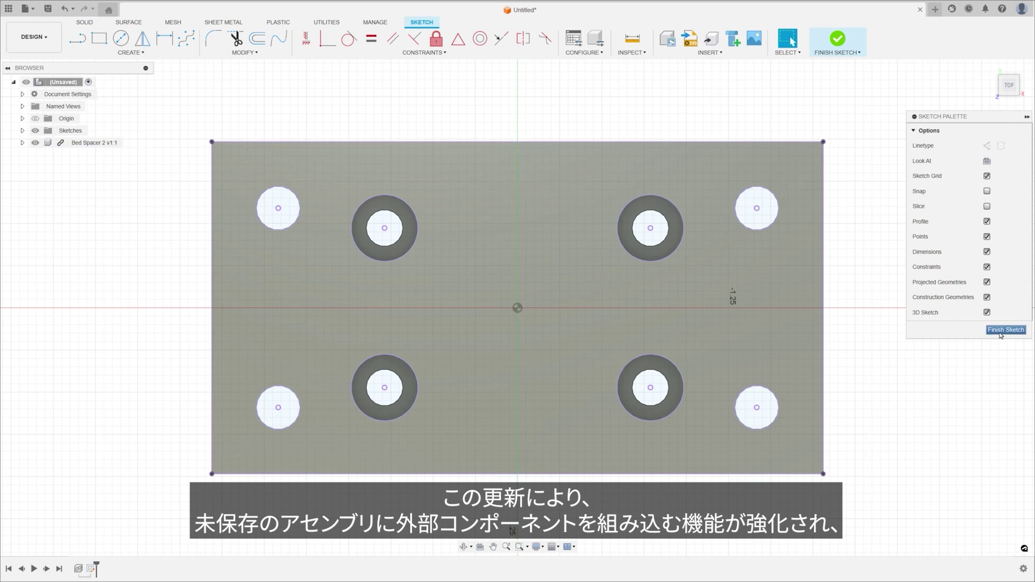
click(1006, 330)
Edit Bed Spacer 2 in place and finish the in-place edit
right_click(76, 144)
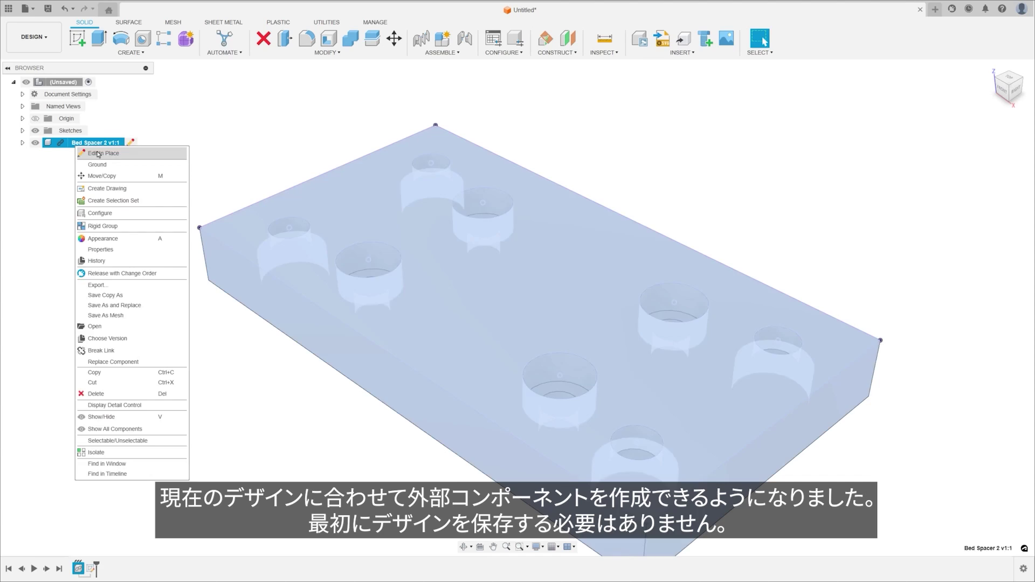
click(99, 153)
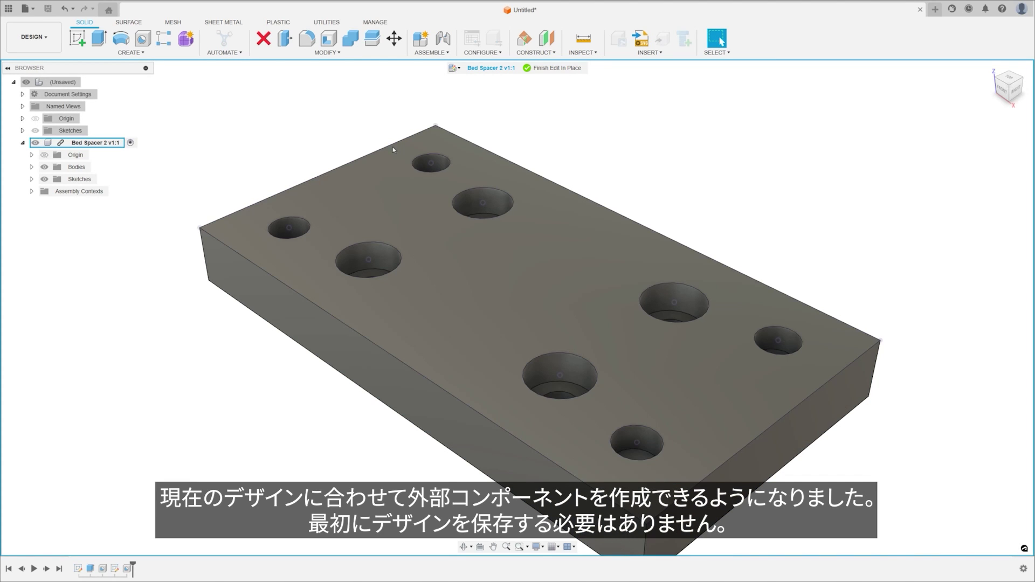
click(559, 68)
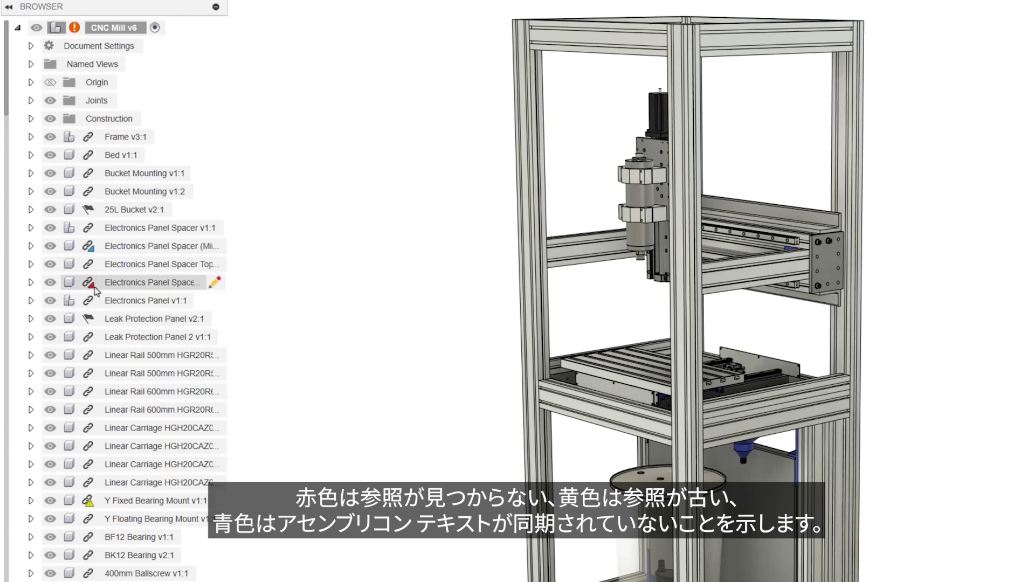
Inspect the red, yellow and blue status icons on the CNC Mill v6 components for missing, outdated and out-of-sync references
mouse_move(90, 285)
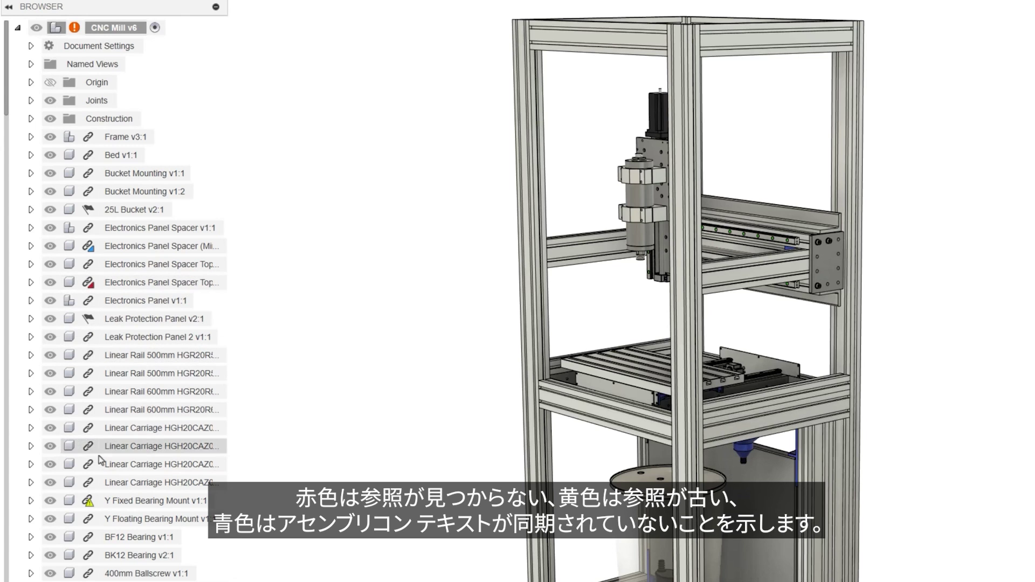
mouse_move(88, 504)
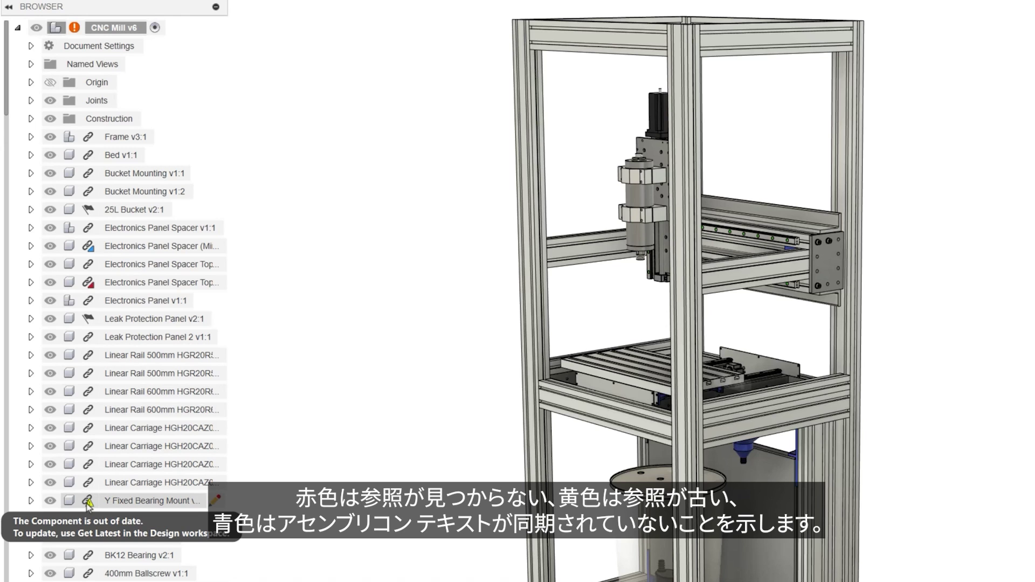
mouse_move(92, 248)
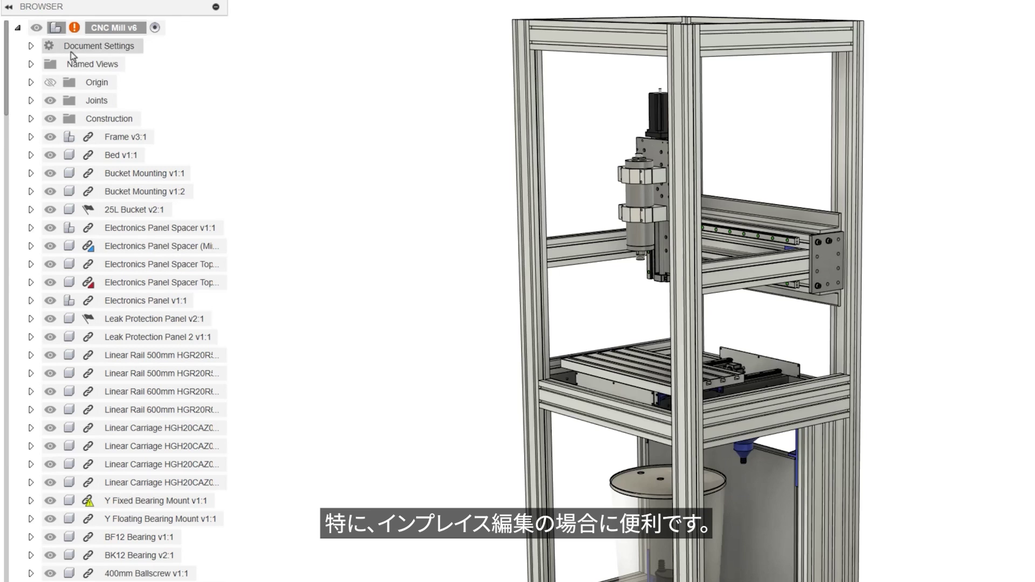
mouse_move(74, 31)
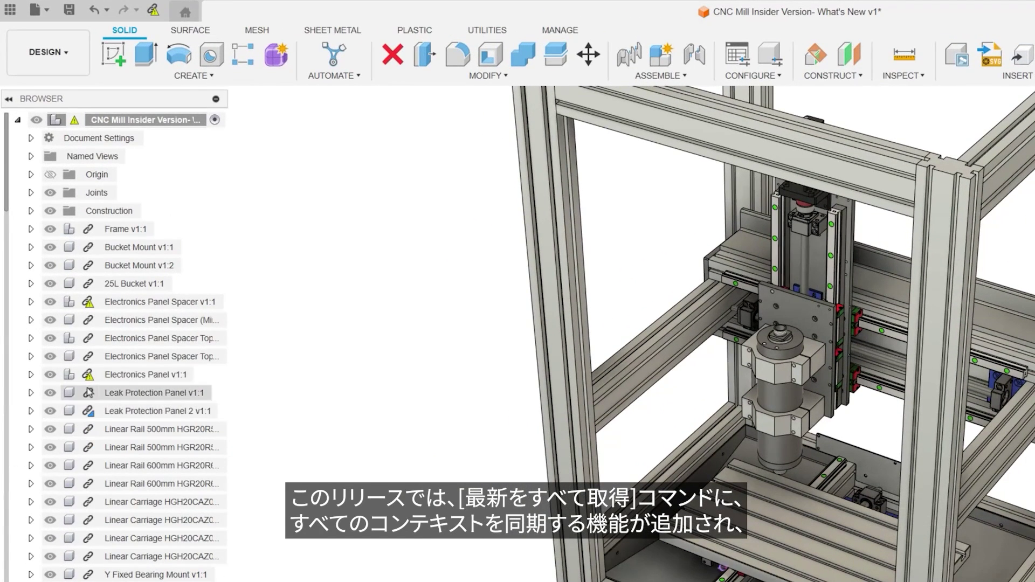
Use Get All Latest to update Electronics Panel Spacer and Electronics Panel to v2
mouse_move(64, 260)
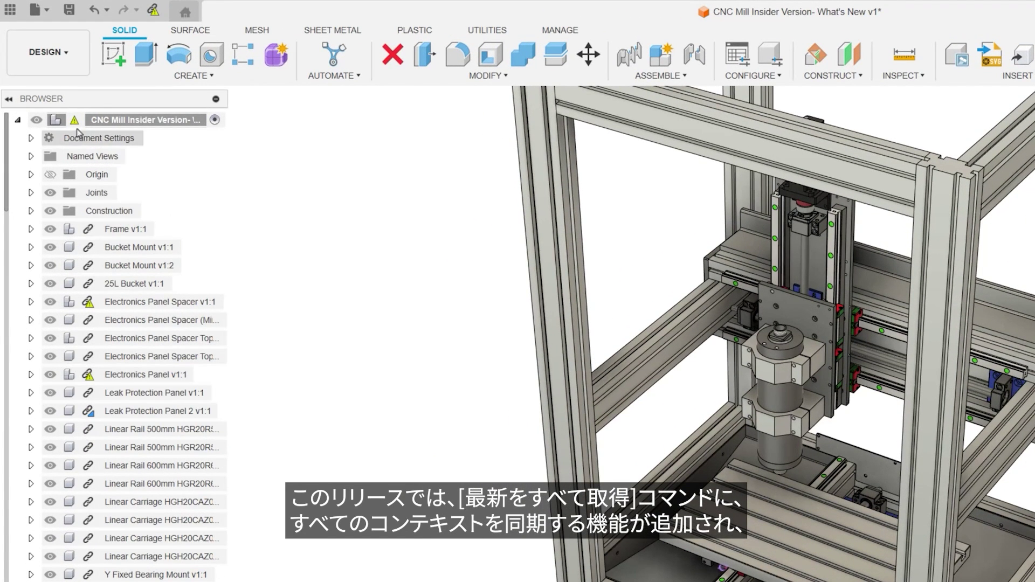
mouse_move(77, 122)
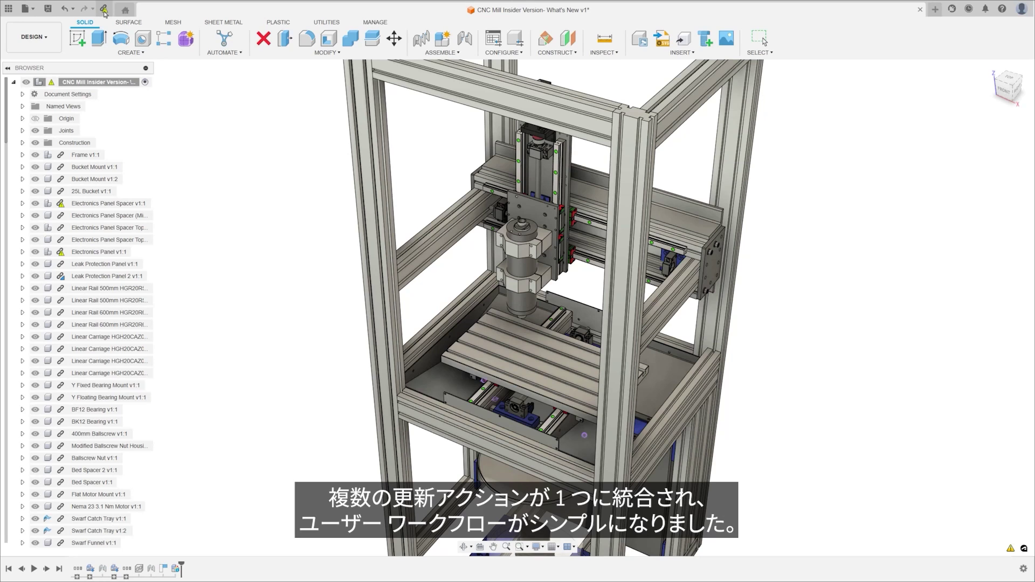
click(104, 10)
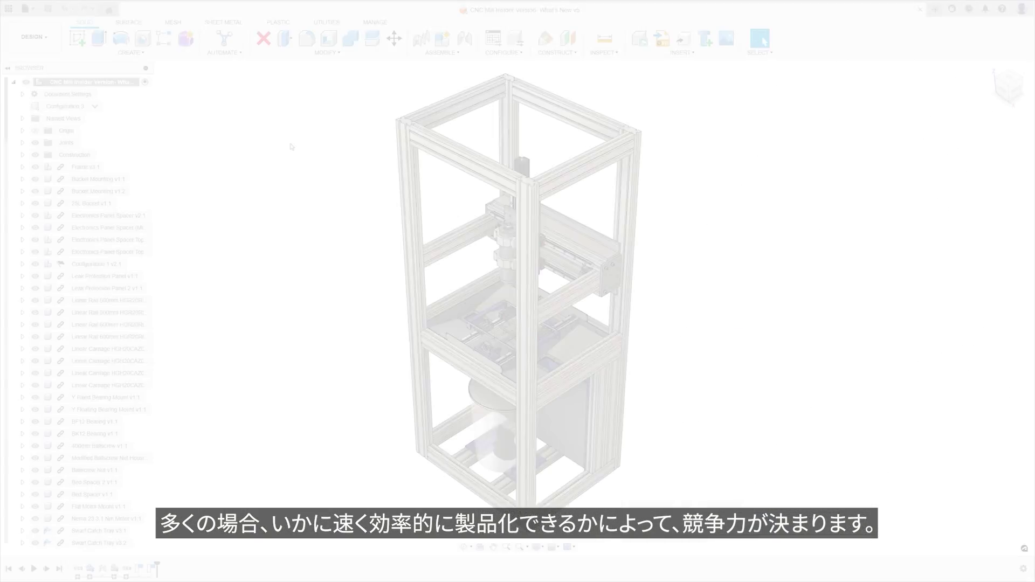
Create an automatic drawing with the Autodesk template and All Level structure
click(34, 36)
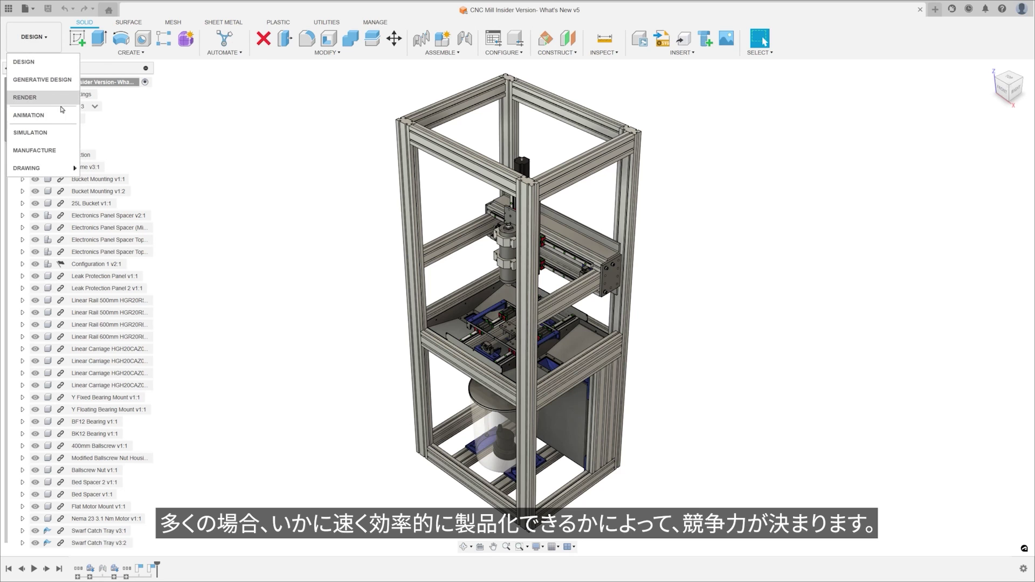
mouse_move(54, 168)
click(90, 169)
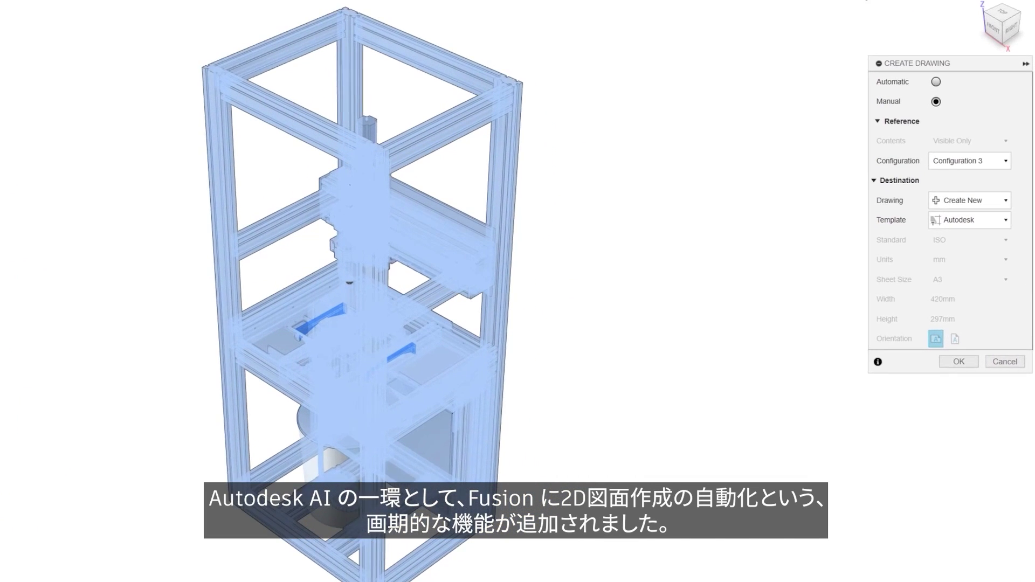
click(935, 82)
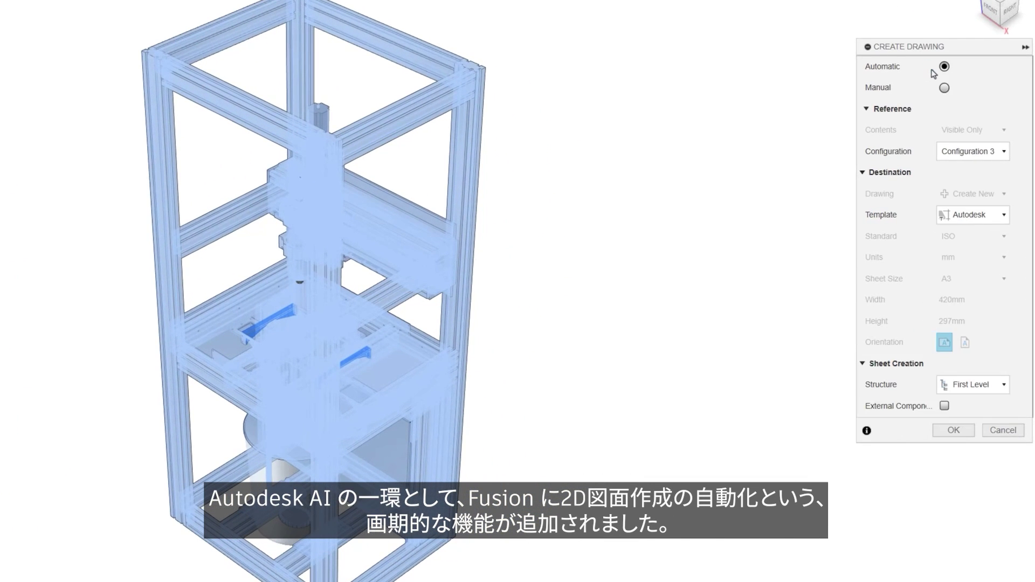
click(983, 214)
click(965, 247)
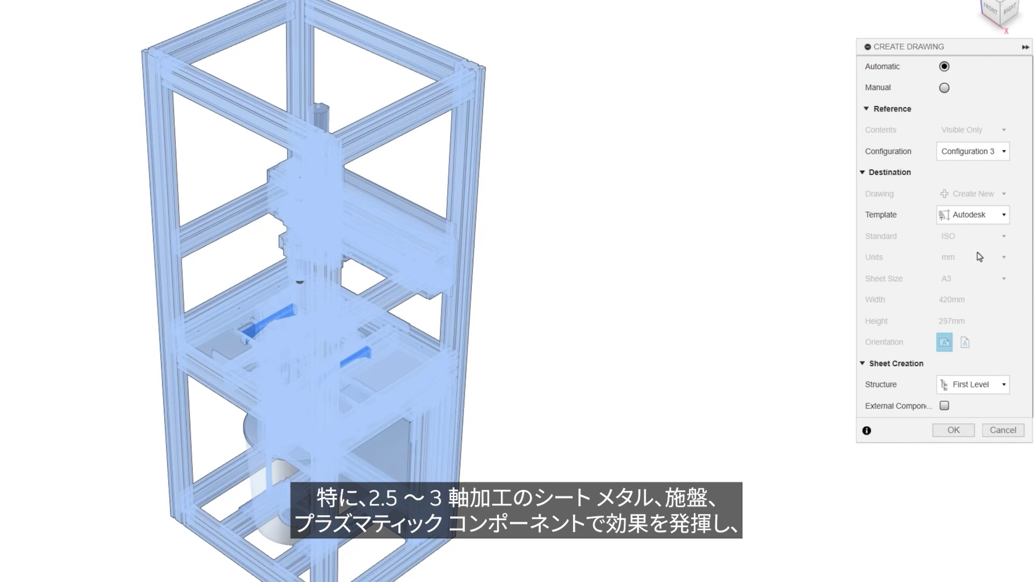
click(947, 387)
click(963, 415)
click(952, 431)
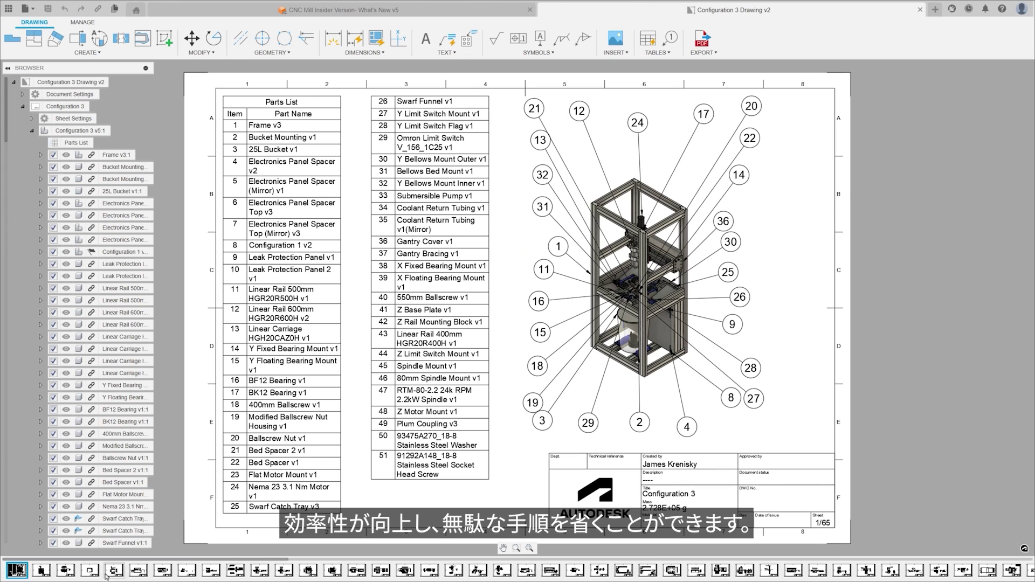
Browse the generated sheets and start Auto Dimension on the Electronics Panel Spacer sheet
click(43, 571)
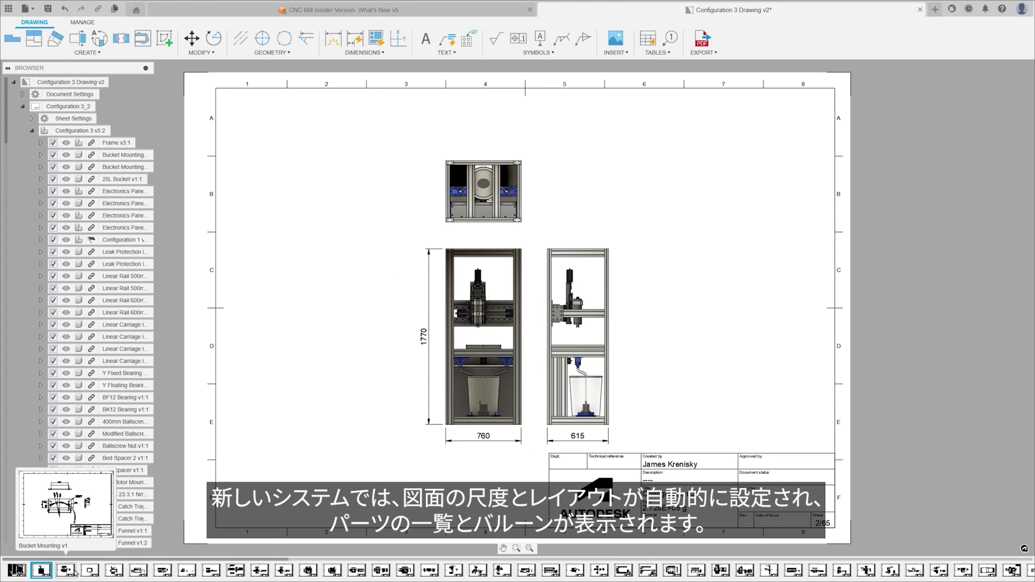
click(114, 571)
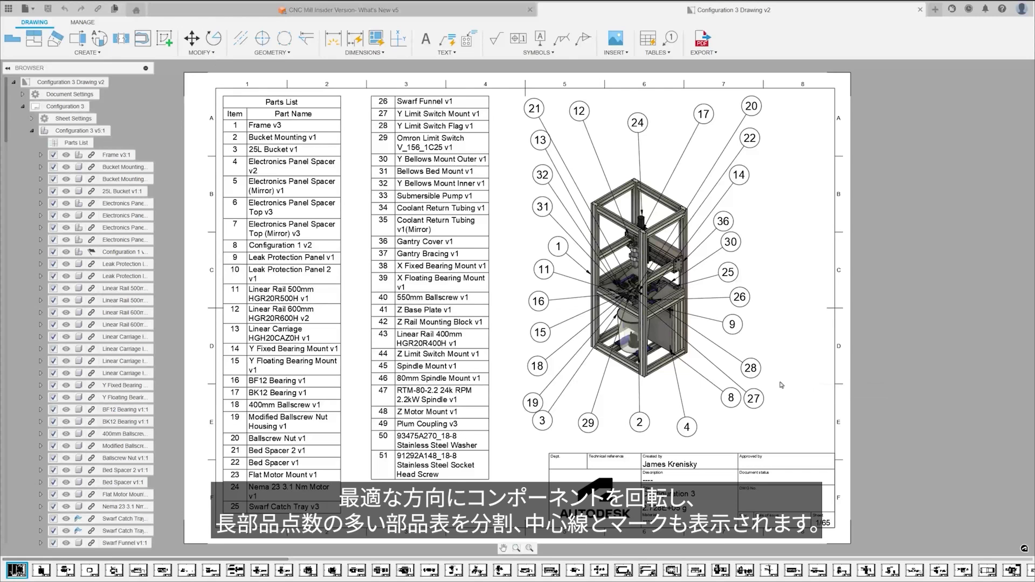
click(41, 570)
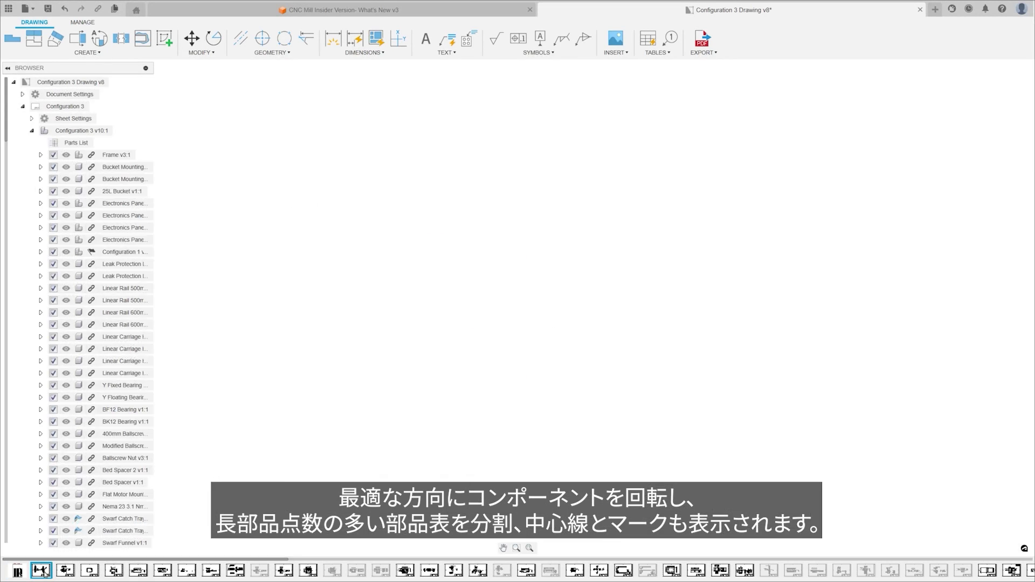
click(66, 572)
click(89, 572)
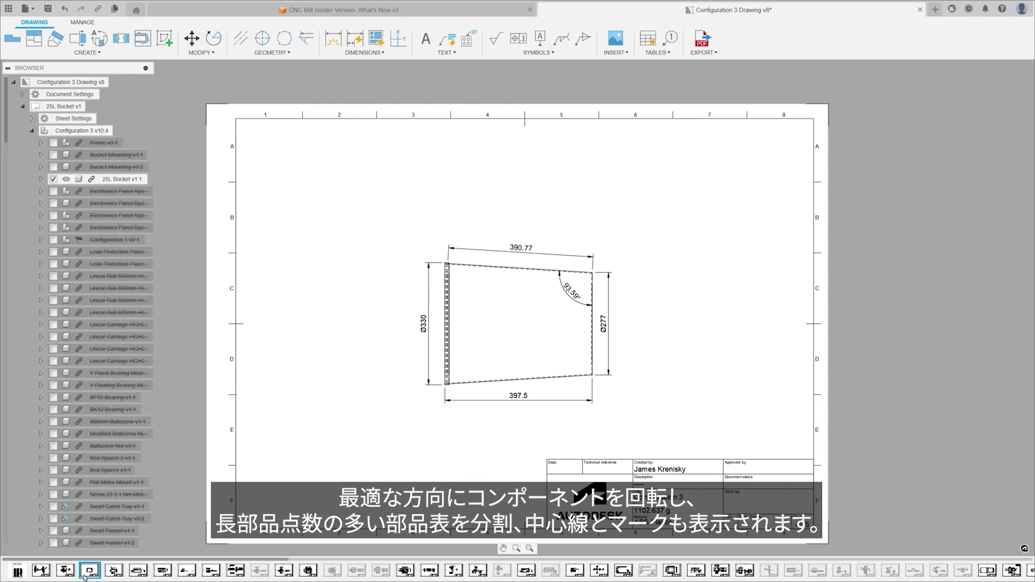
click(114, 570)
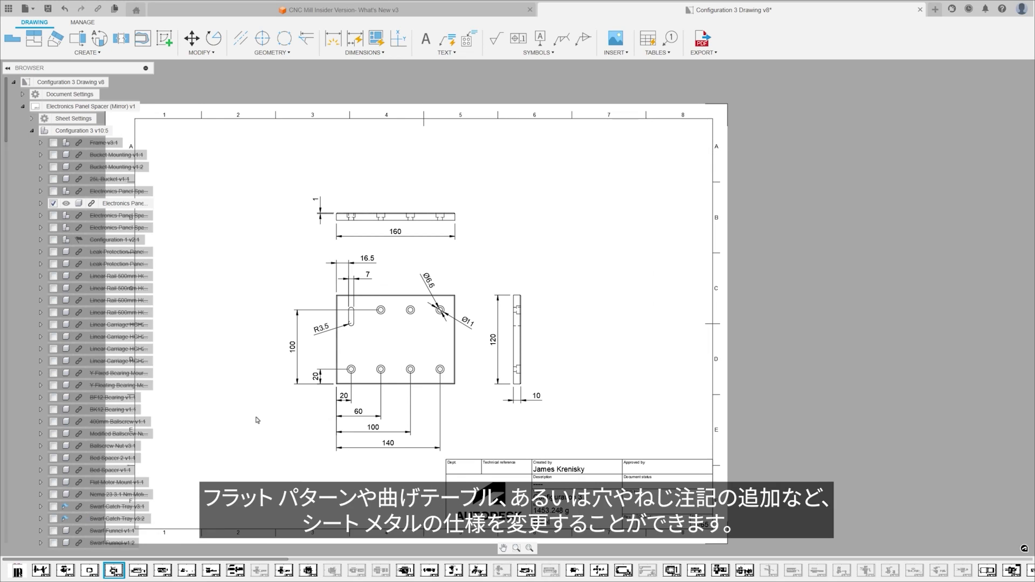
click(367, 52)
click(353, 76)
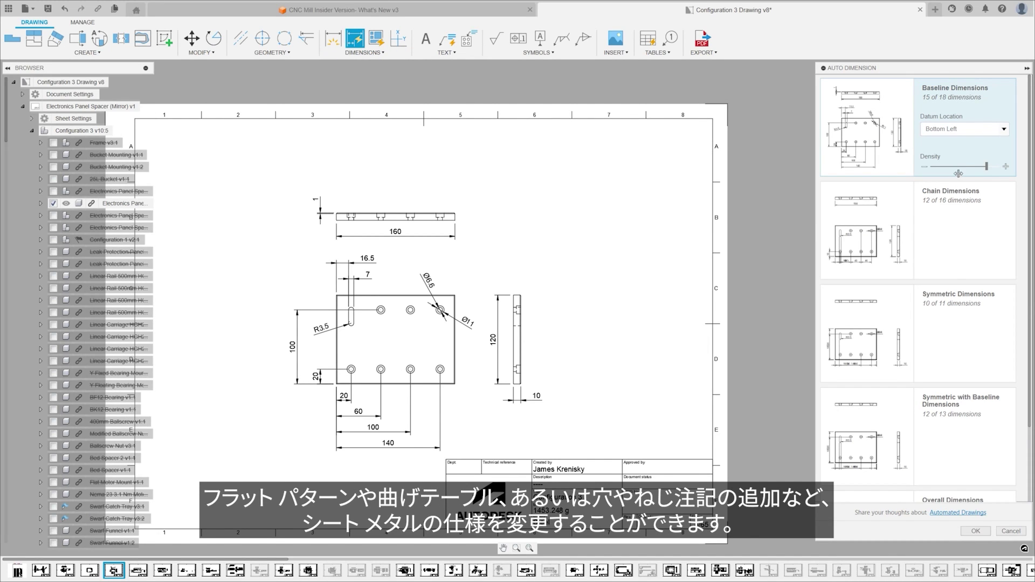
Try different densities and layouts, then apply Symmetric Dimensions auto-dimensions to the spacer views
click(969, 167)
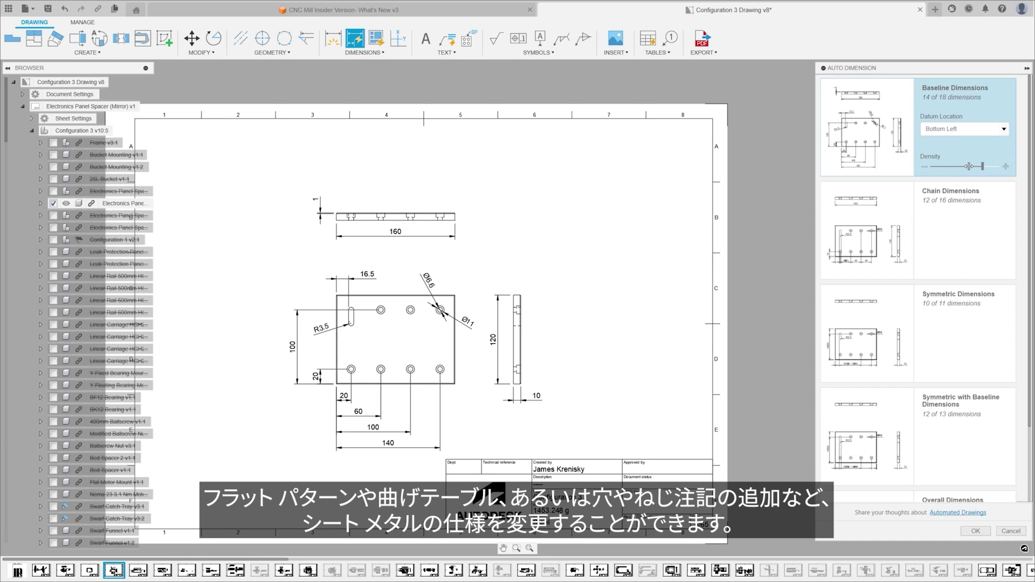
drag(979, 168, 1006, 170)
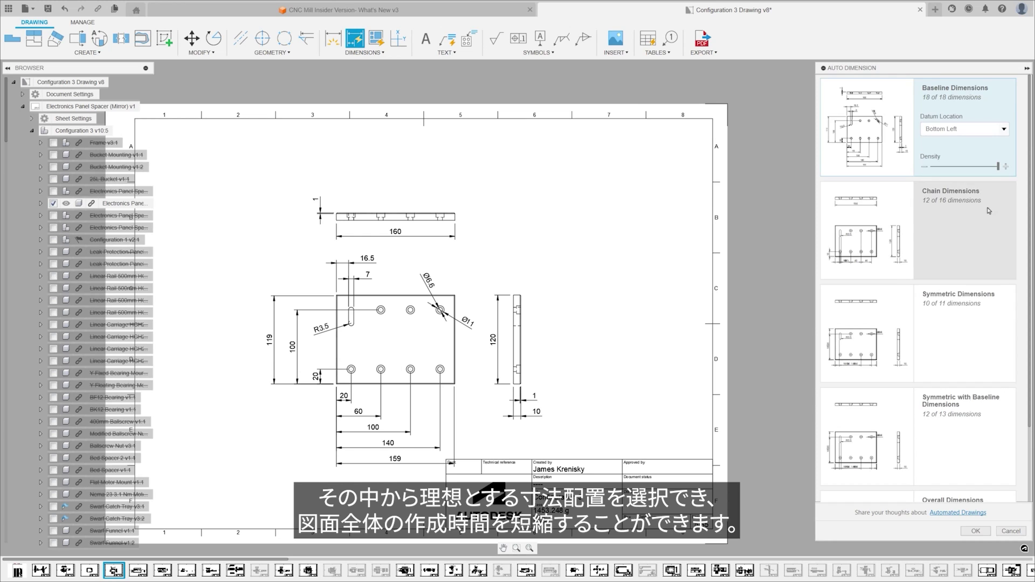
scroll(989, 211, down, 3)
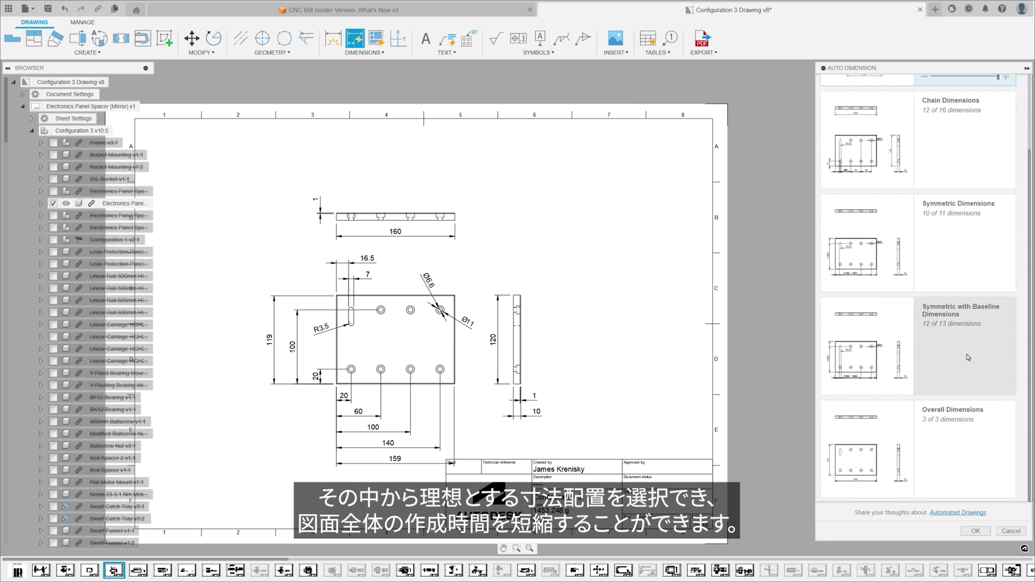
click(969, 357)
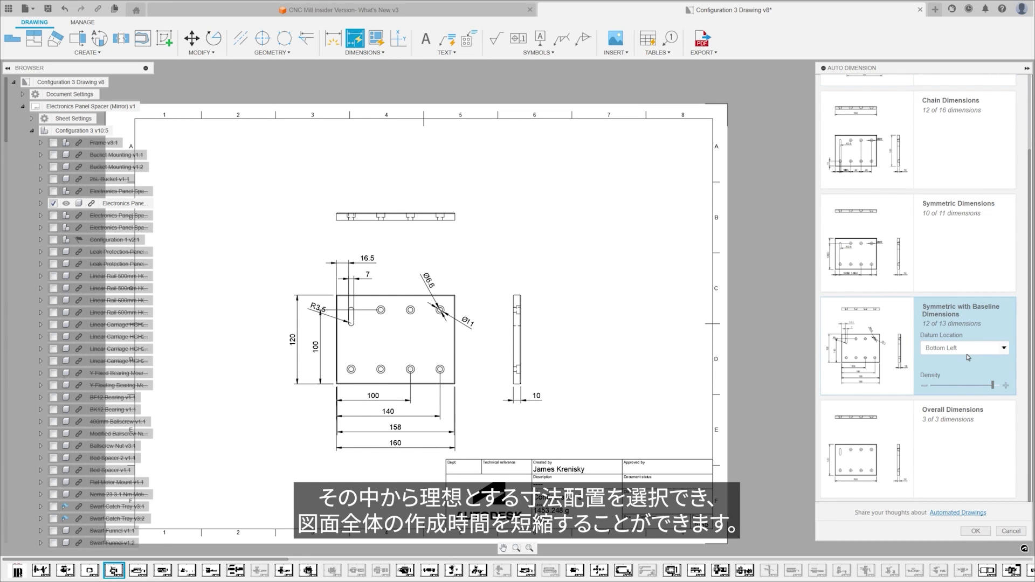
click(971, 386)
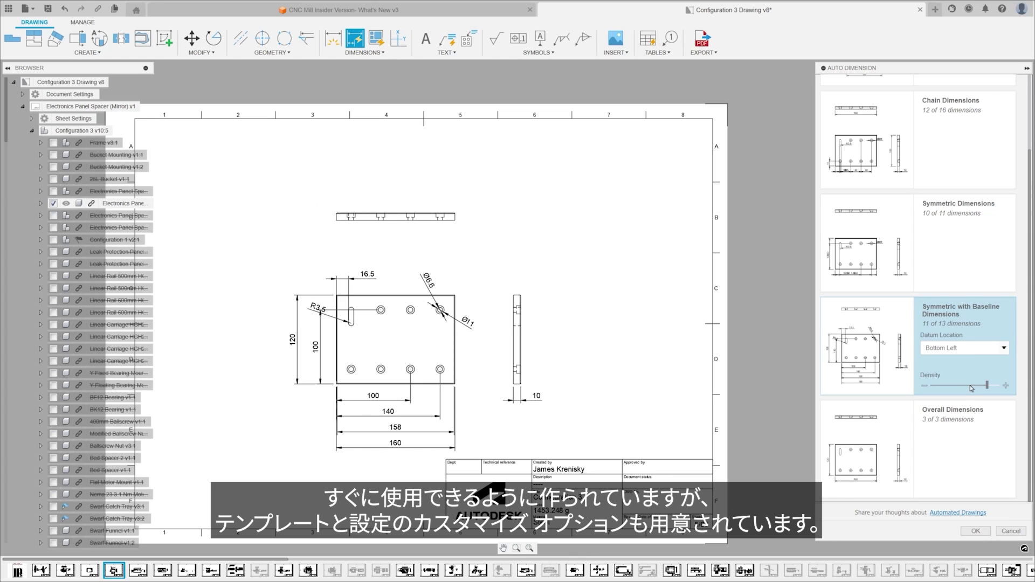
click(961, 266)
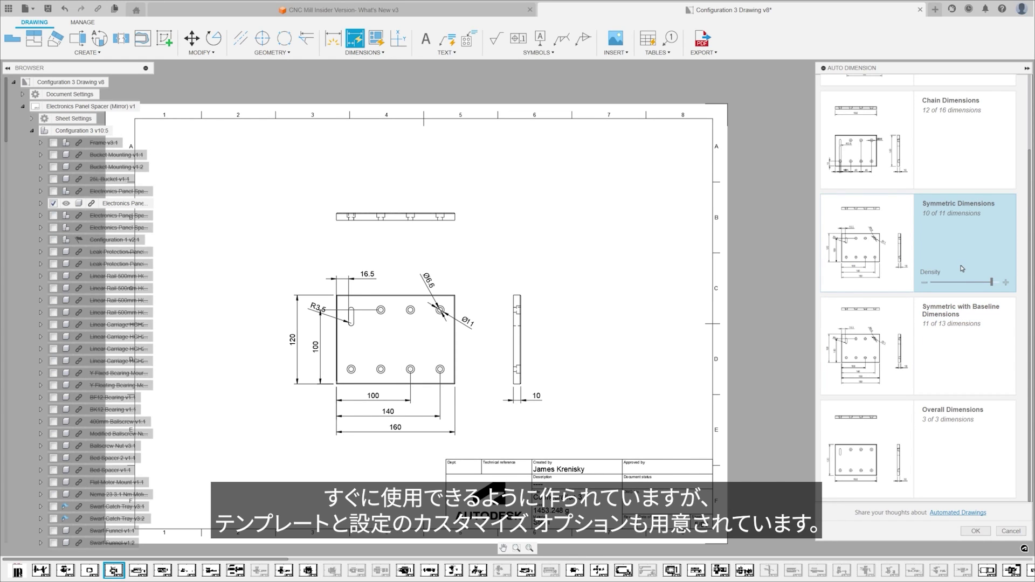
click(965, 531)
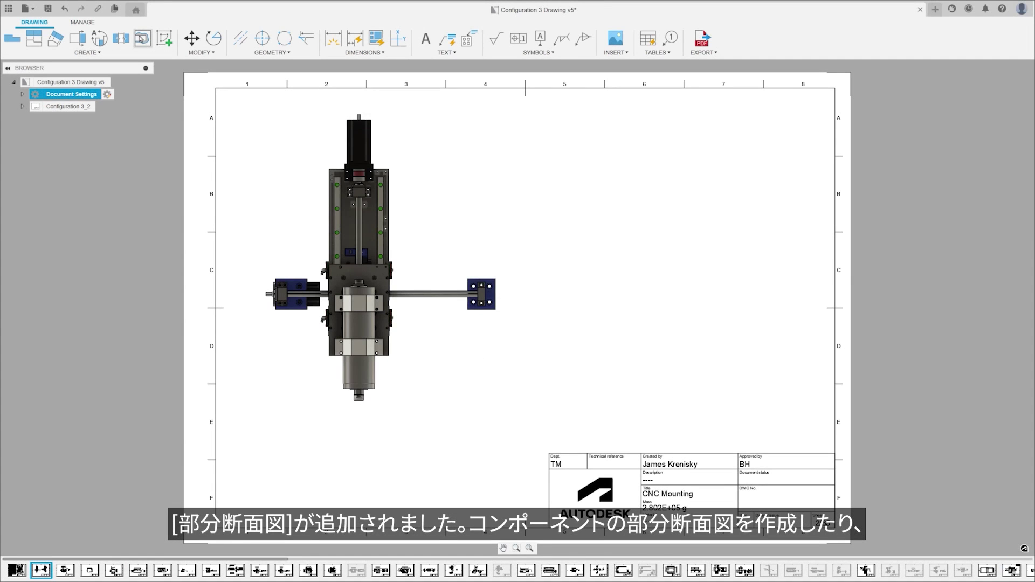
Cut a breakout section around the spindle in the CNC Mounting front view
click(142, 39)
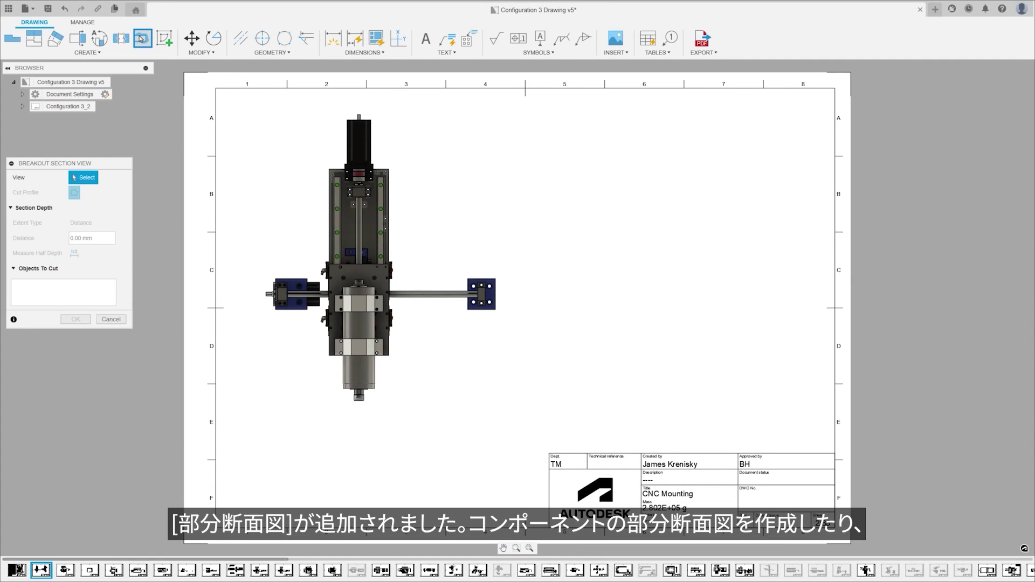
click(344, 256)
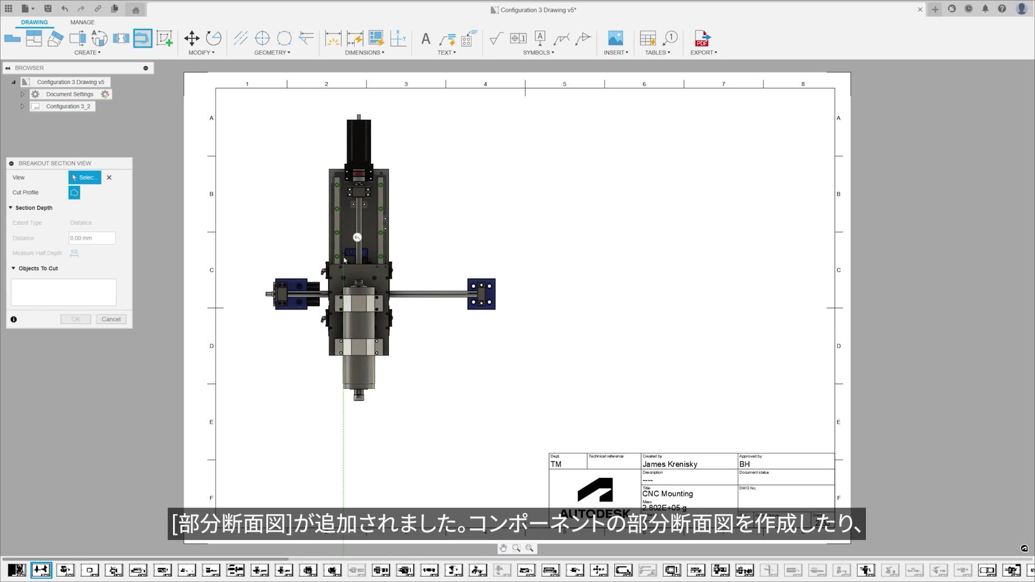
click(341, 303)
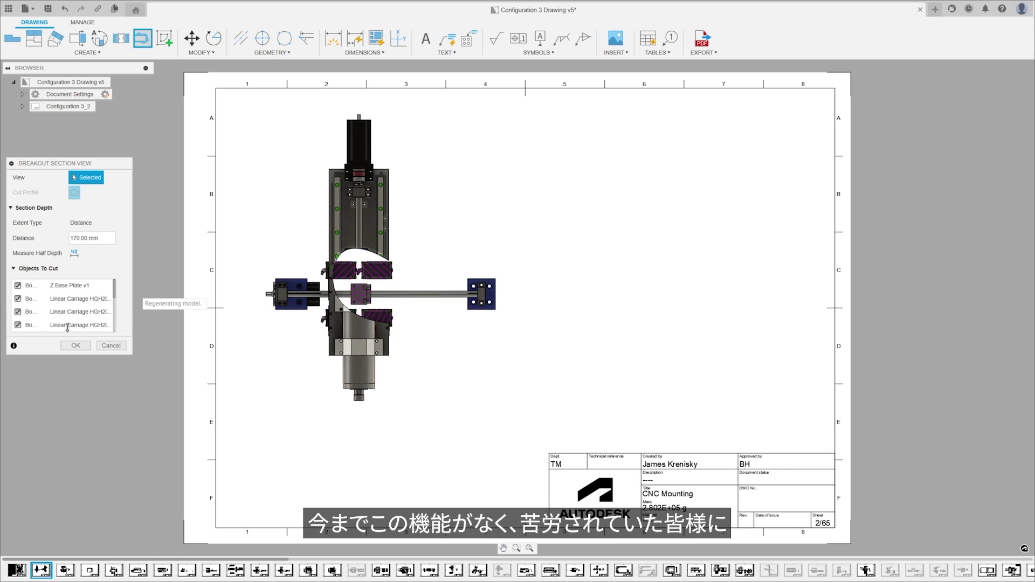
click(76, 345)
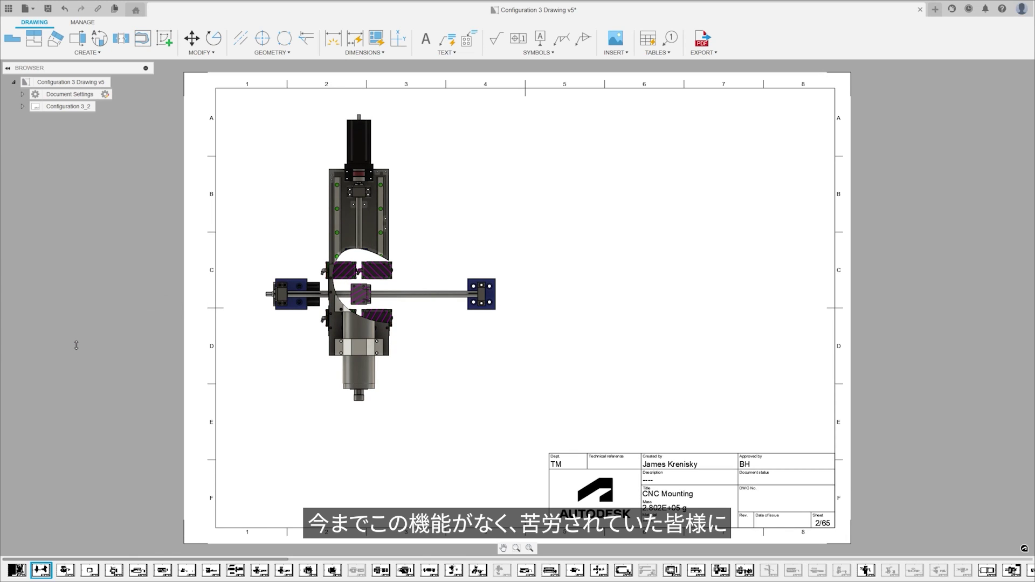
Add an isometric projected view at the sheet's upper right
click(317, 222)
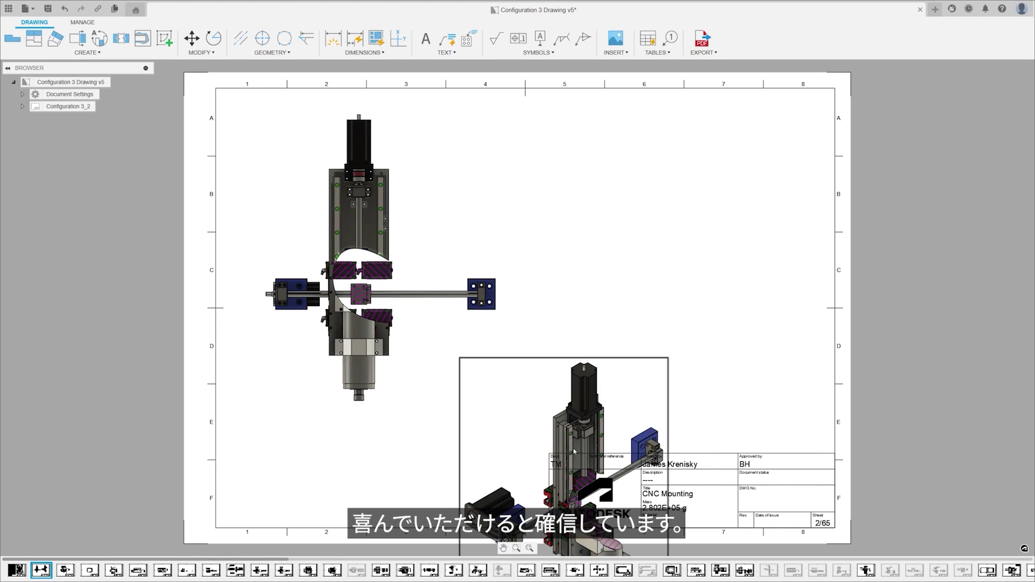
click(641, 229)
key(Return)
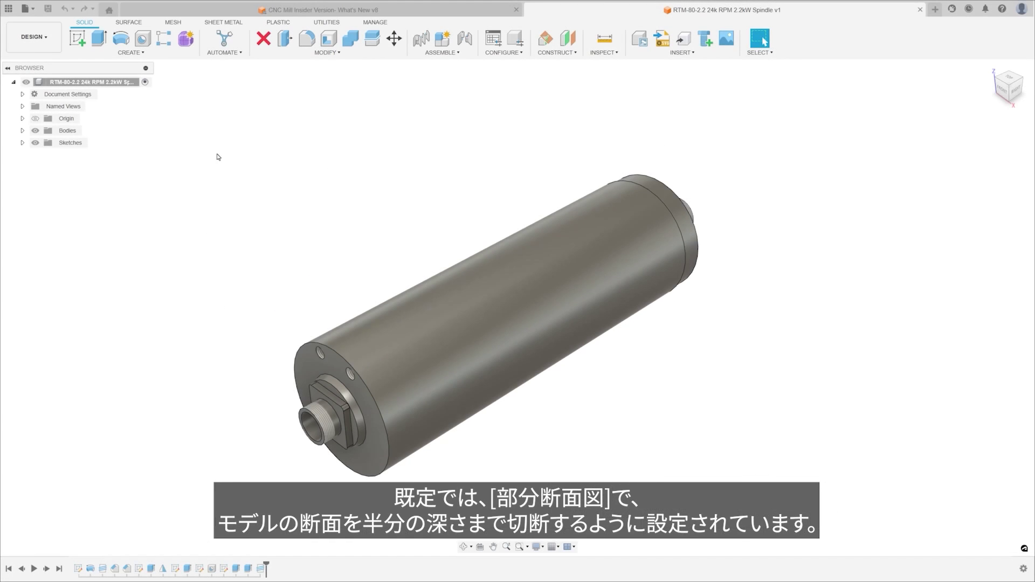
Create a new drawing of the spindle's root component and place its base view
right_click(119, 85)
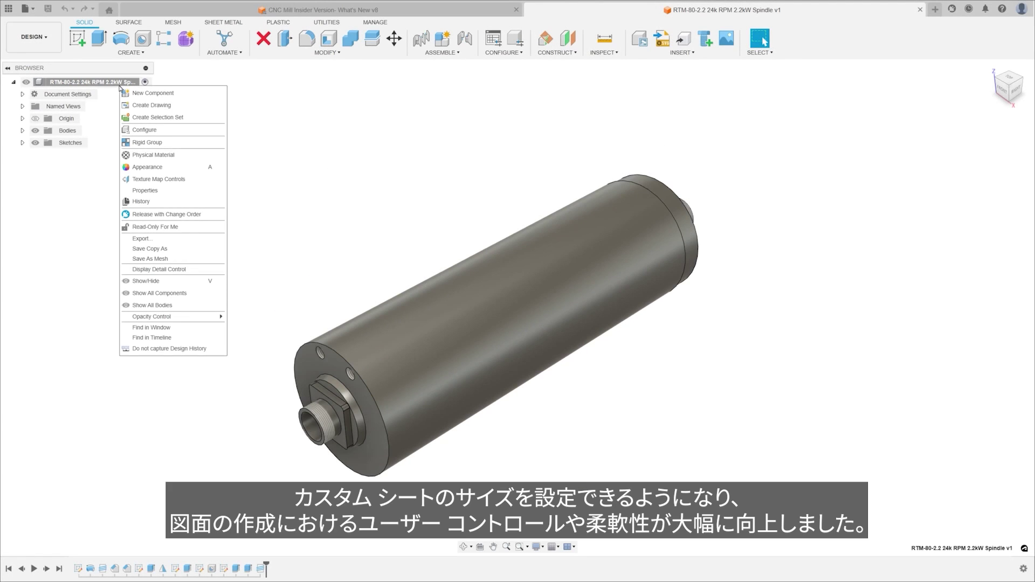
click(145, 106)
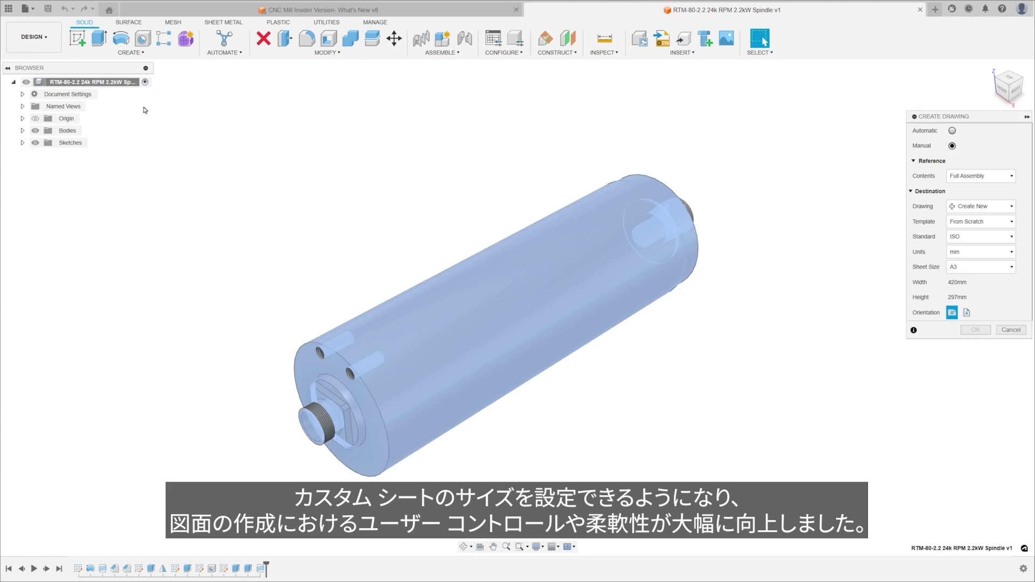
click(976, 330)
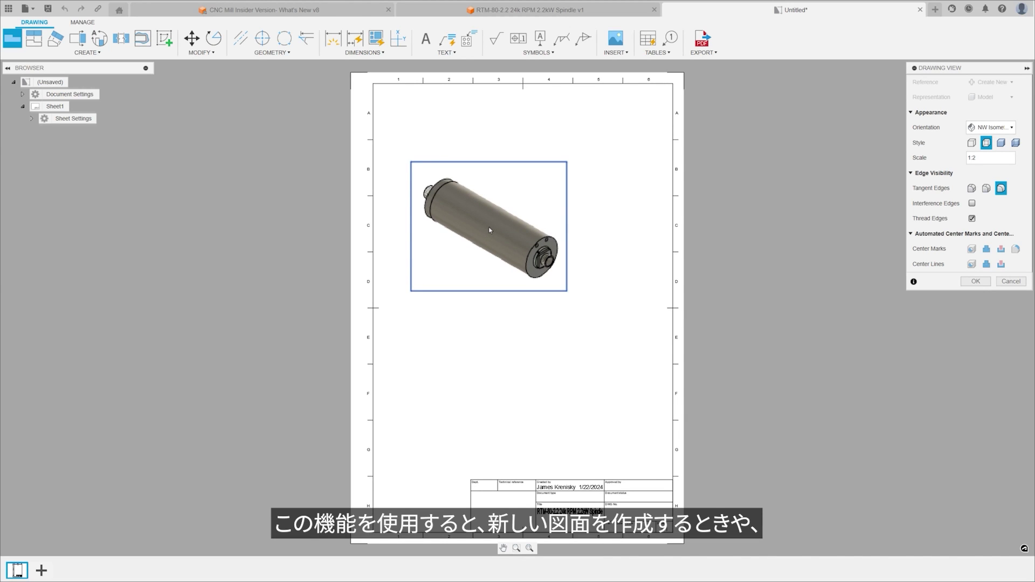
click(980, 283)
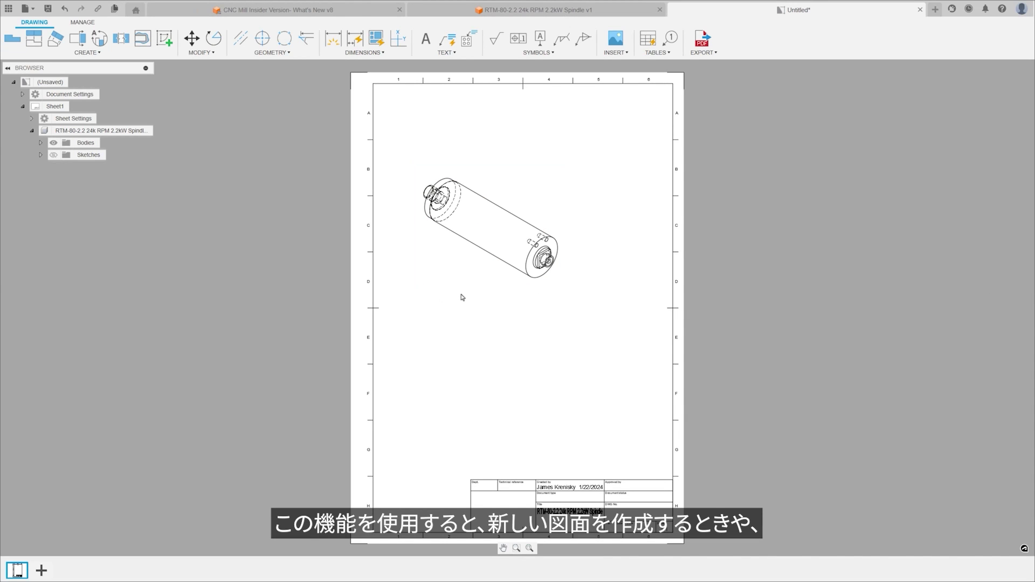
Change the sheet to a custom 279 by 432 mm size
click(31, 119)
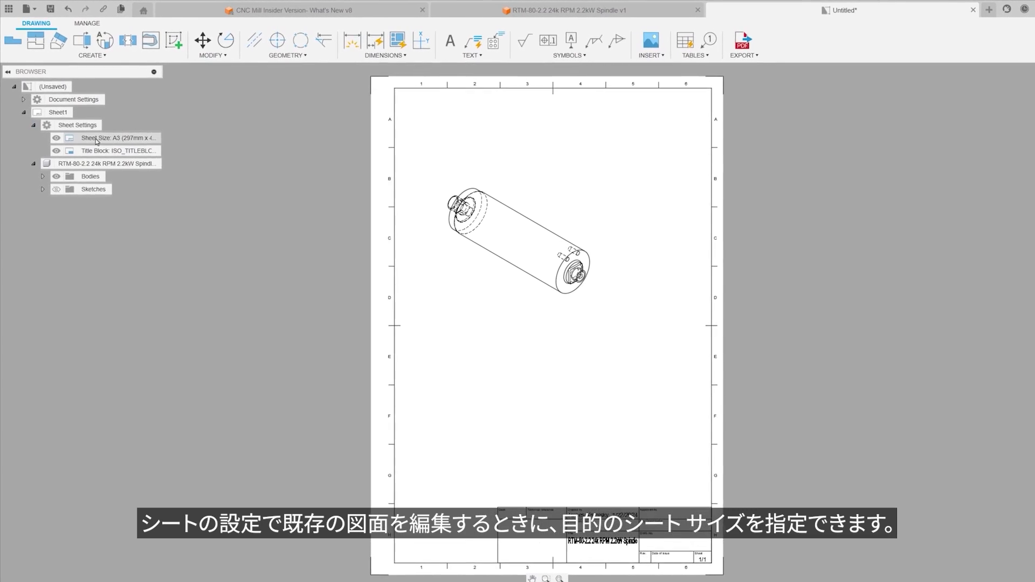
click(144, 130)
click(286, 93)
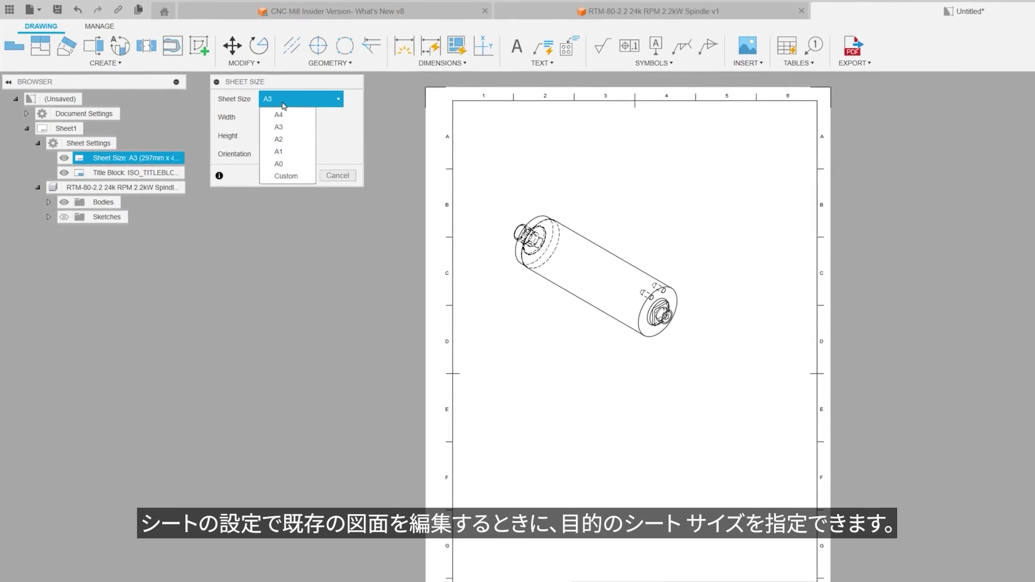
click(258, 170)
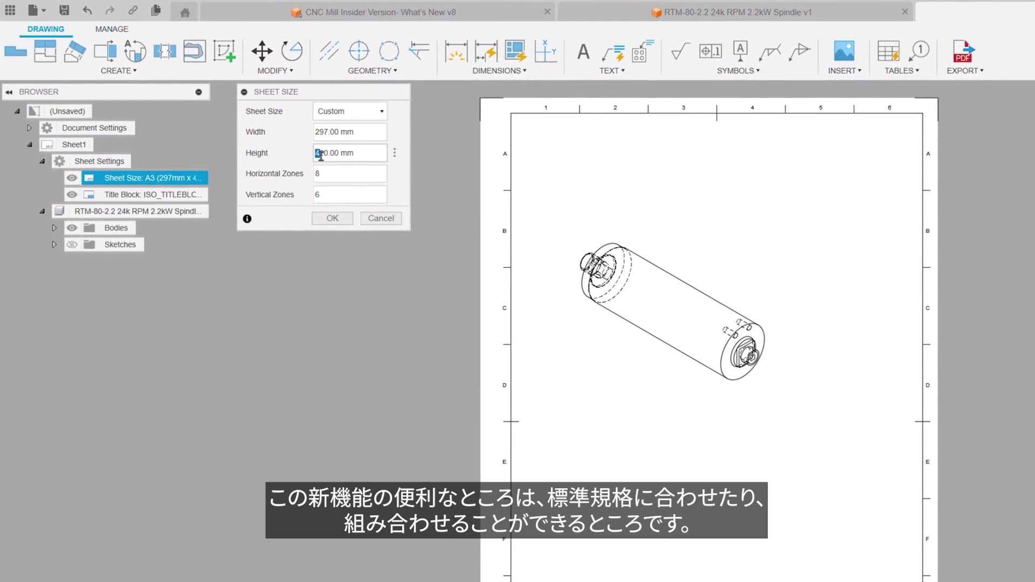
click(339, 222)
click(200, 182)
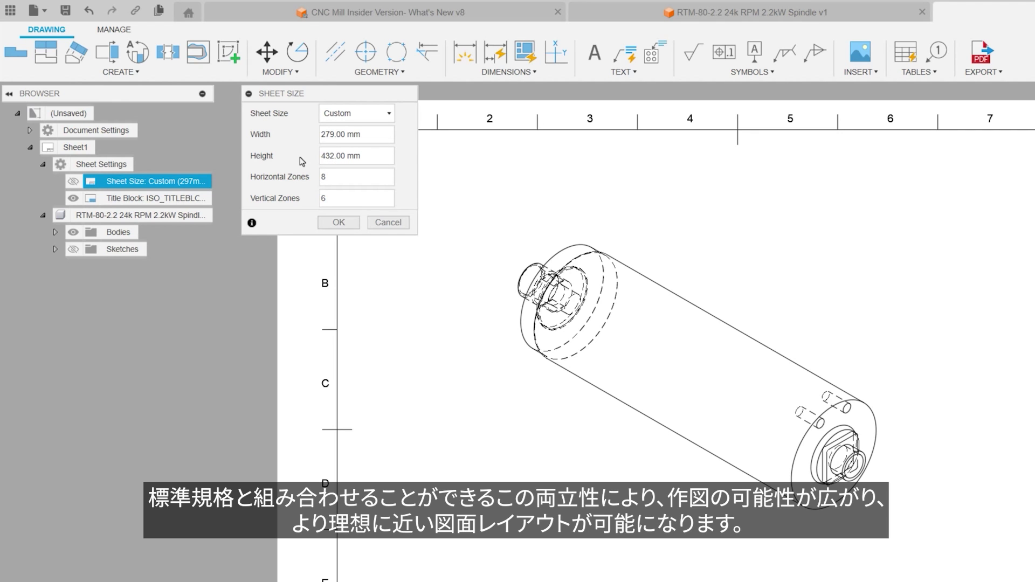
click(321, 224)
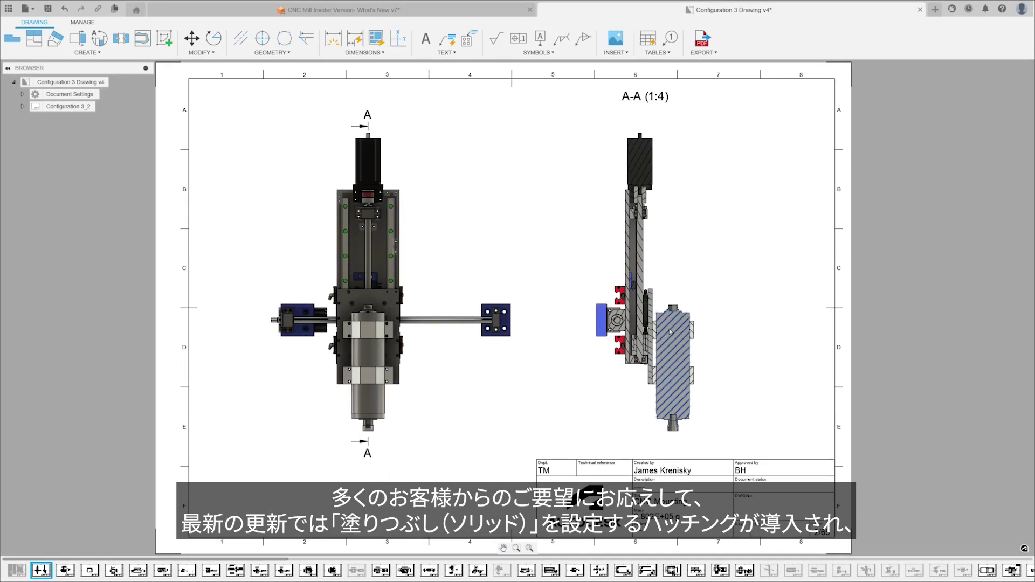
Give the main section hatch a CROSS pattern at scale .2 in light blue
double_click(671, 333)
click(981, 83)
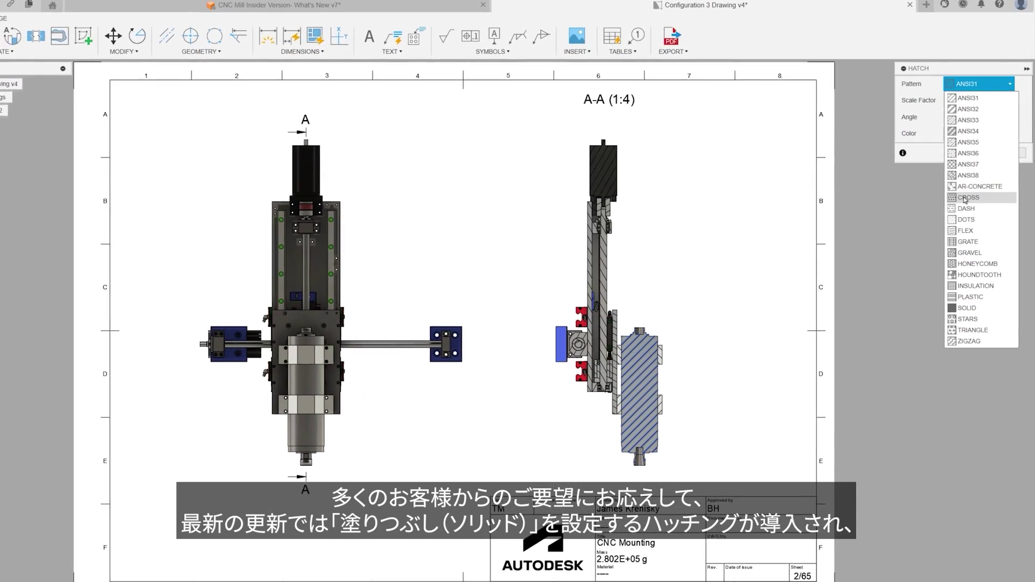
click(973, 187)
double_click(949, 103)
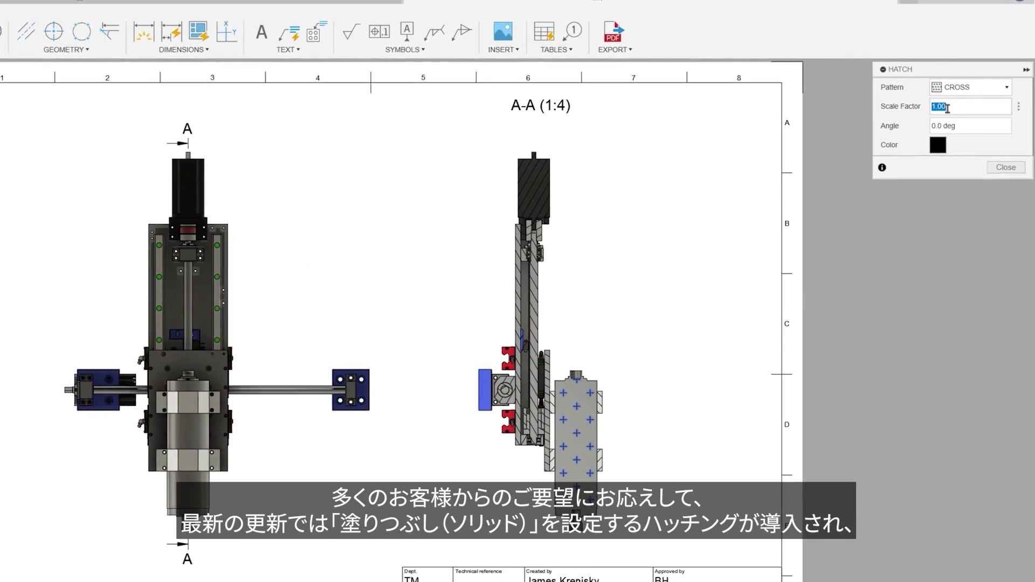
text(.2)
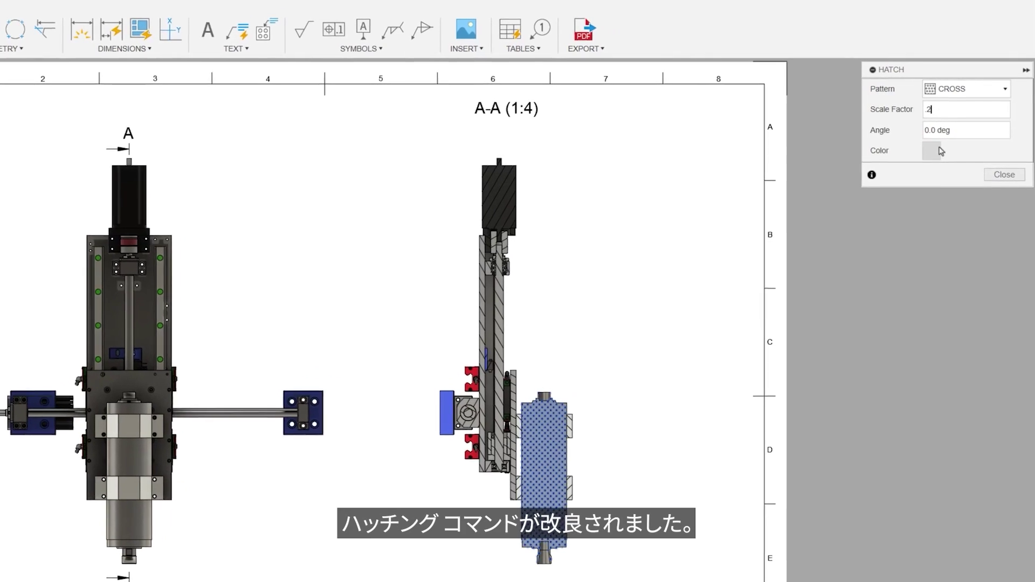
click(938, 151)
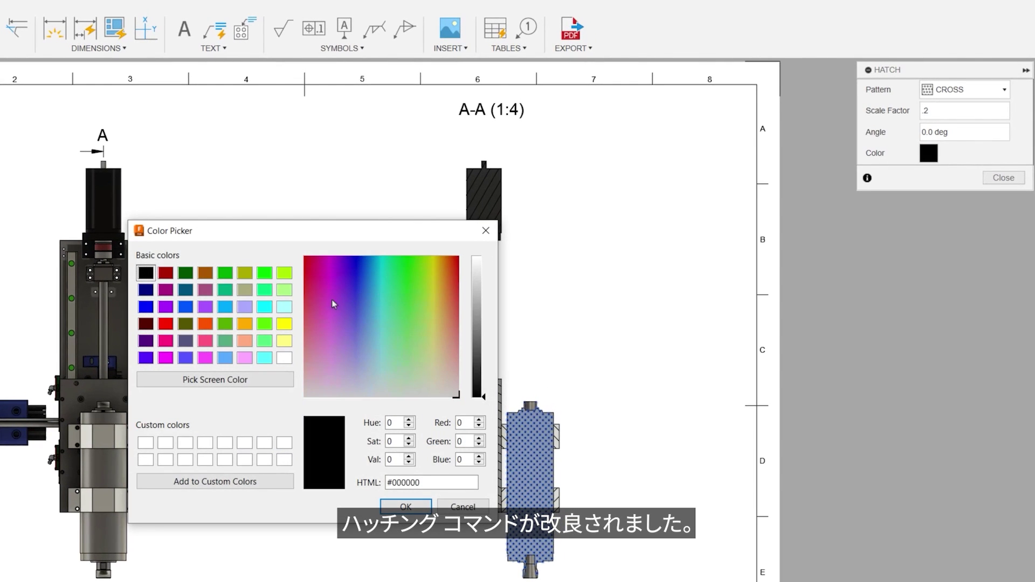
click(225, 307)
click(405, 507)
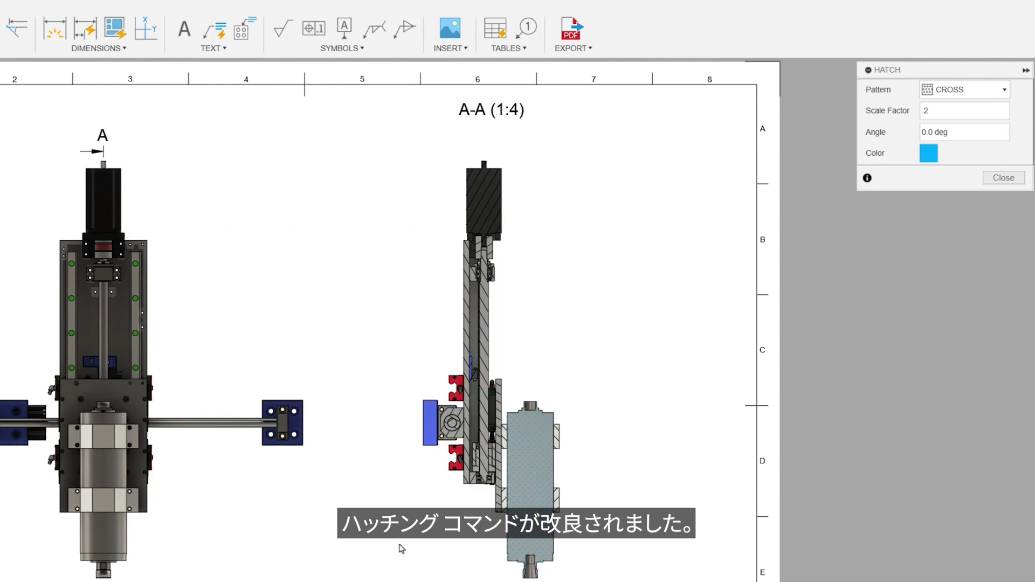
Change another hatch region to a magenta STARS pattern
click(486, 428)
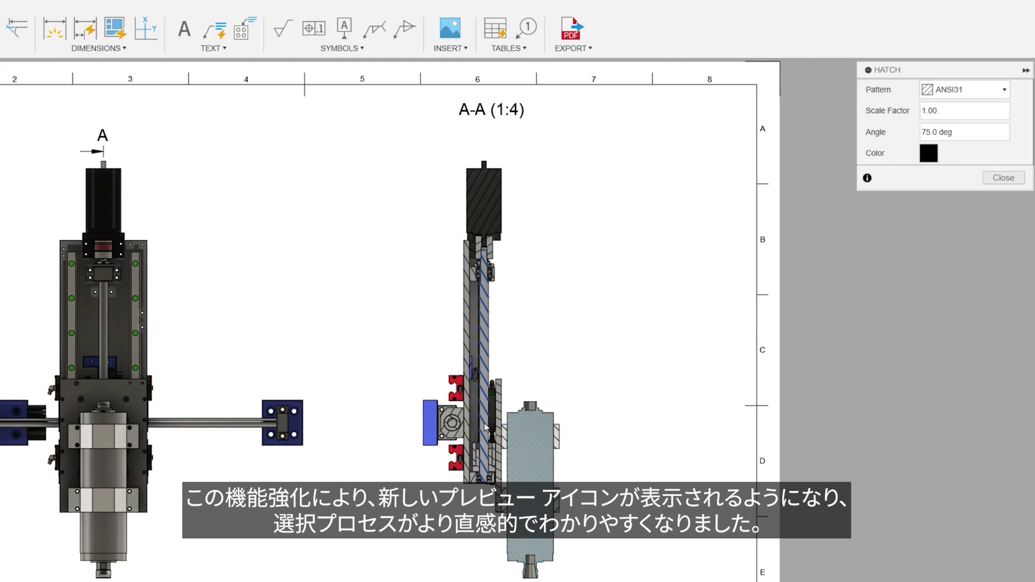
click(966, 90)
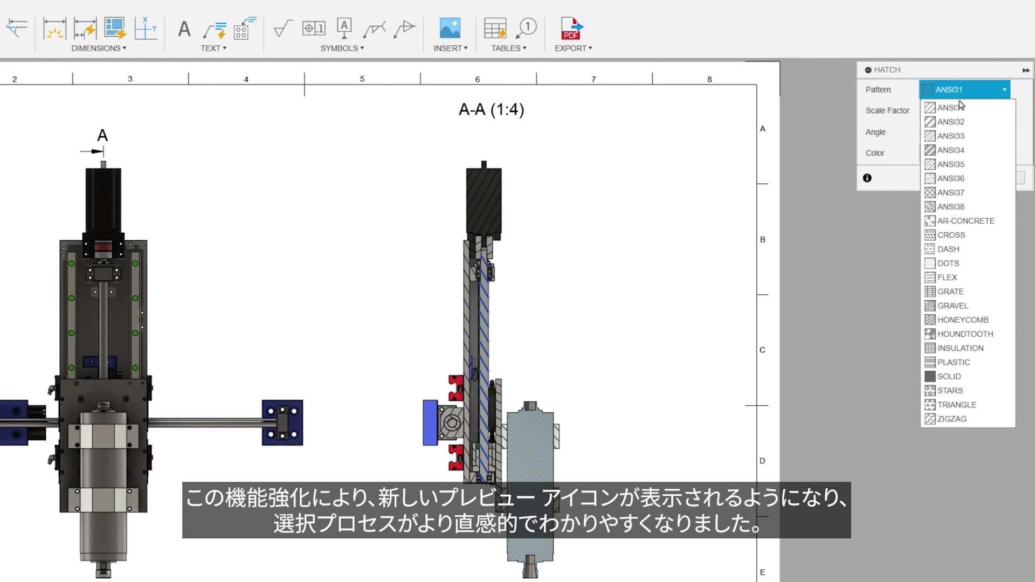
click(944, 395)
click(929, 153)
click(167, 371)
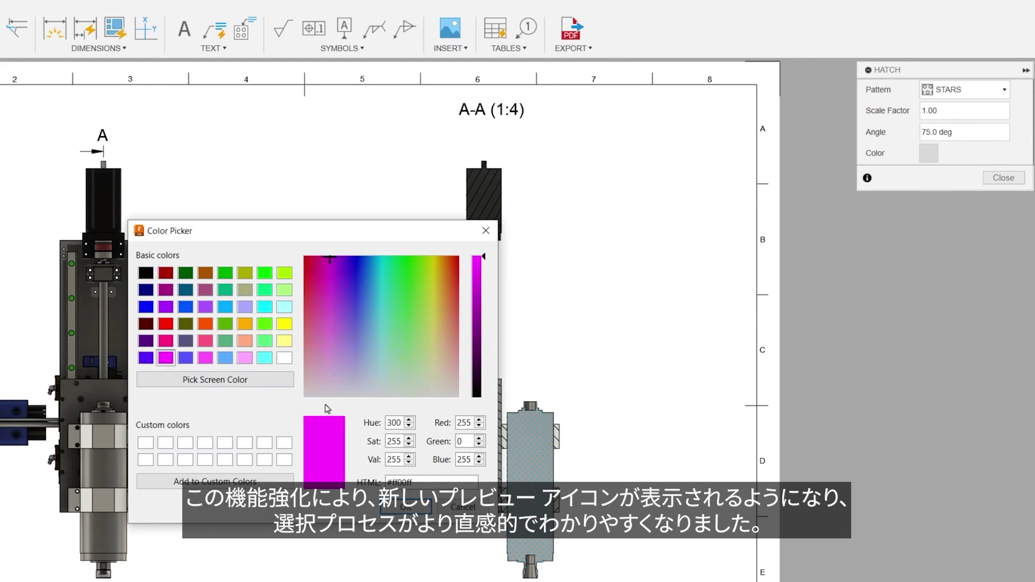
click(405, 507)
click(996, 179)
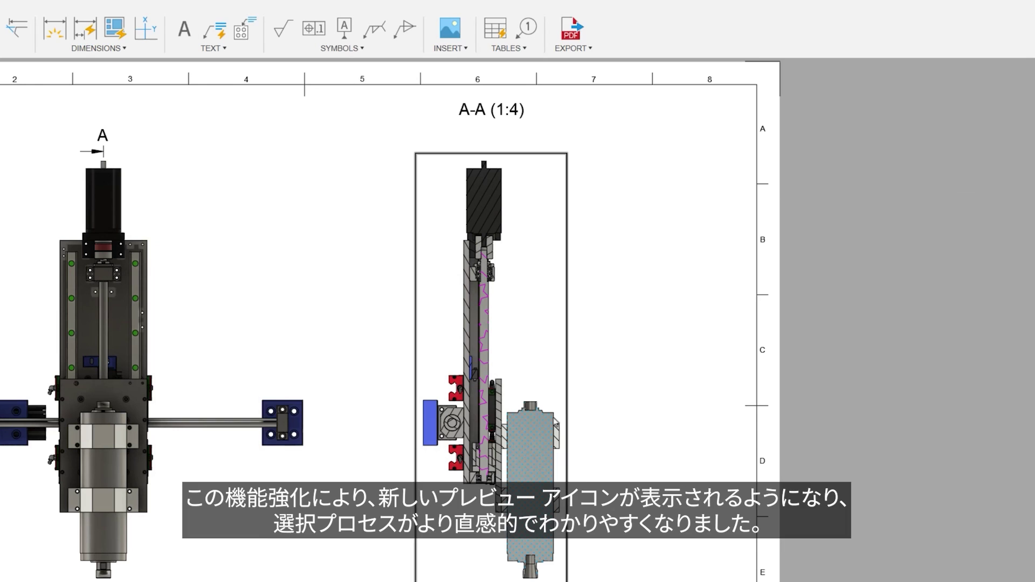
Set a third hatch region to CROSS and the narrow strip to GRATE
double_click(455, 415)
click(960, 91)
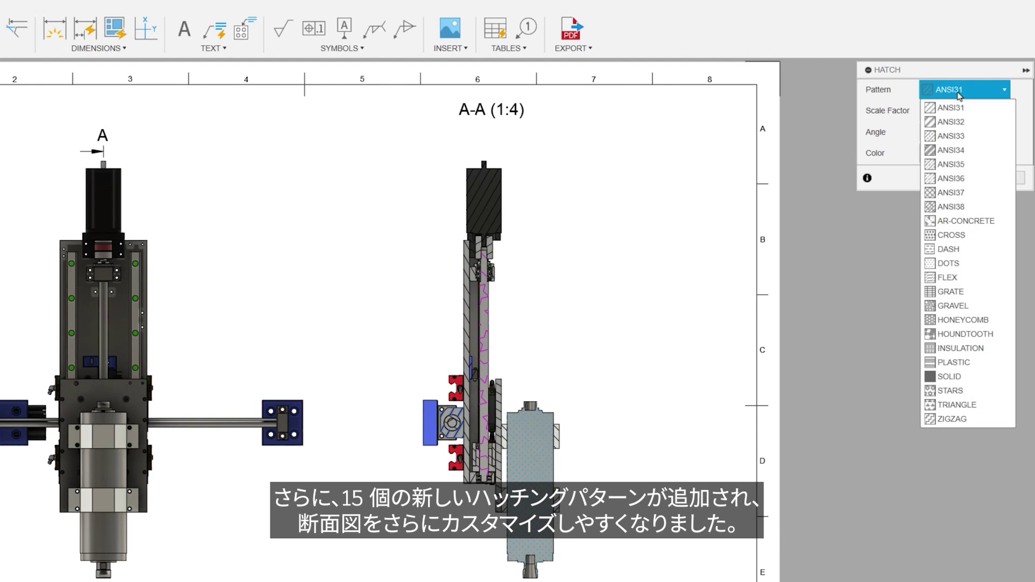
click(945, 236)
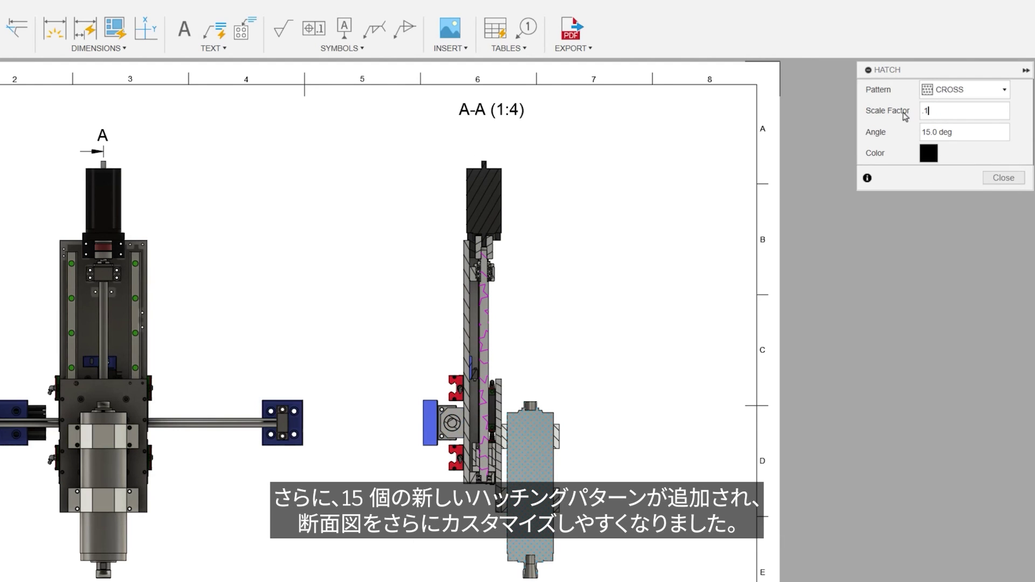
click(999, 179)
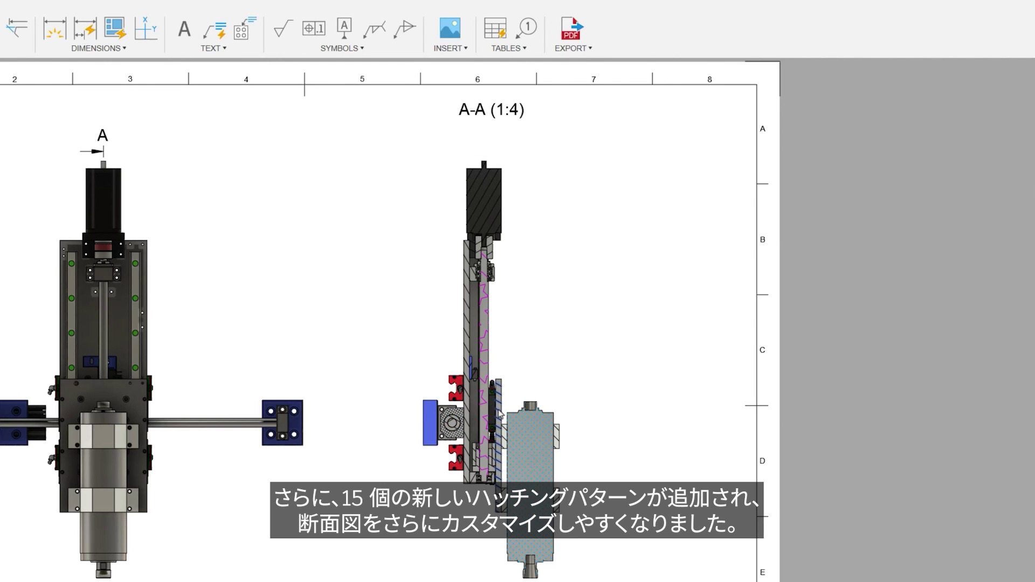
double_click(499, 414)
click(959, 91)
click(955, 292)
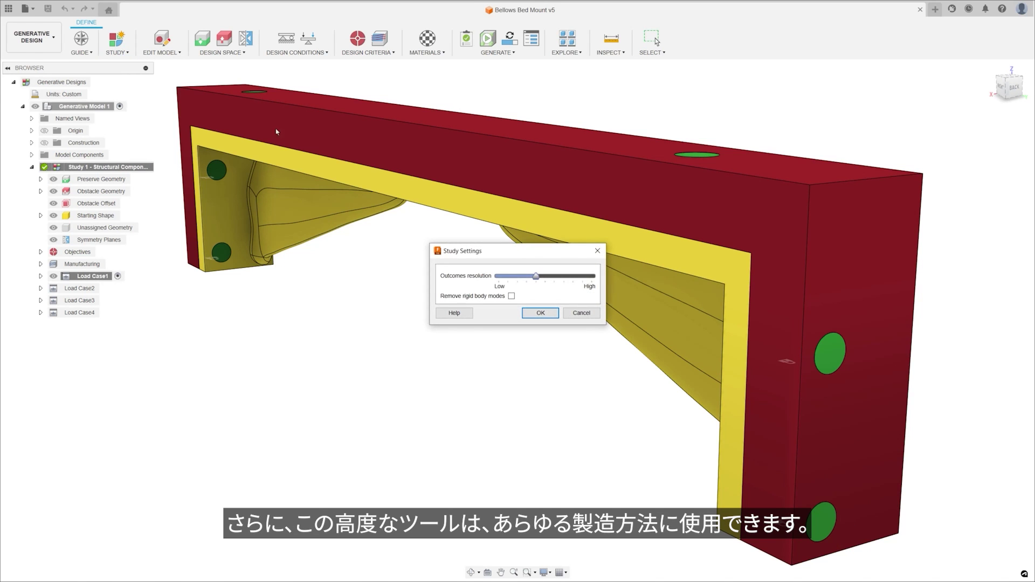
Close Study Settings, then enable a 60 Hz Modal Frequency limit and 1.00 Buckling in Objectives and Limits
click(533, 313)
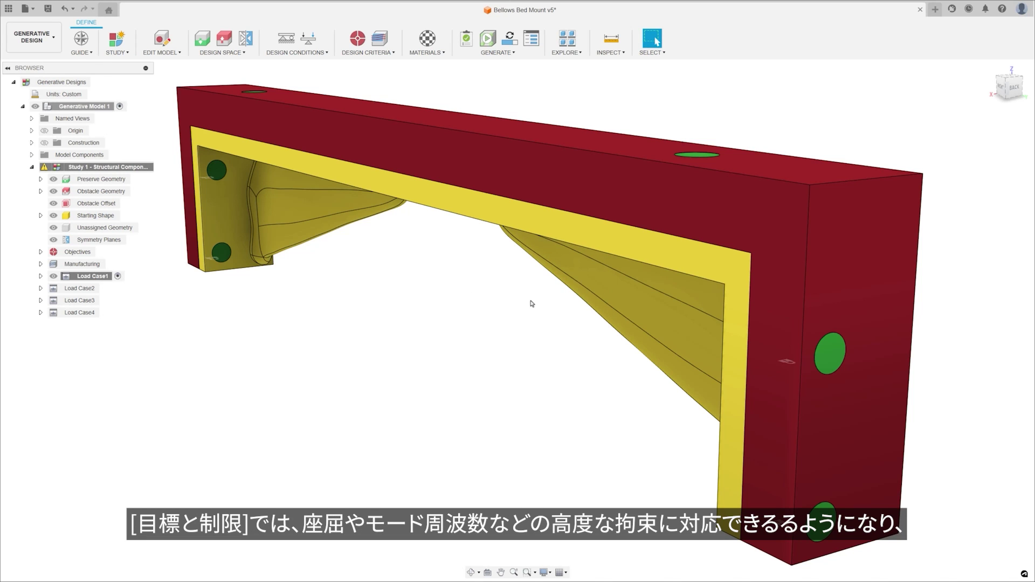
click(362, 64)
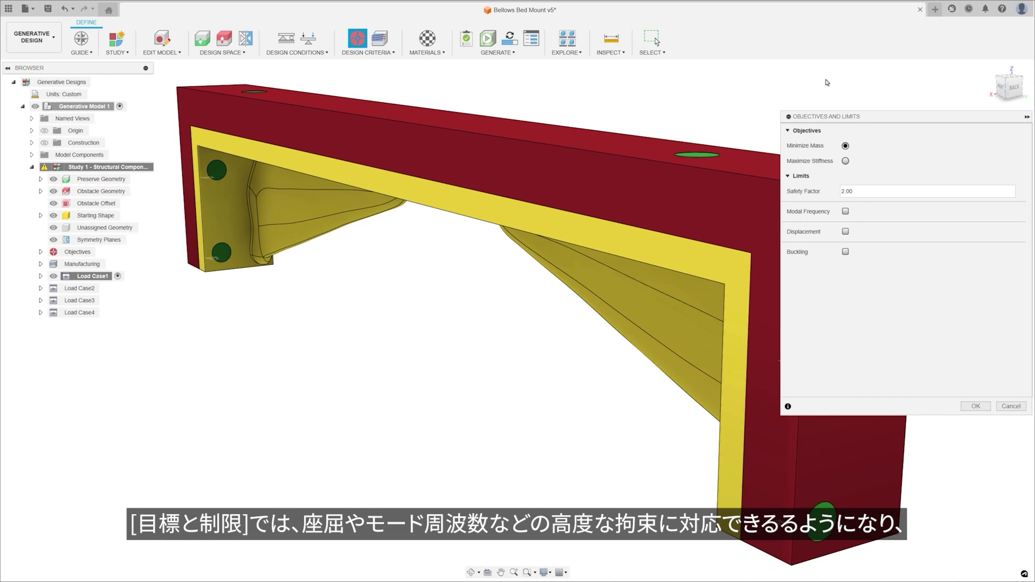
click(845, 211)
drag(878, 228, 872, 229)
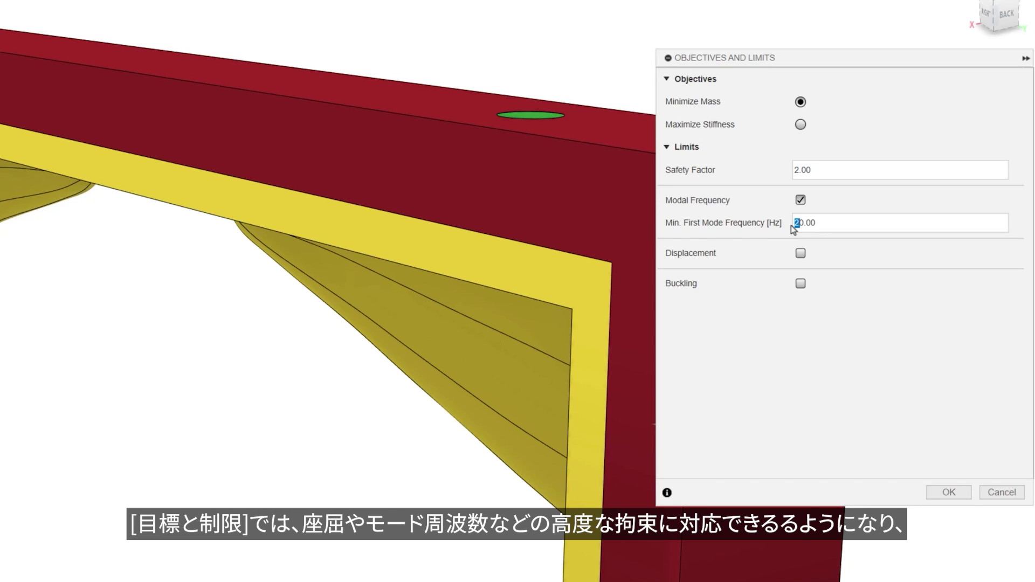
click(800, 285)
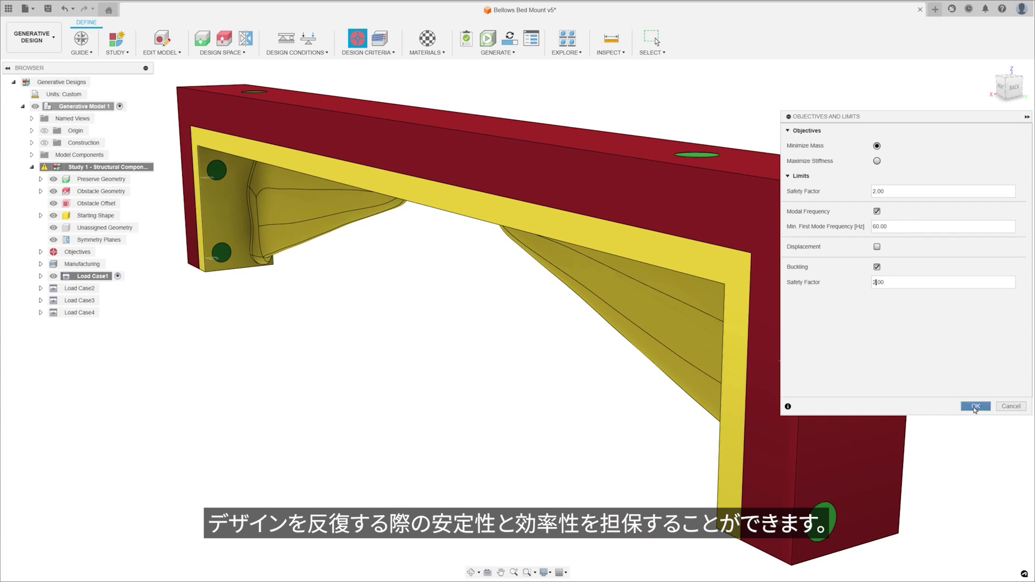
click(976, 407)
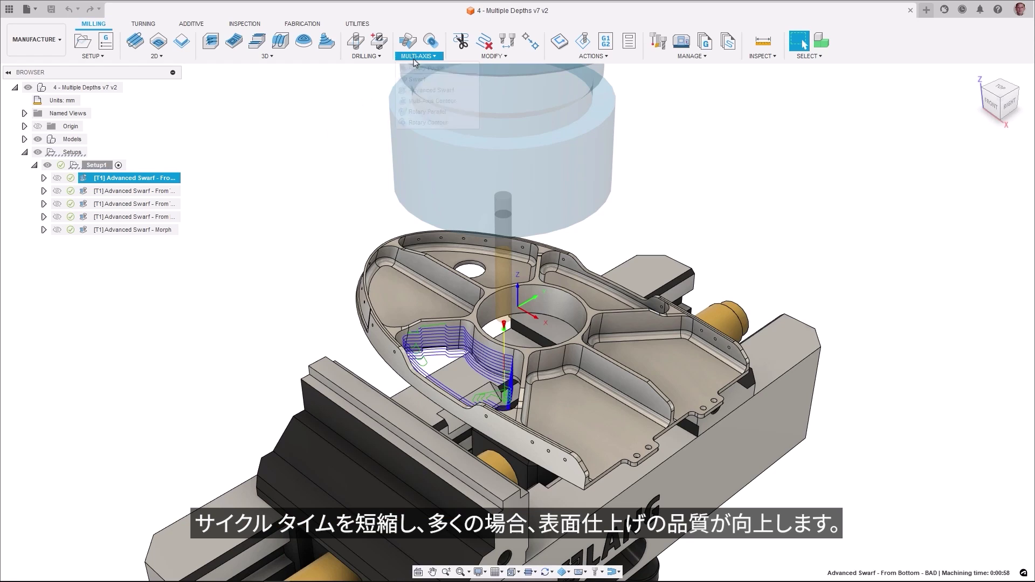
Start an Advanced Swarf toolpath and browse its Geometry, Tool Axis and Machining Type options
click(422, 49)
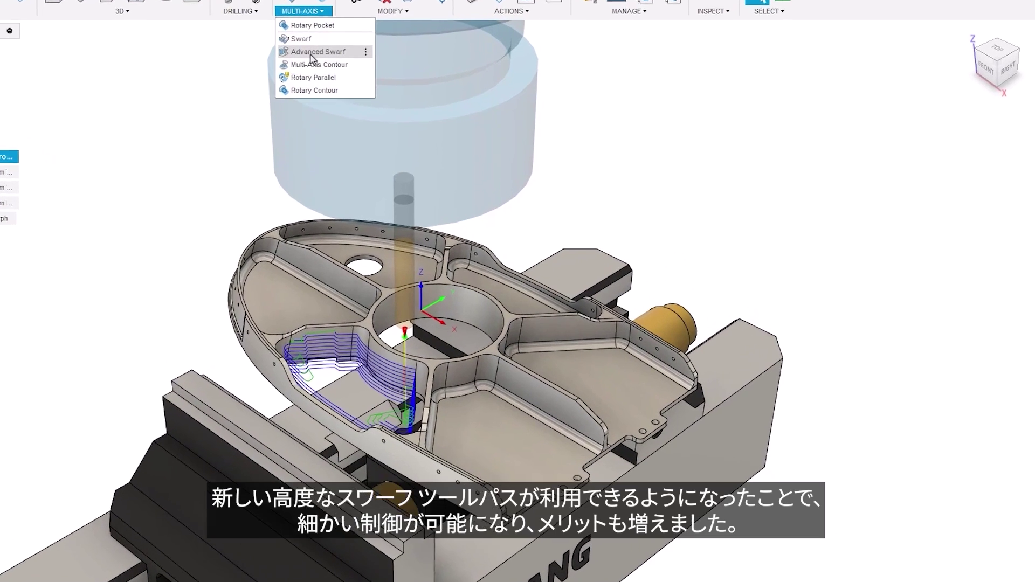
click(312, 52)
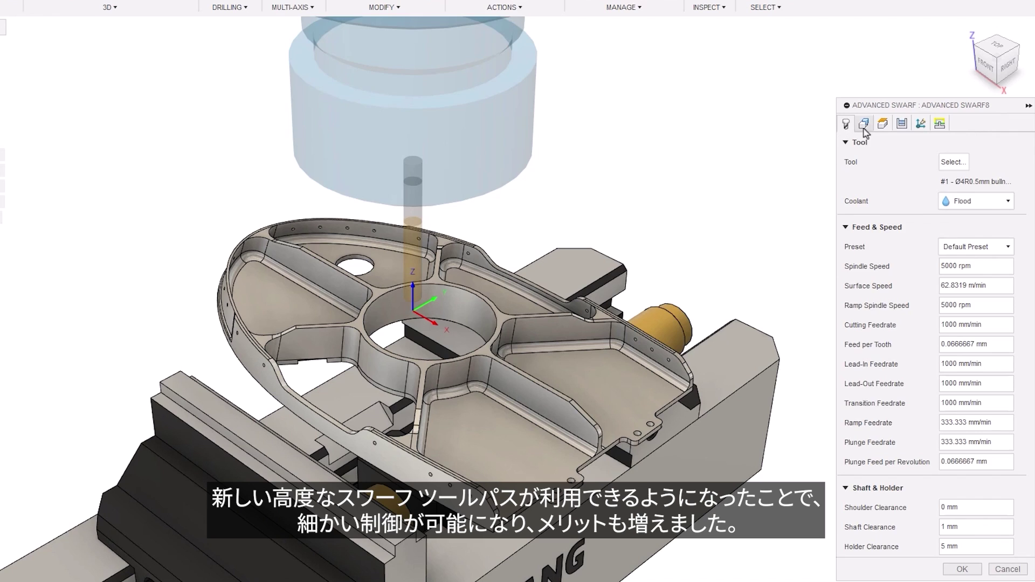
click(864, 125)
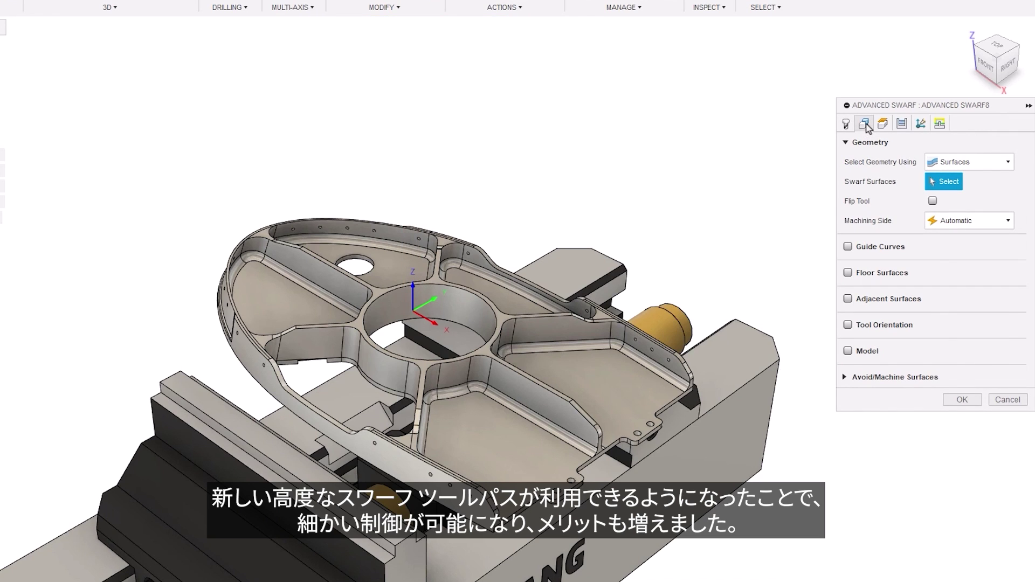
click(921, 124)
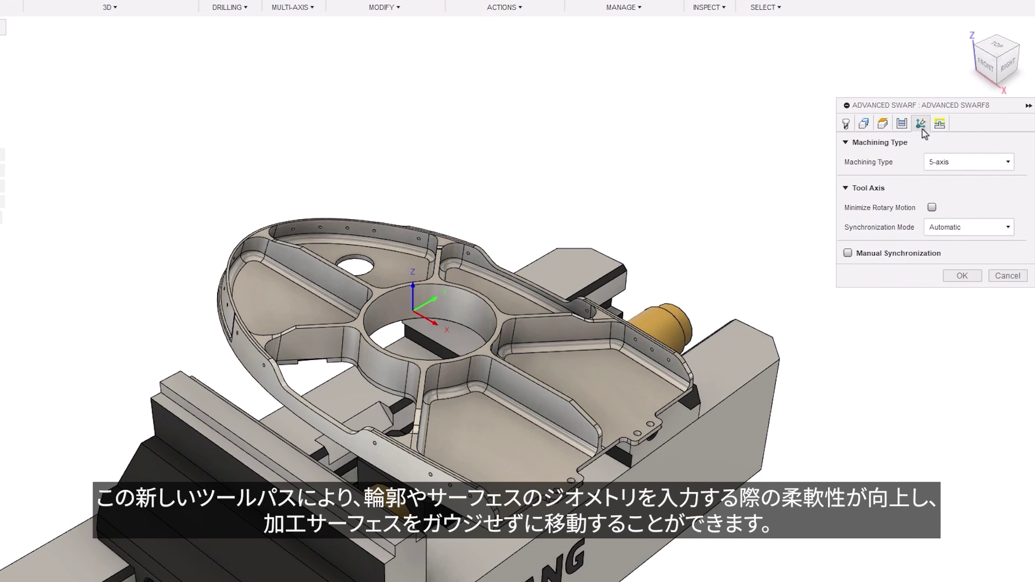
click(999, 165)
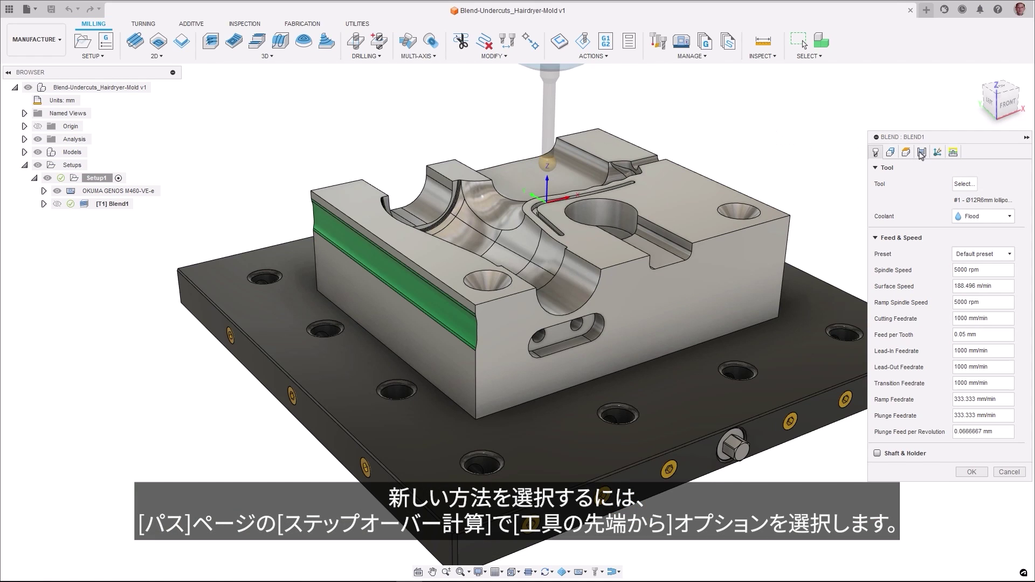
Show the Blend1 toolpath's Passes settings with its Stepover Calculation options
click(922, 153)
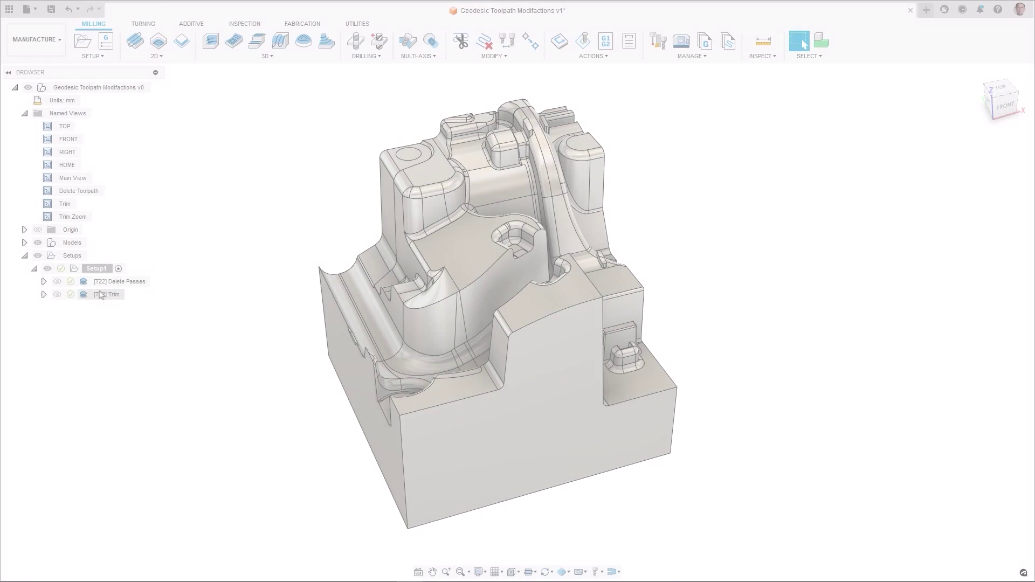
Delete the inner pass loops from the Delete Passes toolpath
click(84, 283)
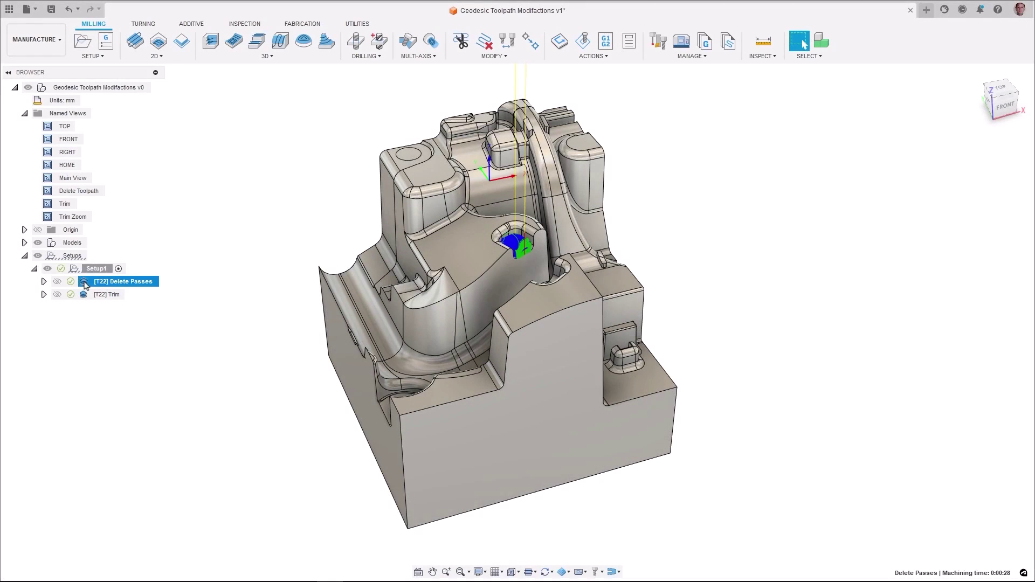
double_click(48, 192)
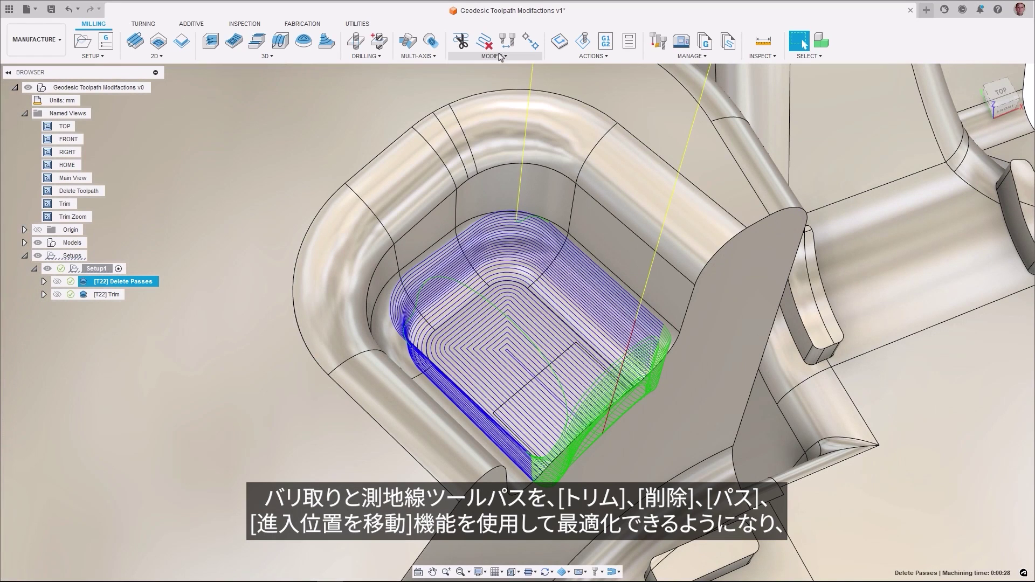
click(499, 56)
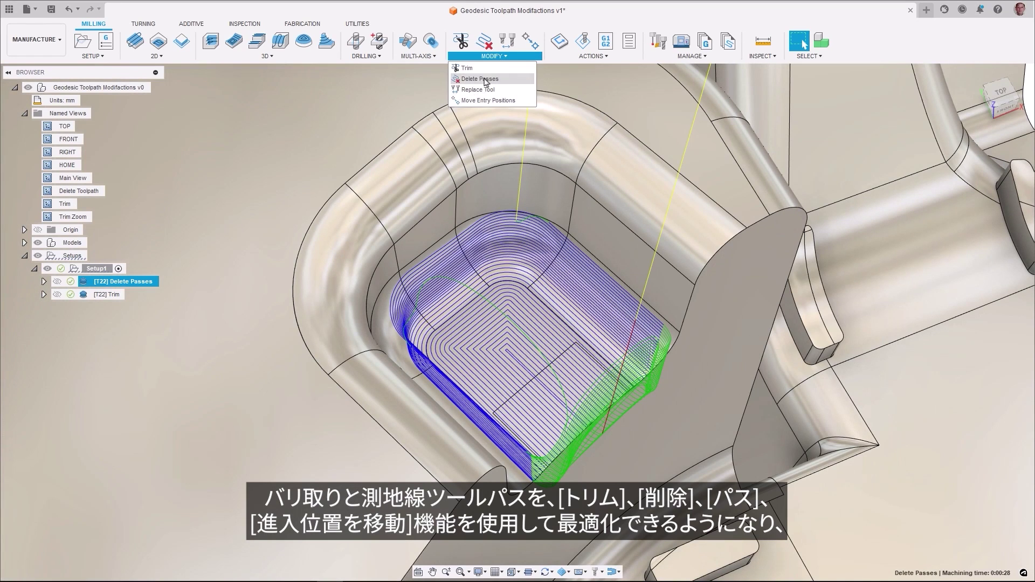
click(485, 80)
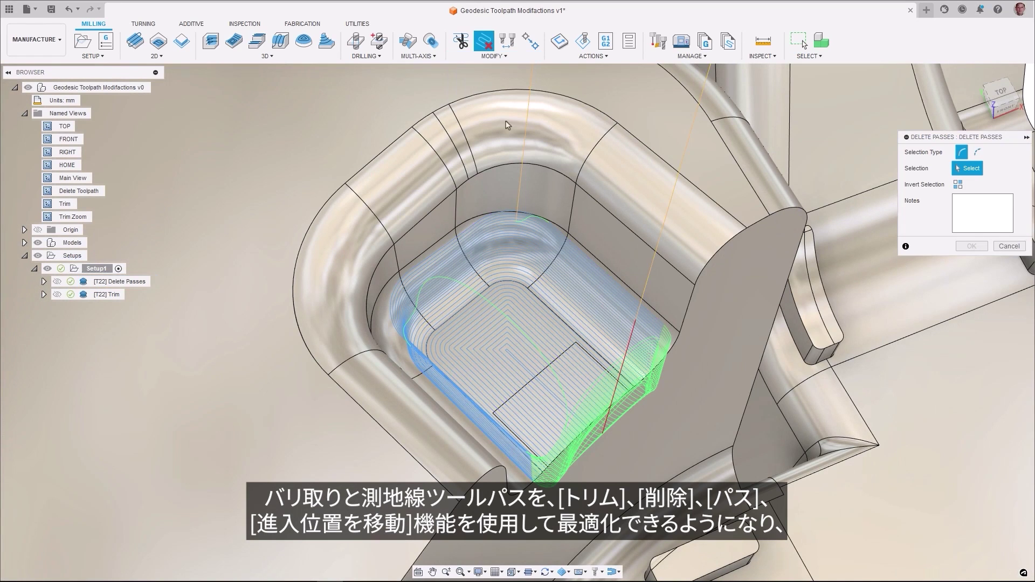
click(516, 346)
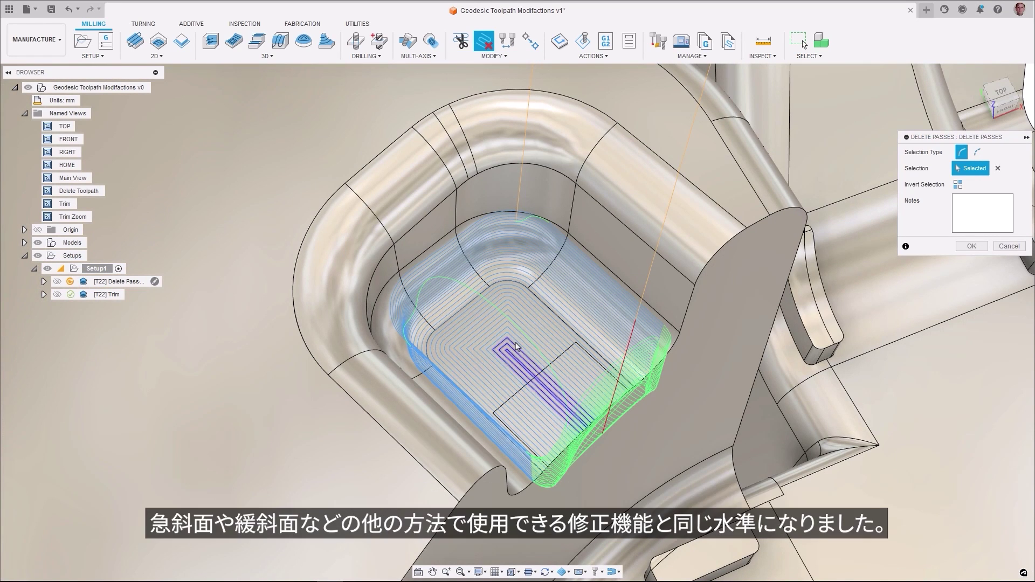
click(971, 246)
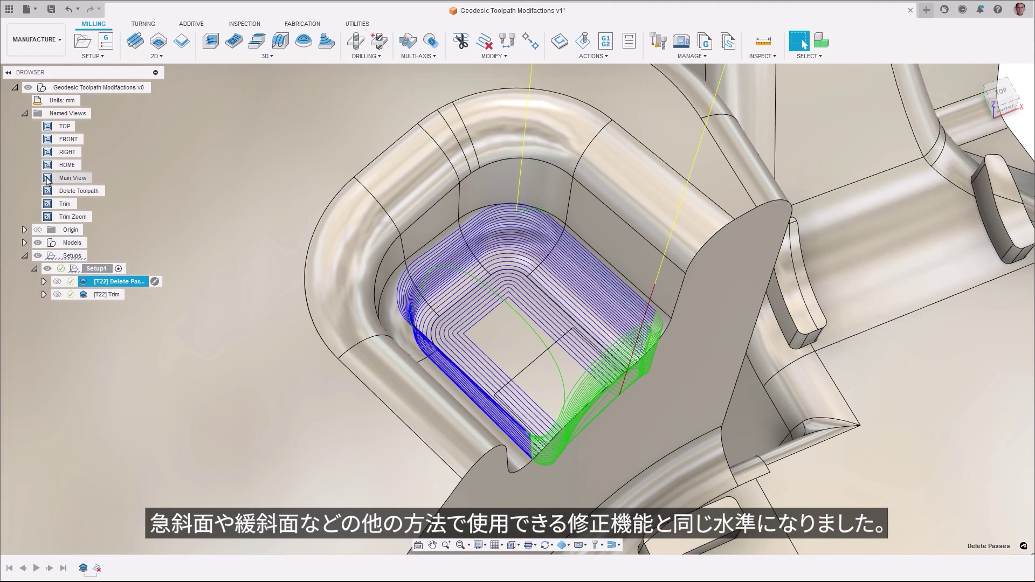
Trim the T22 Trim toolpath near the small block from the Trim Zoom view and recompute it
double_click(47, 178)
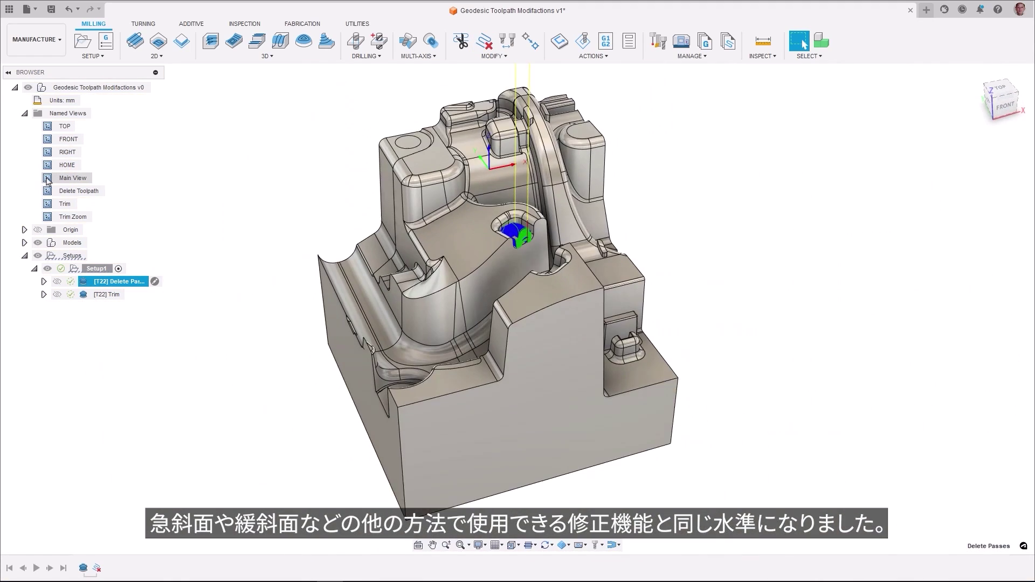
click(85, 294)
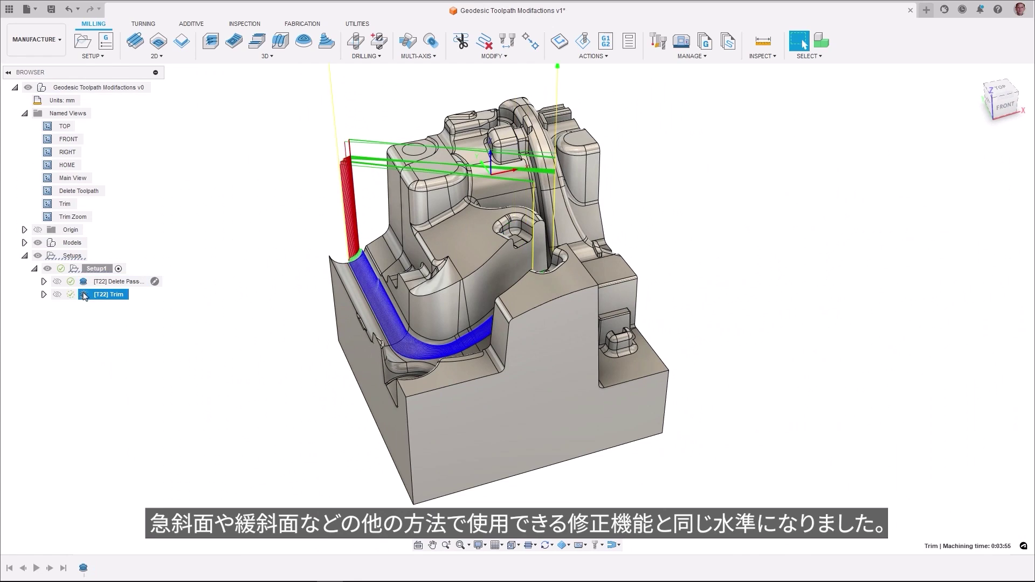
double_click(55, 205)
double_click(47, 217)
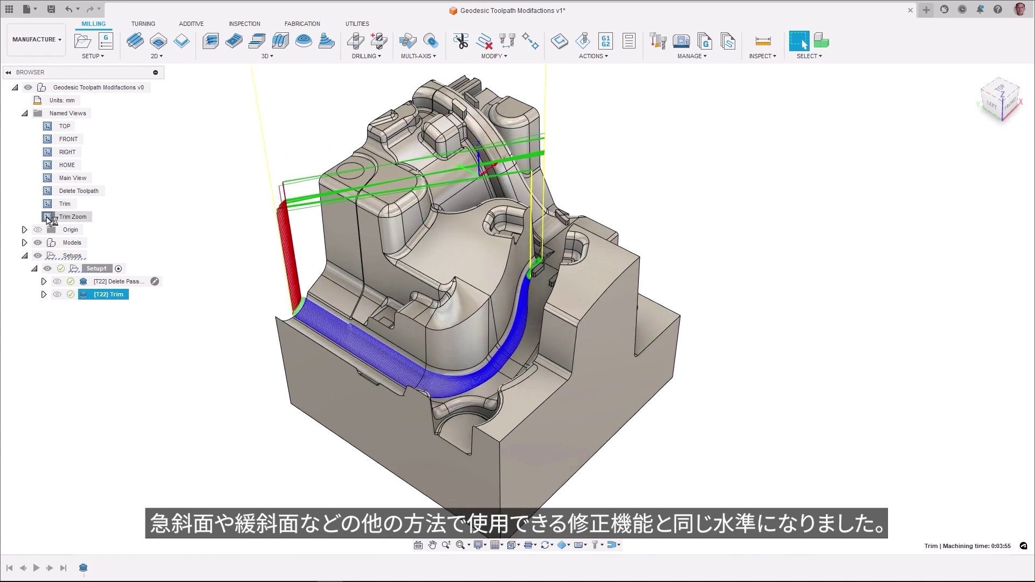
click(492, 56)
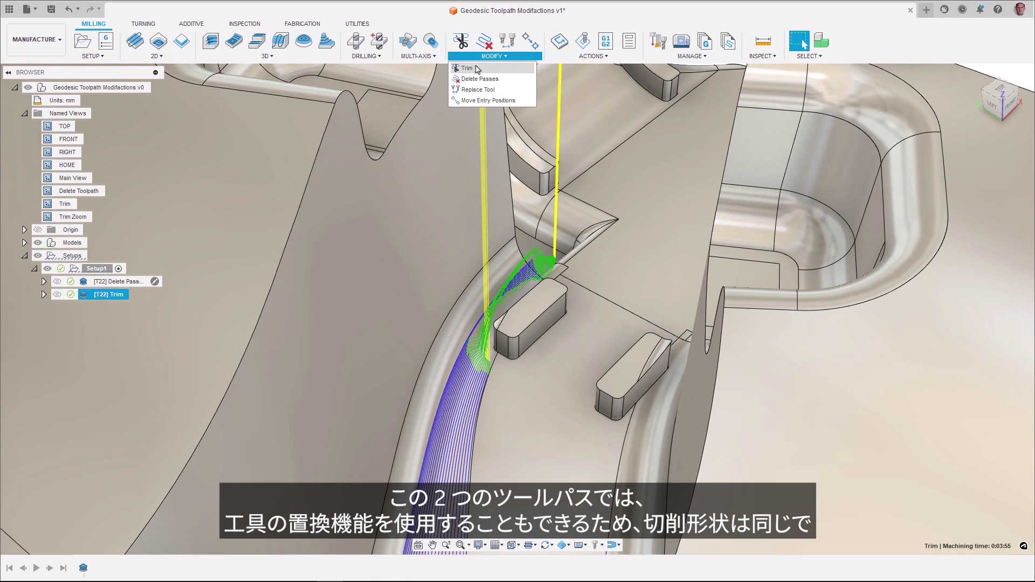
click(467, 68)
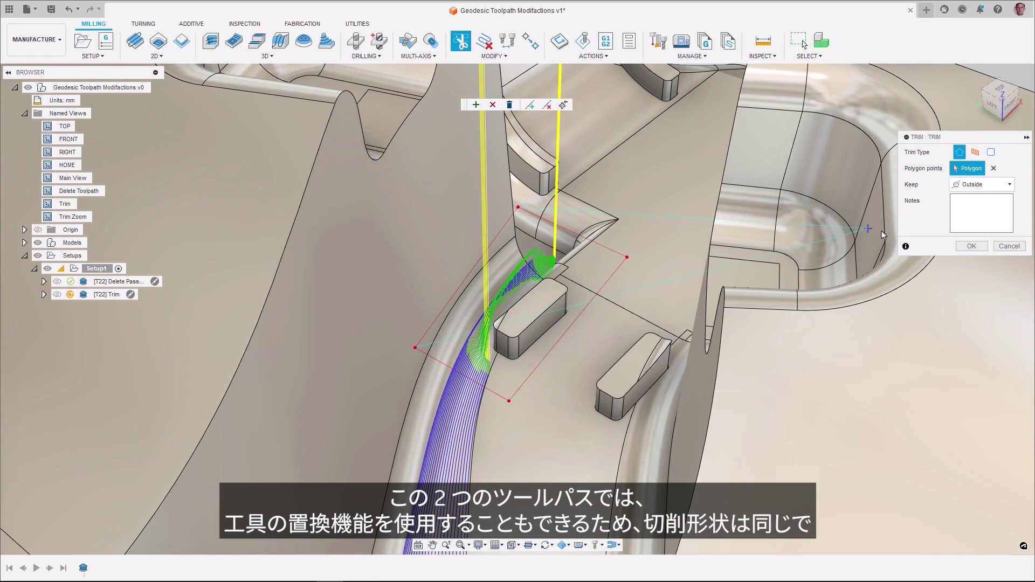
click(972, 247)
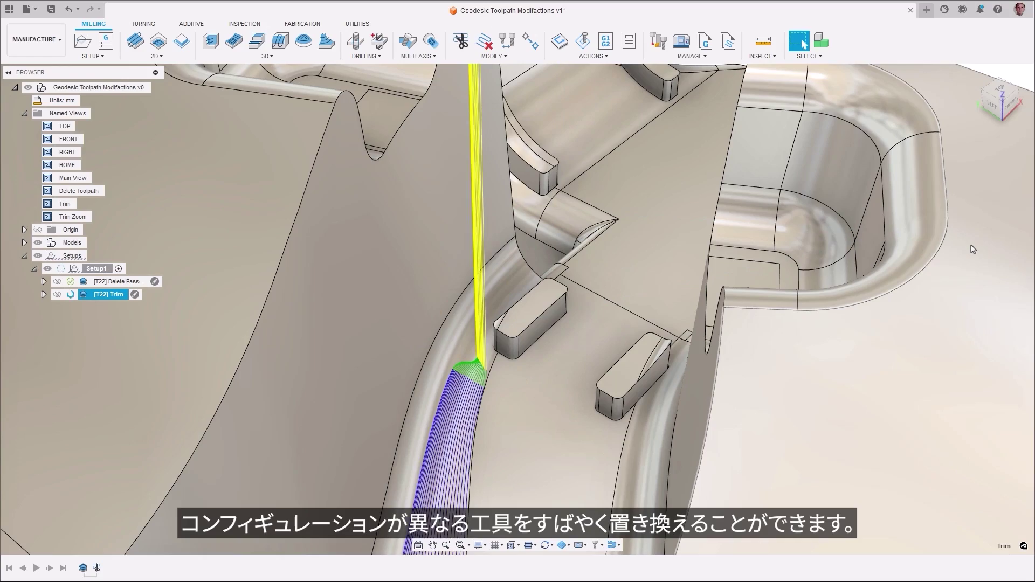
double_click(47, 204)
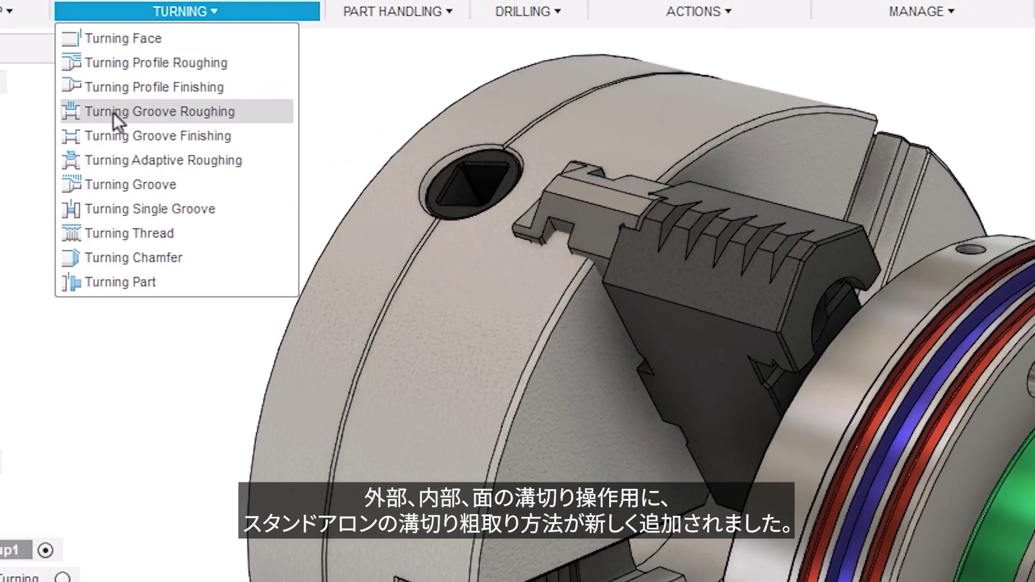
Create a Turning Groove Roughing operation with Side tool entry and Depth first pass order
click(132, 101)
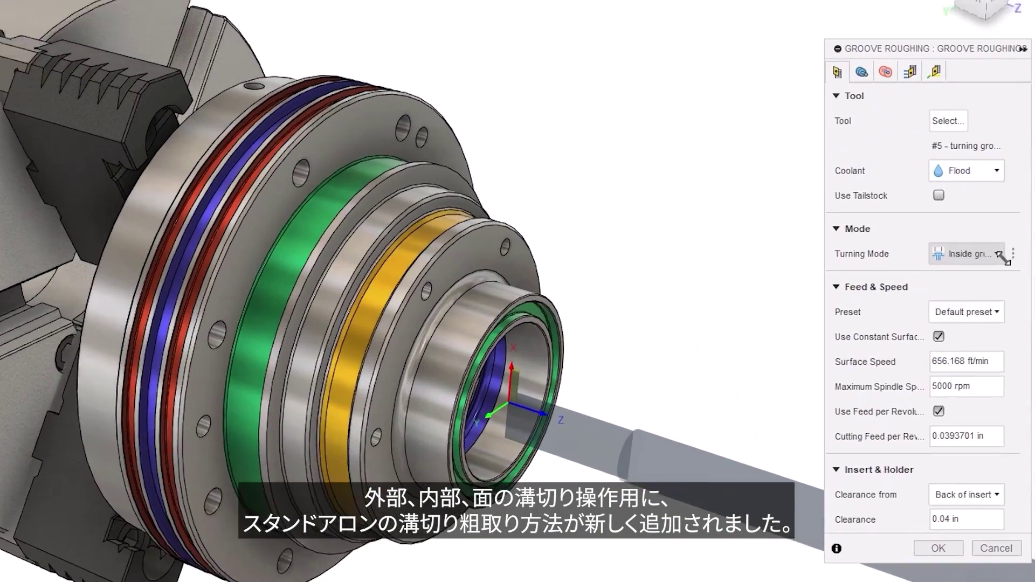
click(1000, 254)
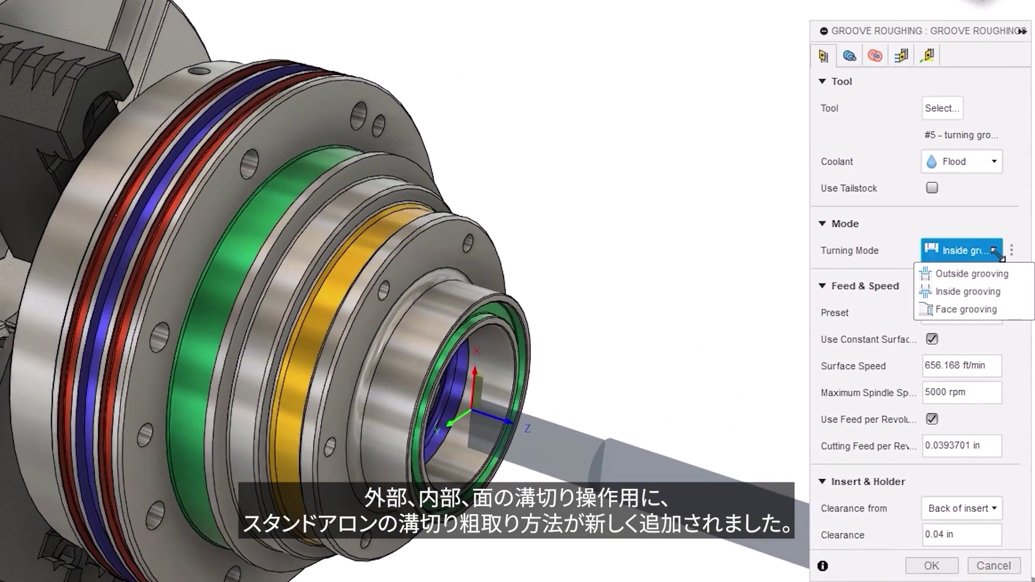
click(901, 55)
click(997, 109)
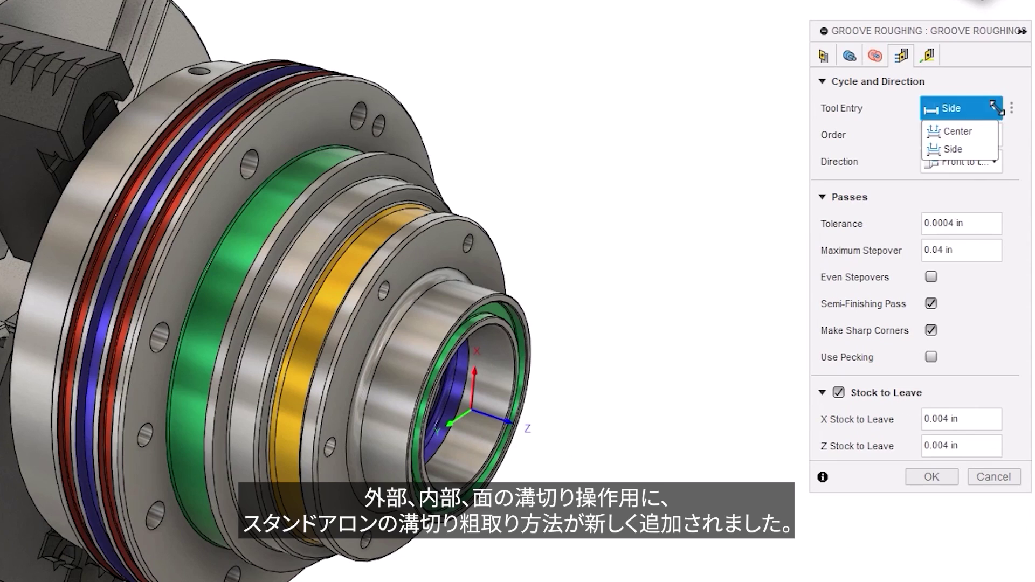
click(997, 108)
click(997, 135)
click(997, 135)
click(998, 162)
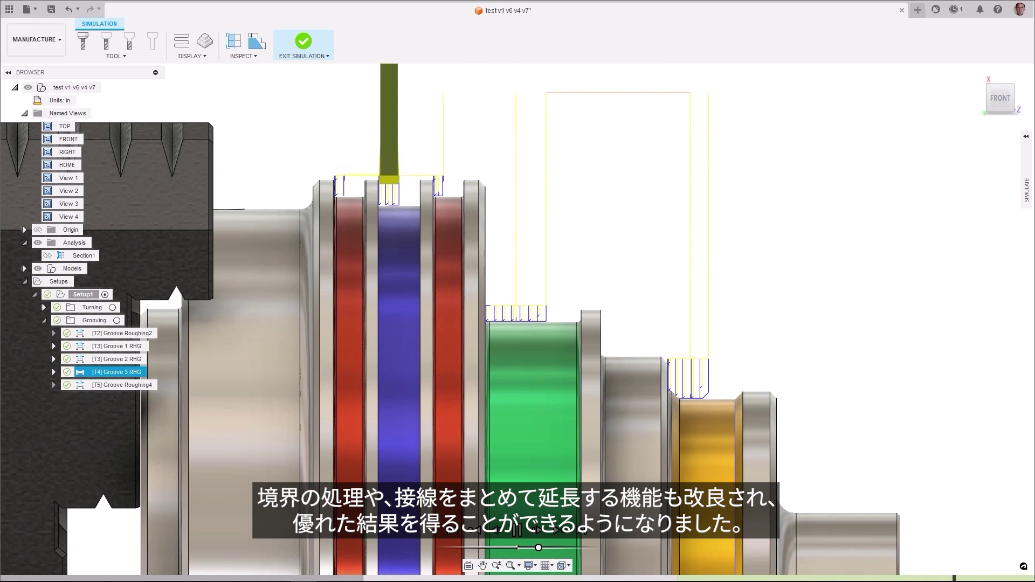
Review the grooving toolpaths in simulation from View 1 and a Section1 close-up of the grooves
key(Escape)
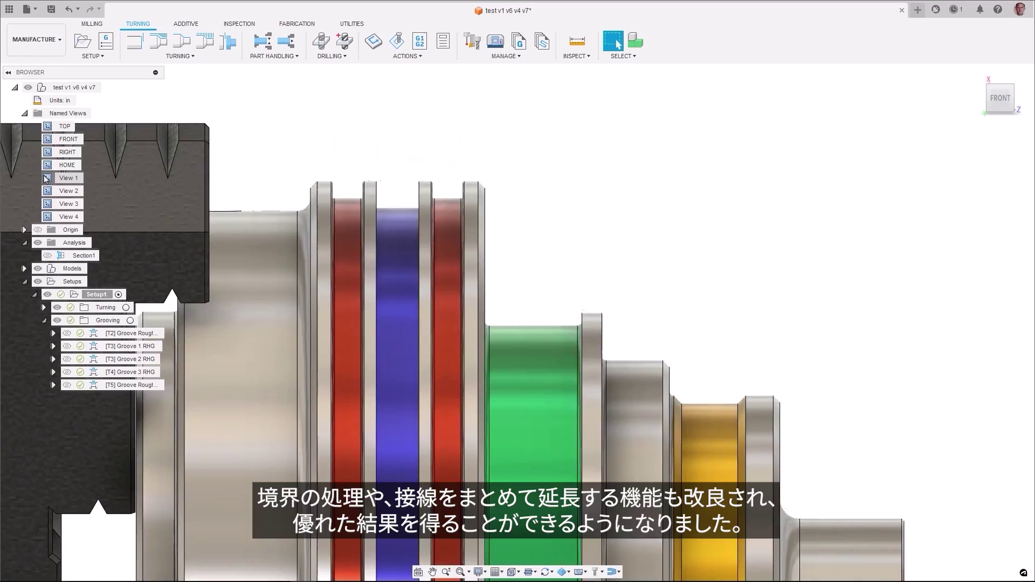
double_click(47, 178)
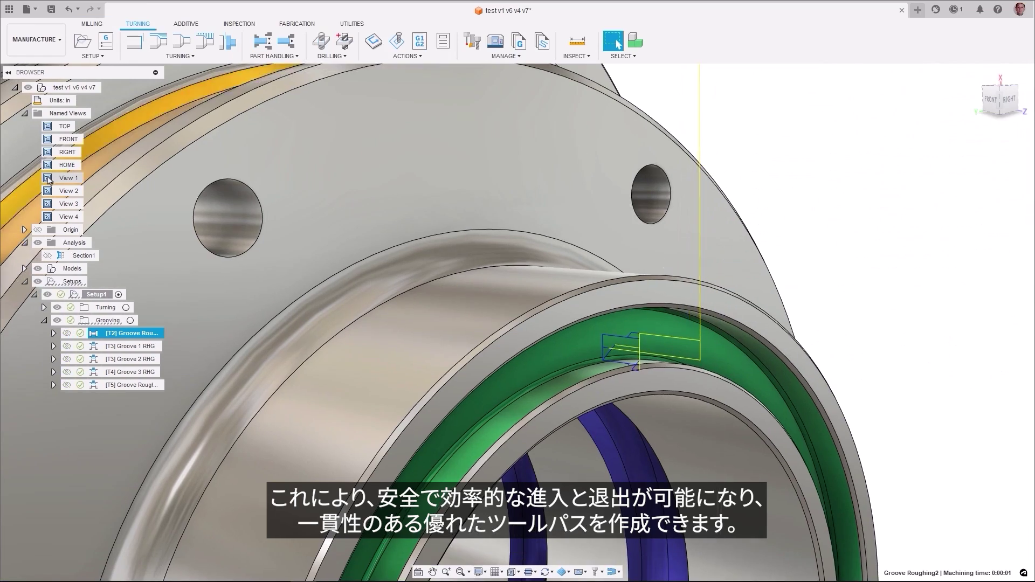
double_click(62, 178)
click(48, 256)
double_click(64, 217)
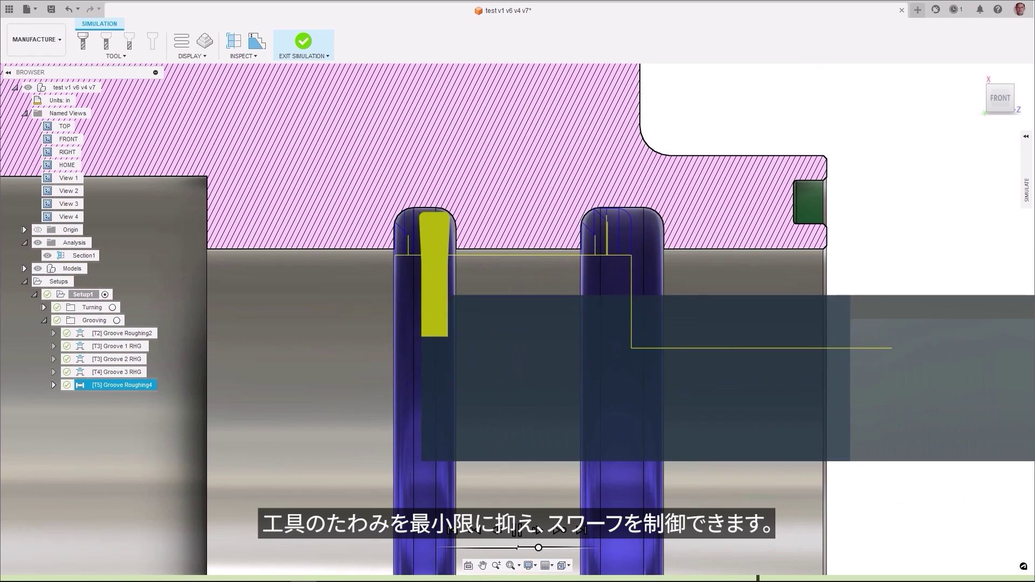
key(Escape)
double_click(44, 178)
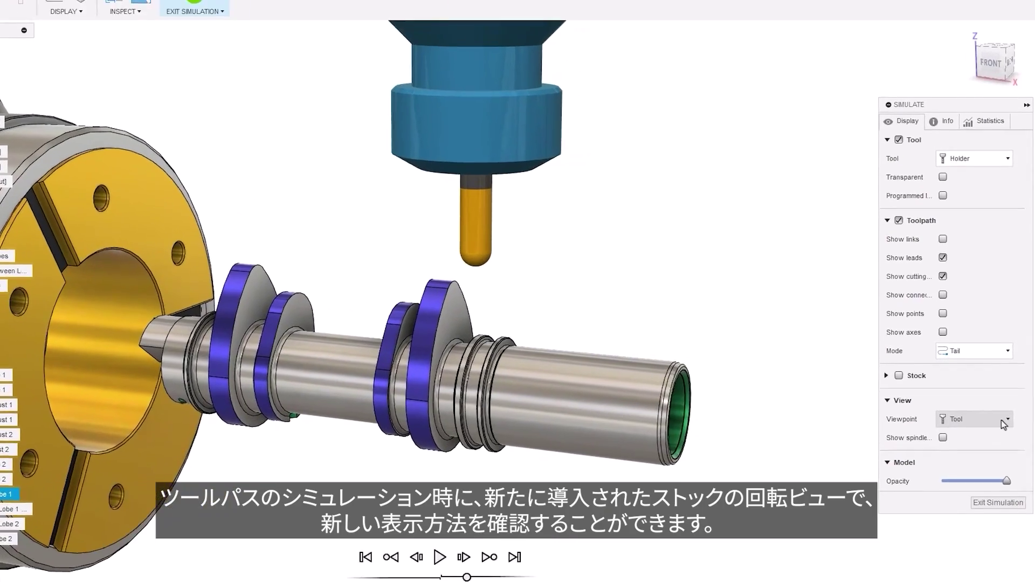
Set the simulation viewpoint to Rotate Stock
click(1002, 420)
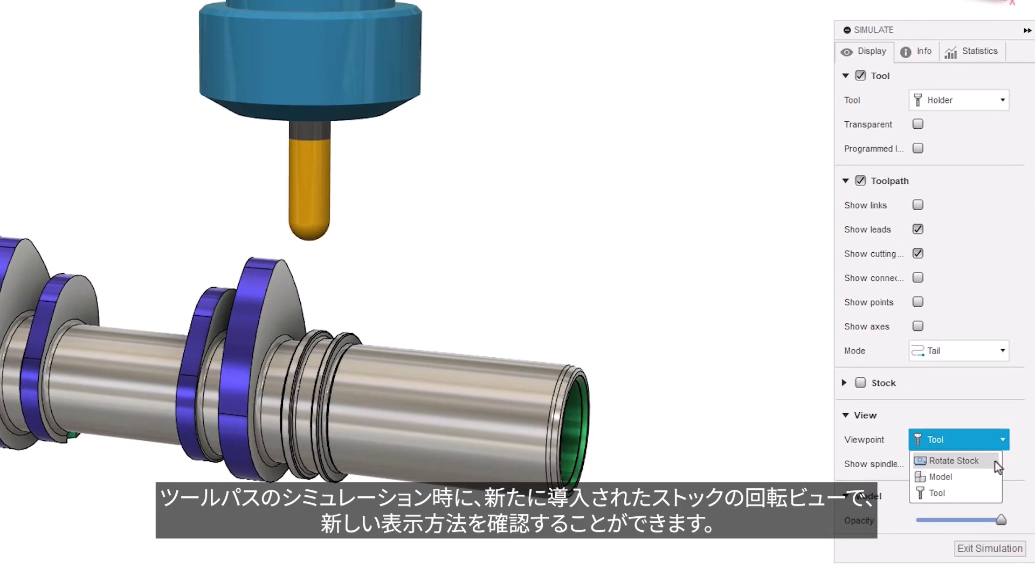
click(995, 462)
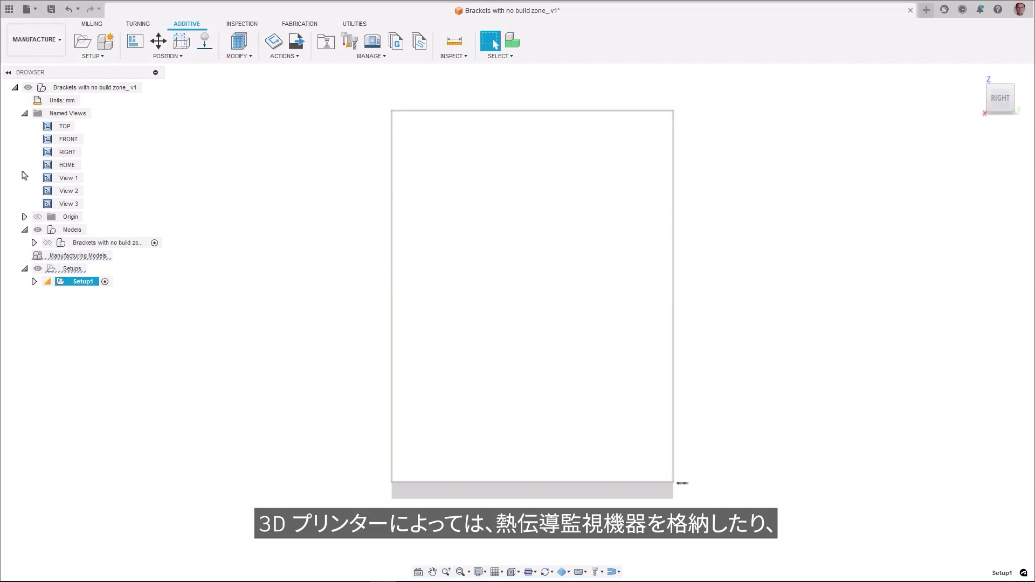
Make Setup1's Additive No Build Zone visible, checking it from Views 2 and 3
double_click(47, 190)
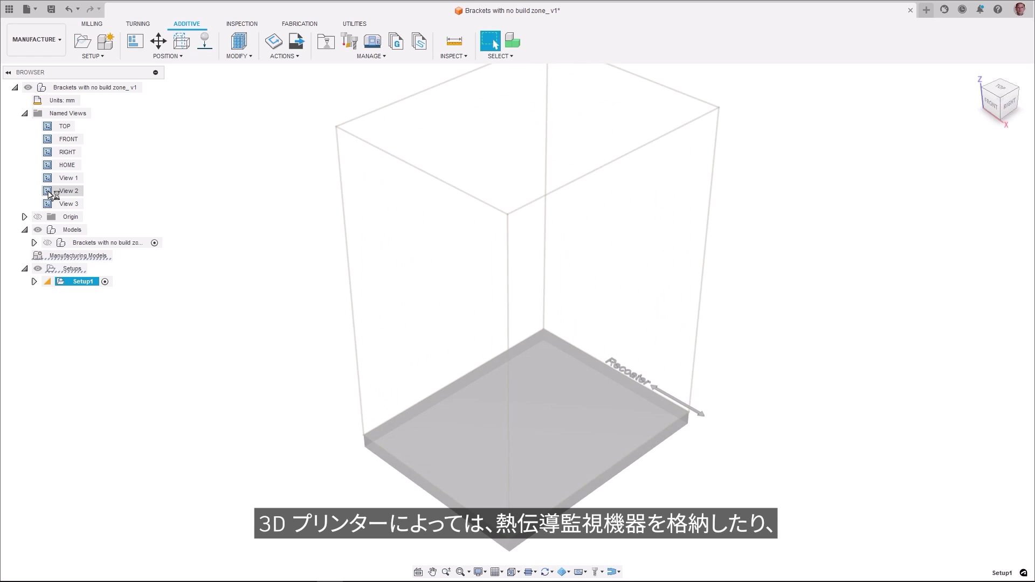
double_click(48, 204)
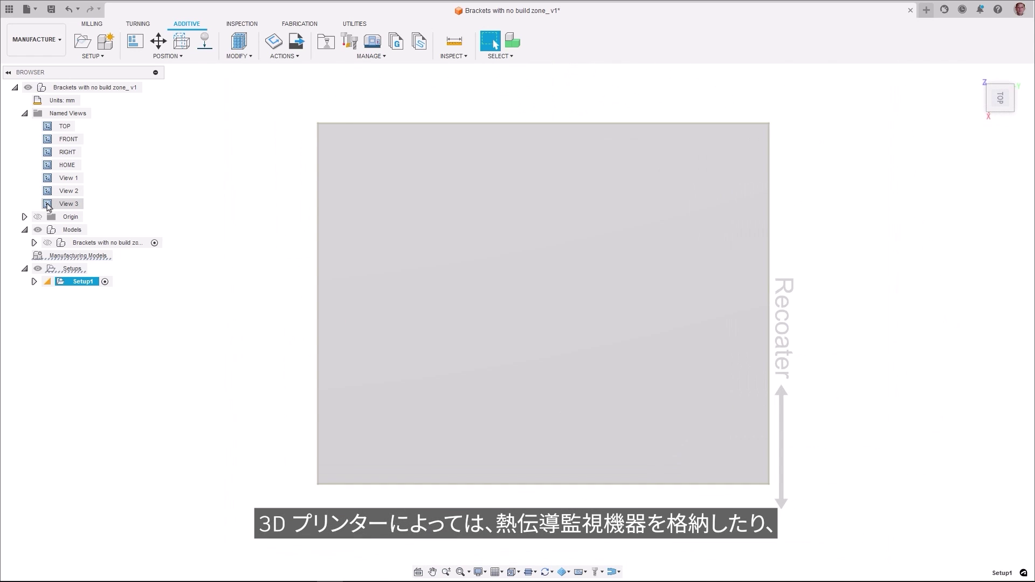
click(34, 281)
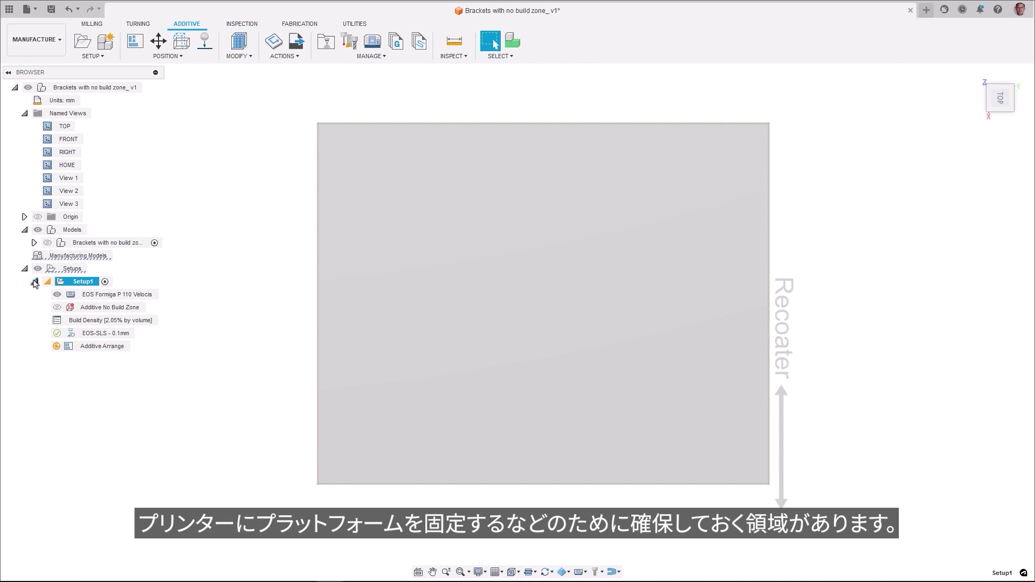
click(57, 308)
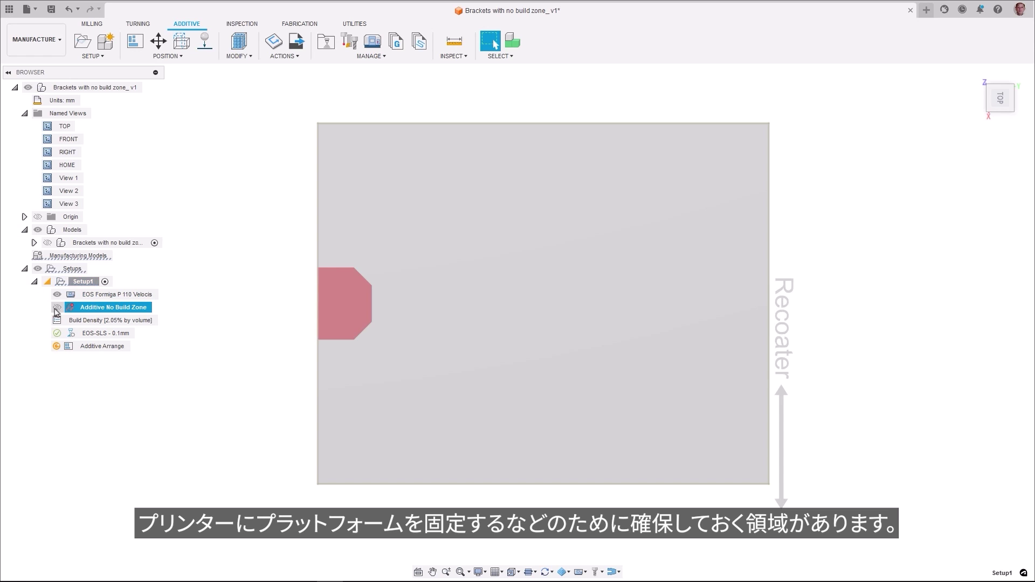
double_click(47, 191)
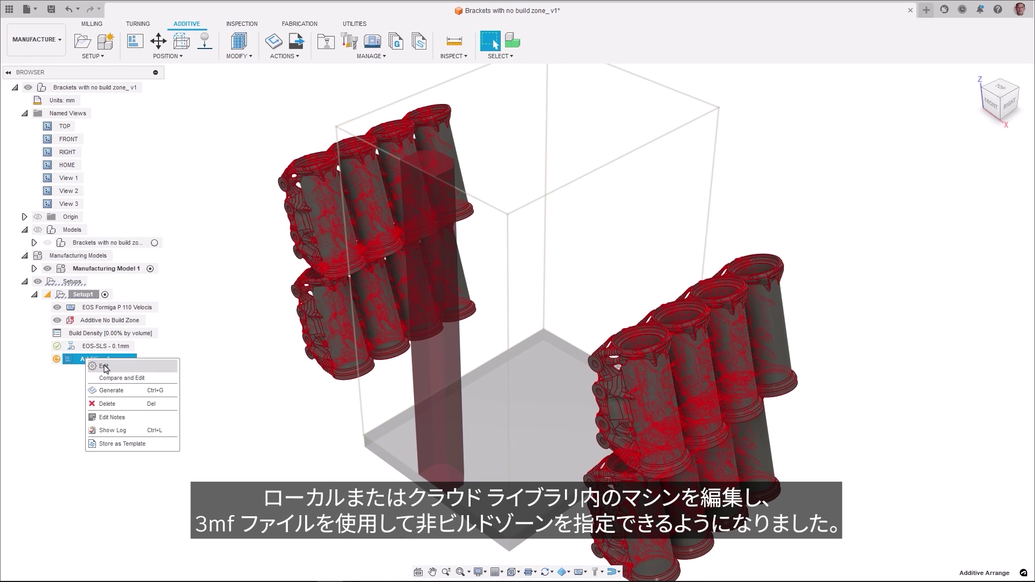
Regenerate the Additive Arrange so the brackets pack outside the zone, checking Views 1–3
click(104, 367)
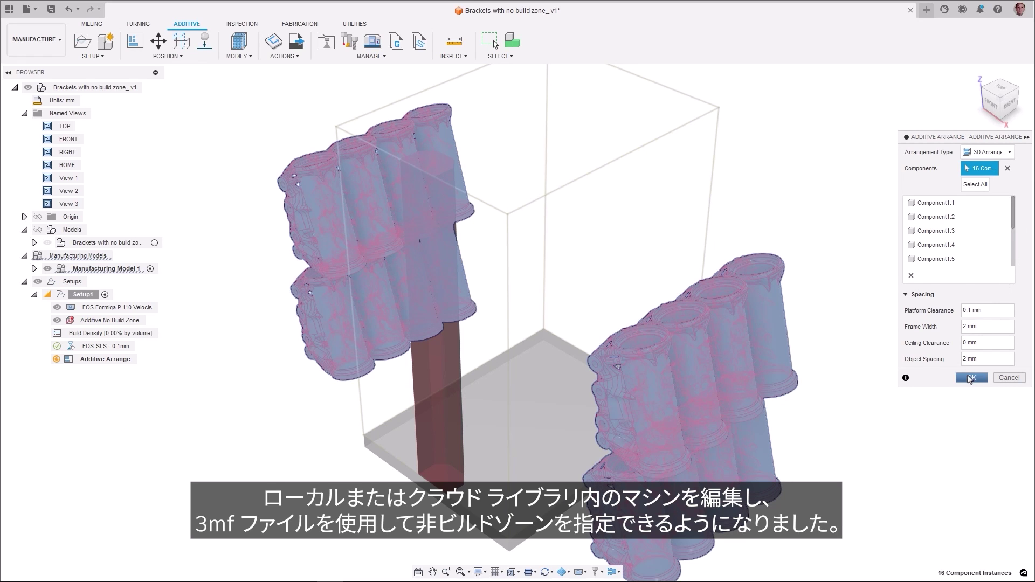
click(971, 378)
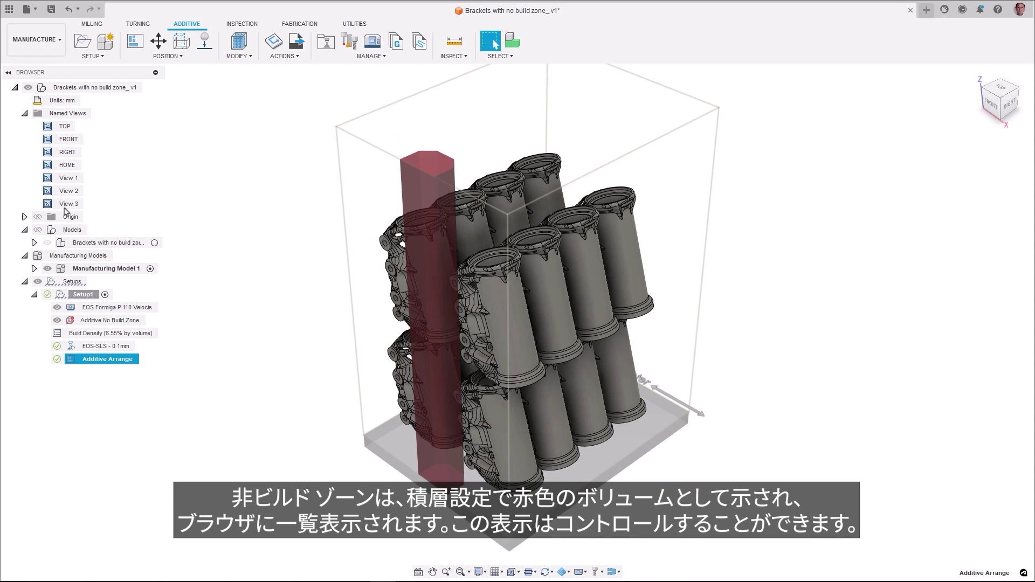
double_click(49, 177)
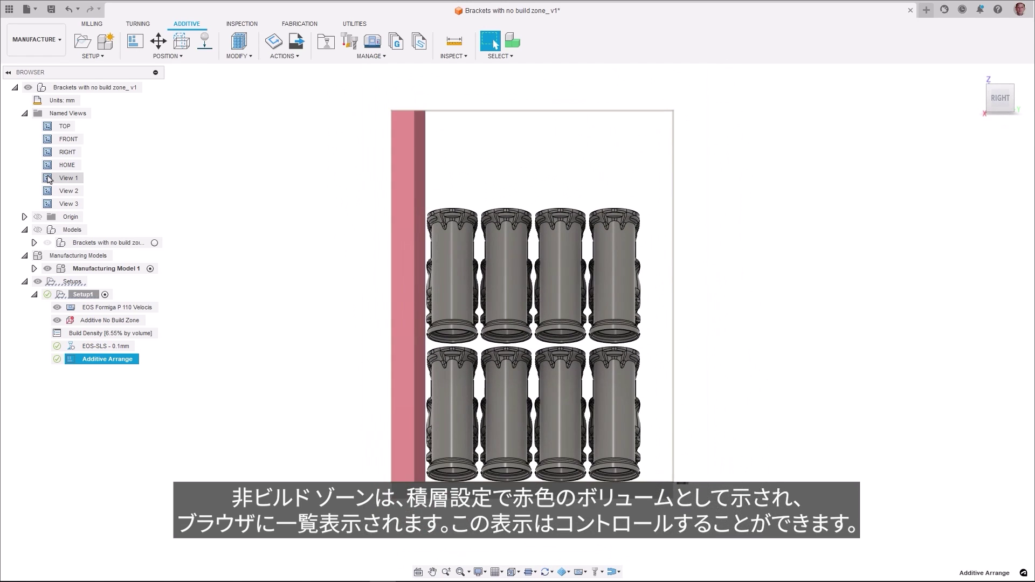
double_click(49, 190)
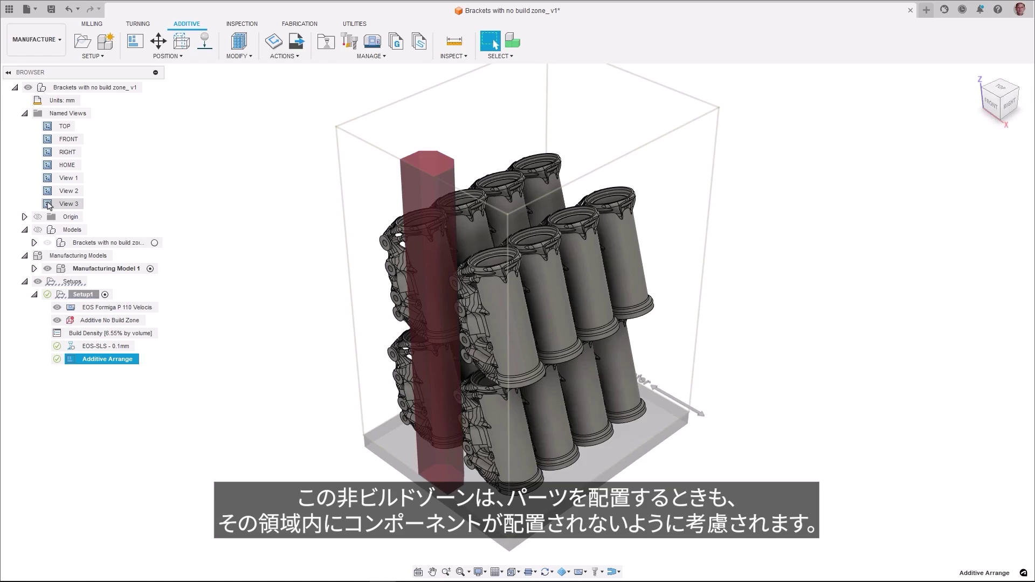
double_click(49, 203)
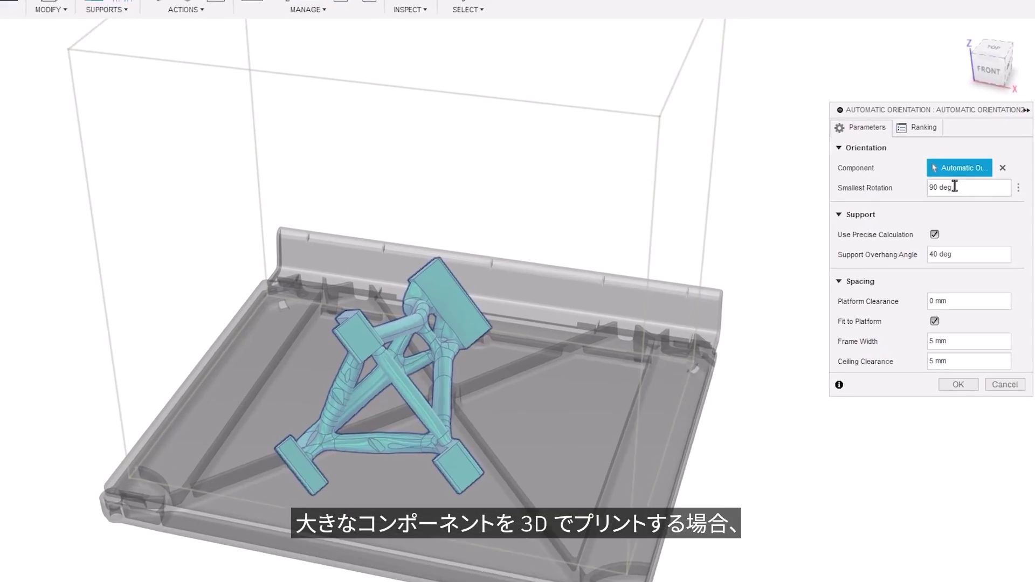
Enter 2020 as the smallest rotation angle and confirm the Automatic Orientation settings
click(954, 186)
text(20)
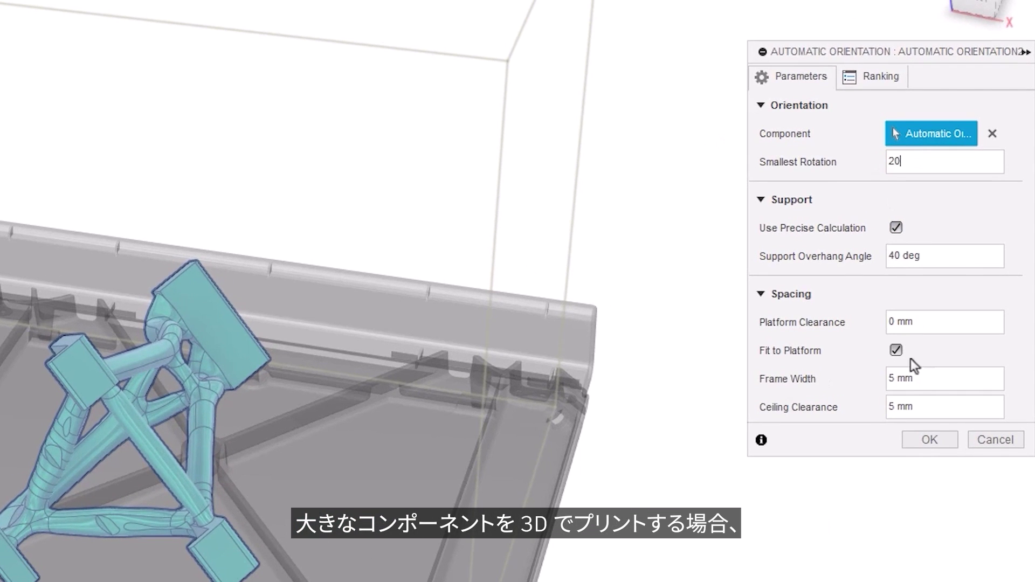
text(20)
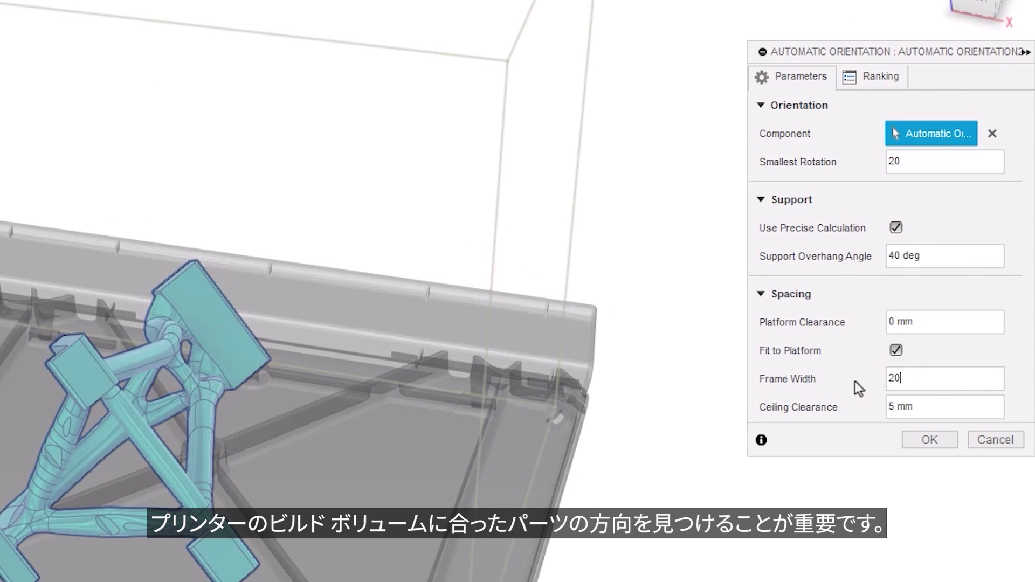
click(918, 432)
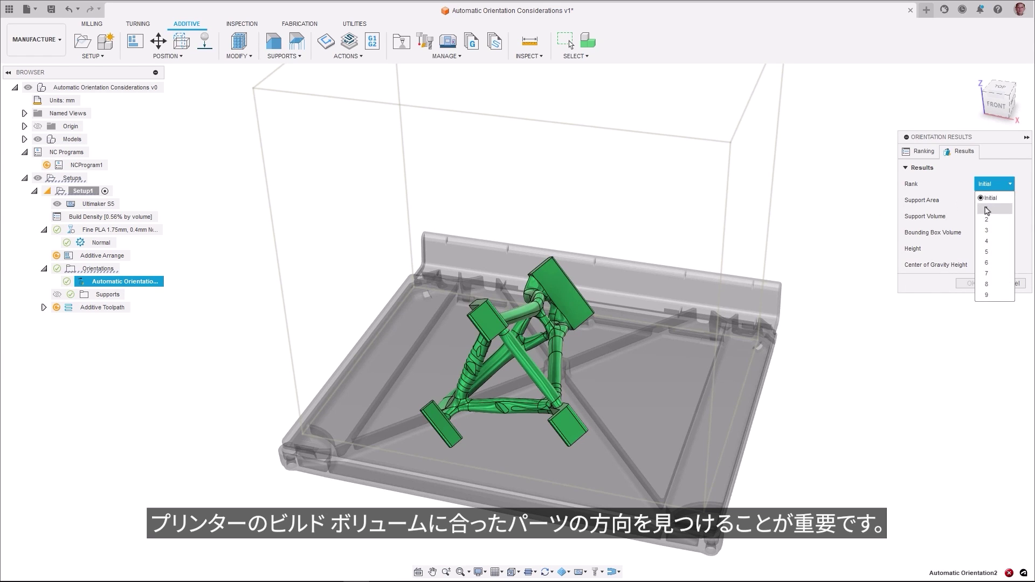
Step the Orientation Results rank from Initial through rank 9 to compare orientations
click(988, 209)
click(994, 184)
click(987, 219)
click(995, 184)
click(990, 230)
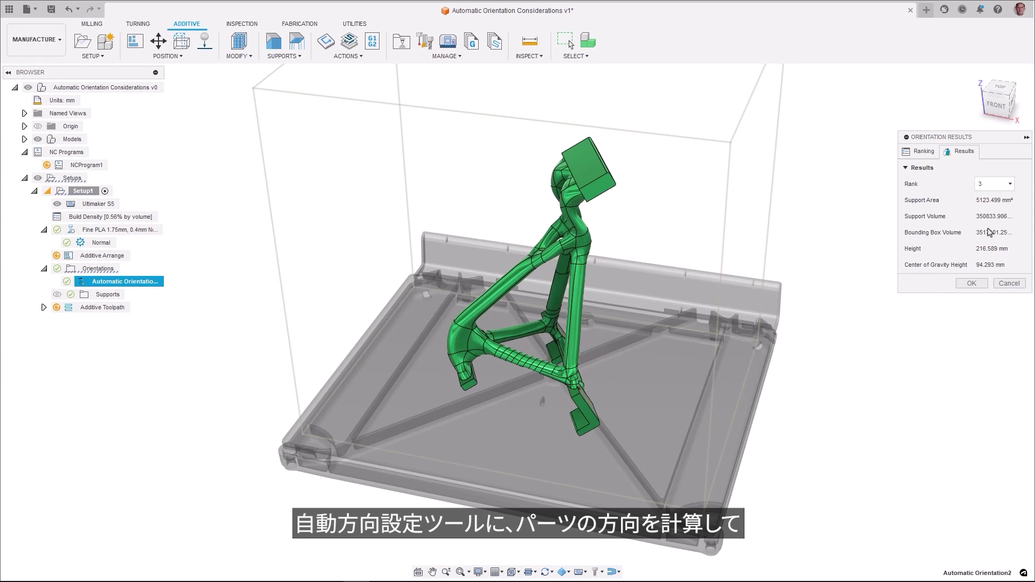
click(995, 184)
click(987, 241)
click(995, 184)
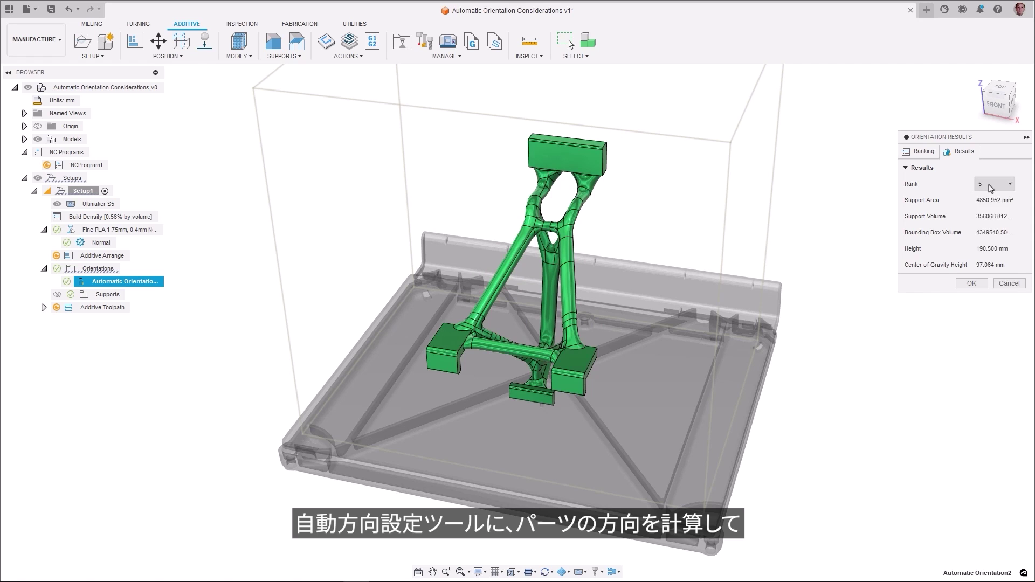
click(991, 184)
click(986, 262)
click(991, 184)
click(987, 273)
click(991, 183)
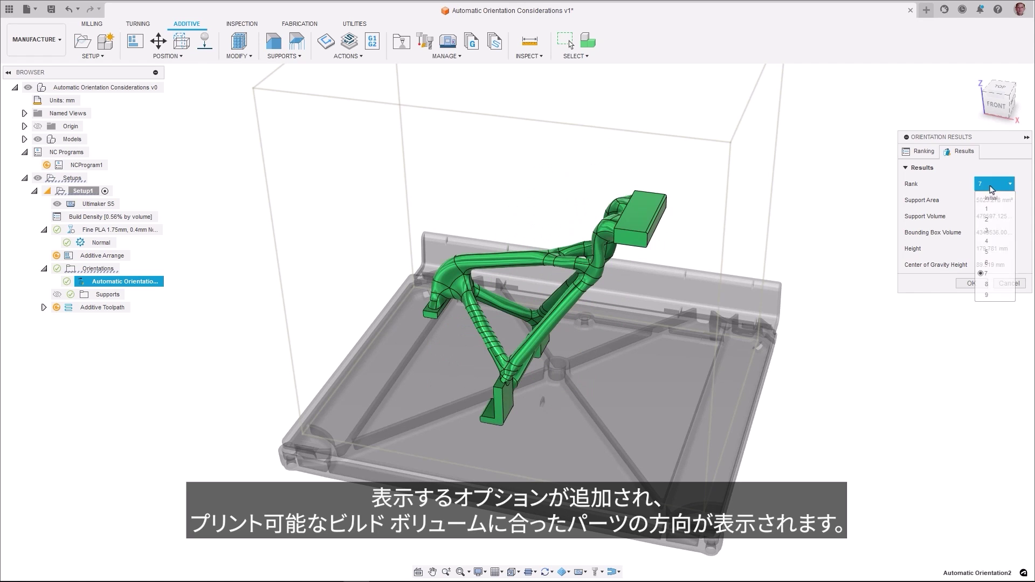
click(987, 284)
click(991, 184)
click(987, 295)
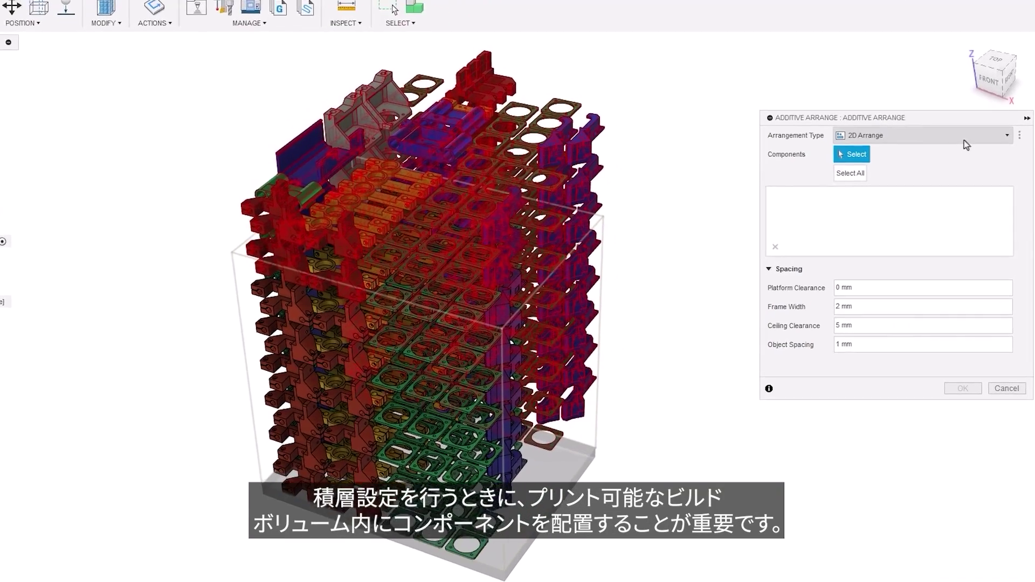
Arrange all components with 3D Arrange (Monte Carlo) and view the packed build from View 1
click(965, 139)
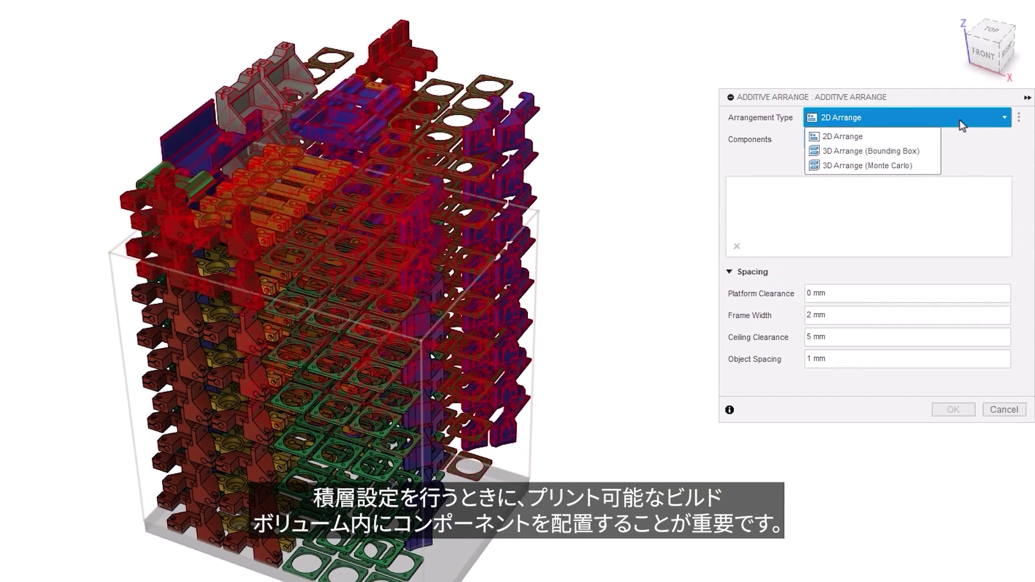
click(849, 167)
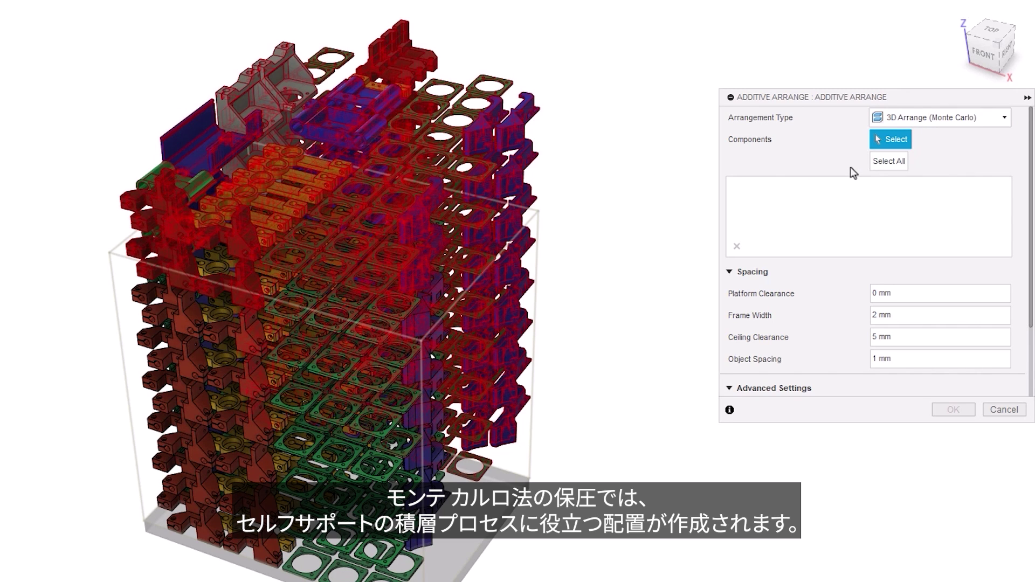
click(889, 161)
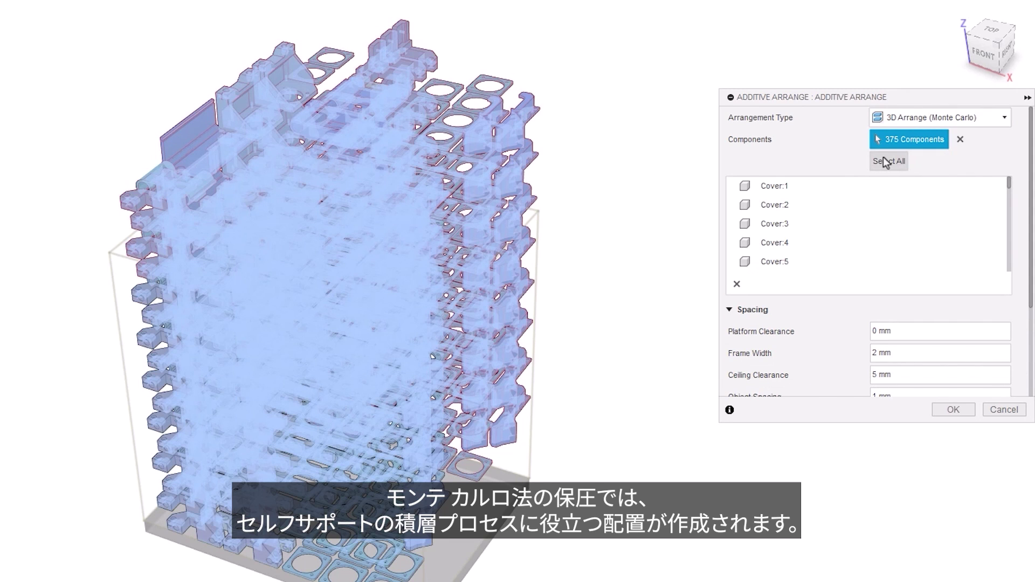
scroll(1033, 237, down, 3)
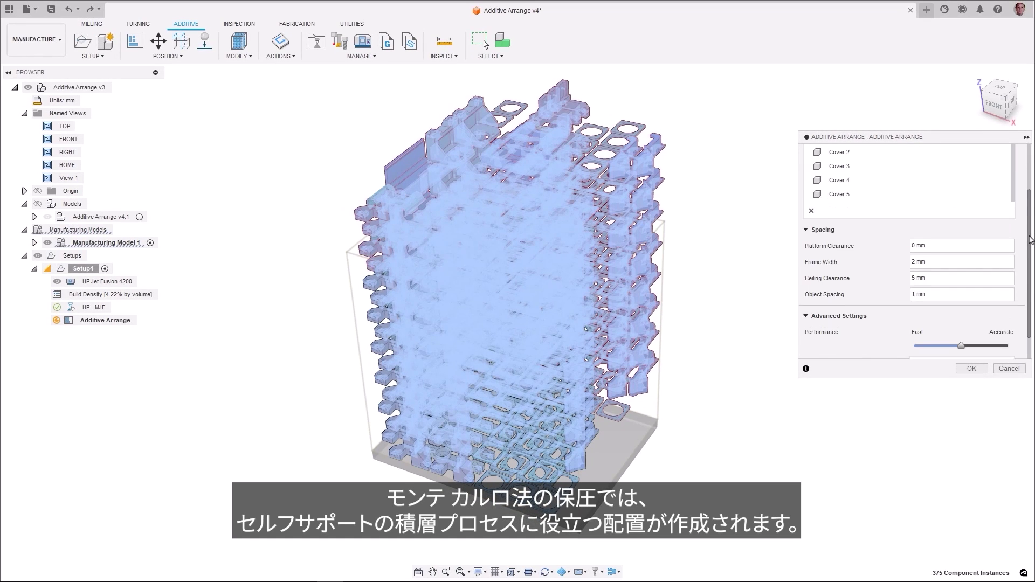
scroll(1031, 239, down, 1)
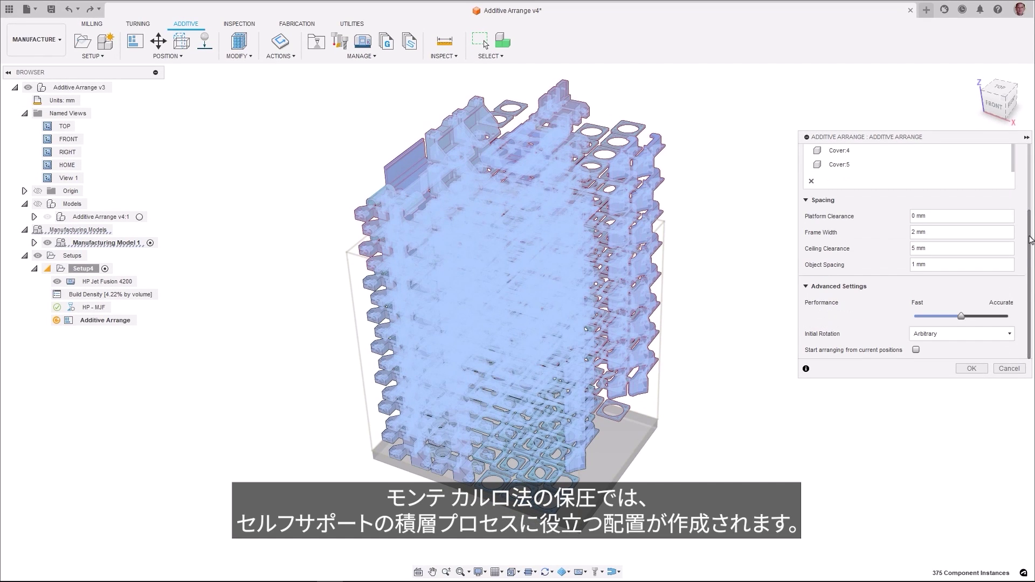
click(976, 371)
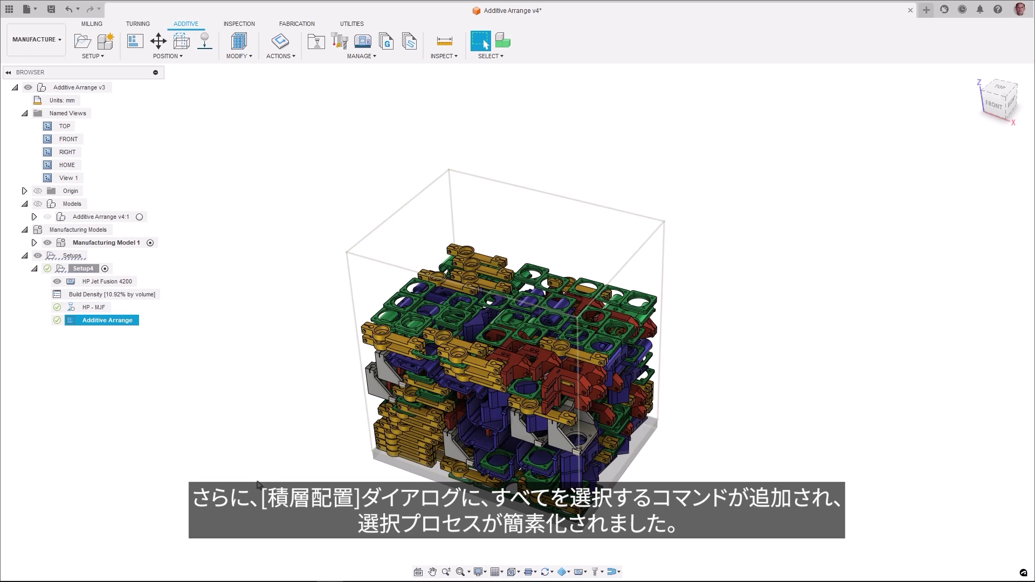
double_click(47, 180)
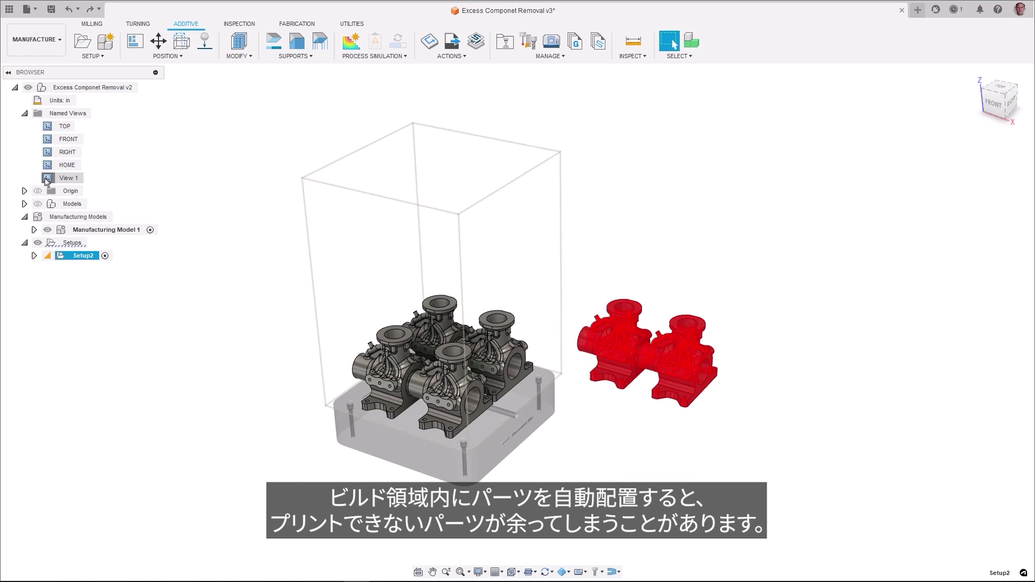
Run Remove Excess Components on Setup2 to drop the two red parts outside the build
double_click(47, 180)
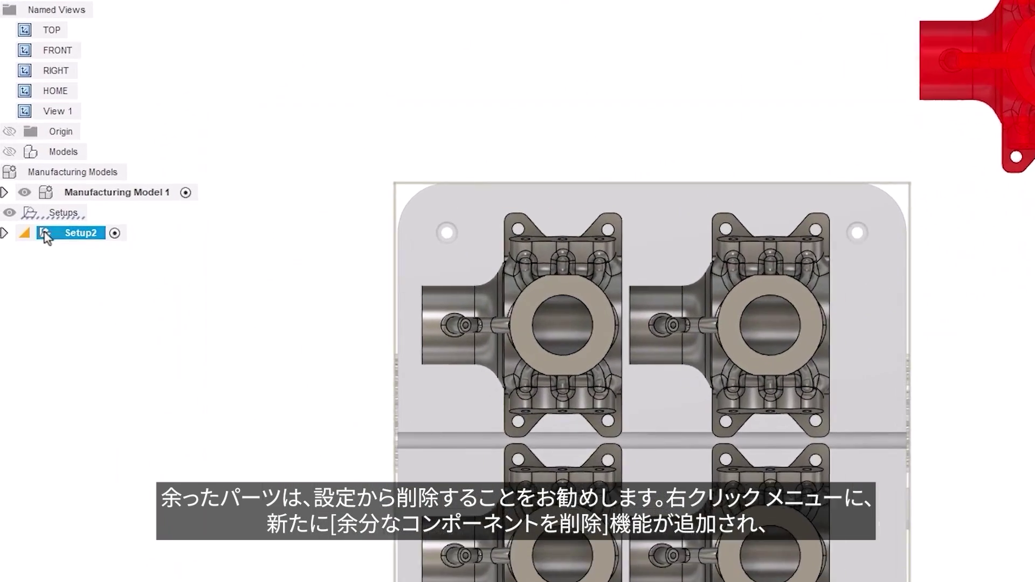
right_click(46, 236)
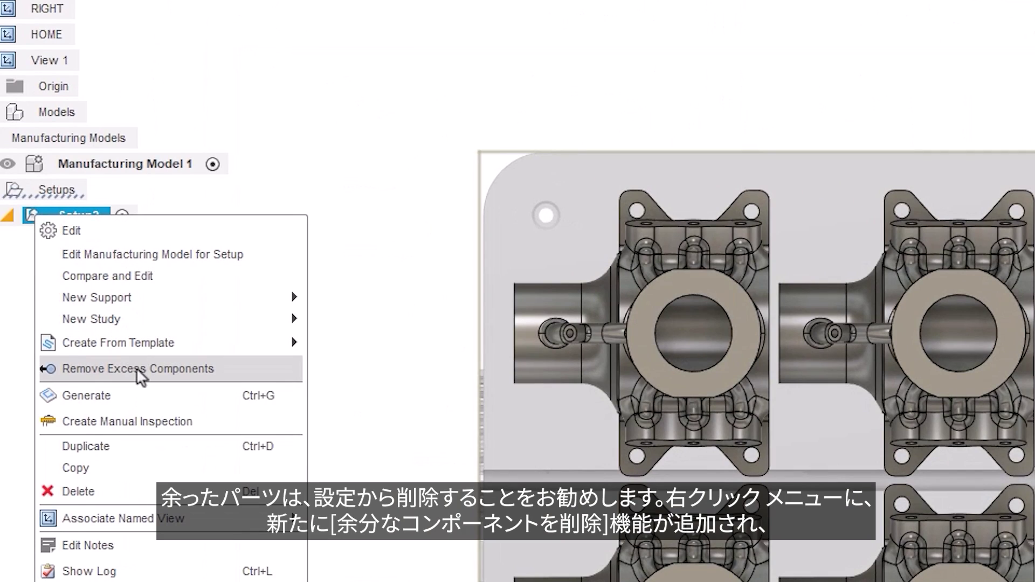
click(137, 368)
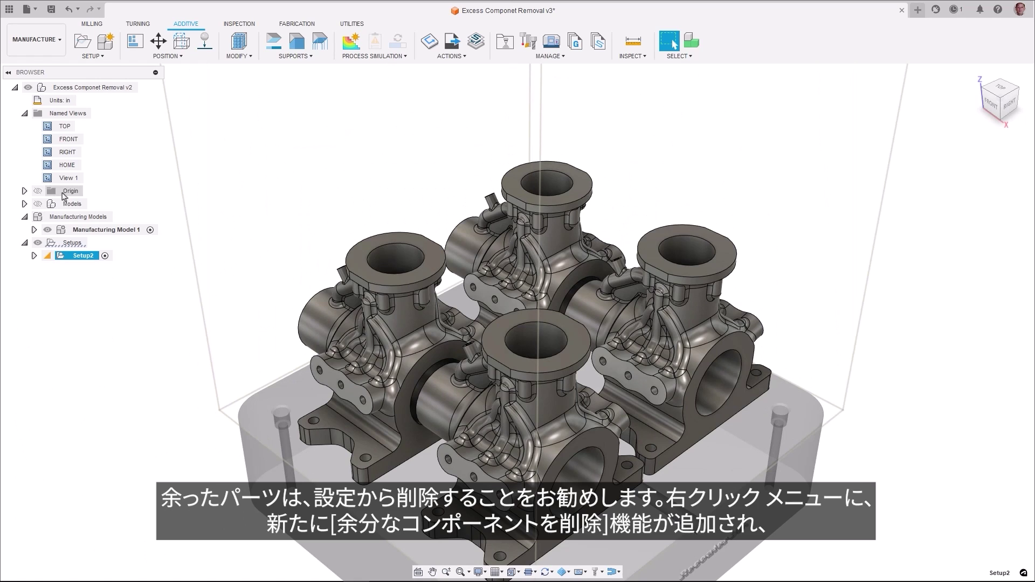
double_click(48, 179)
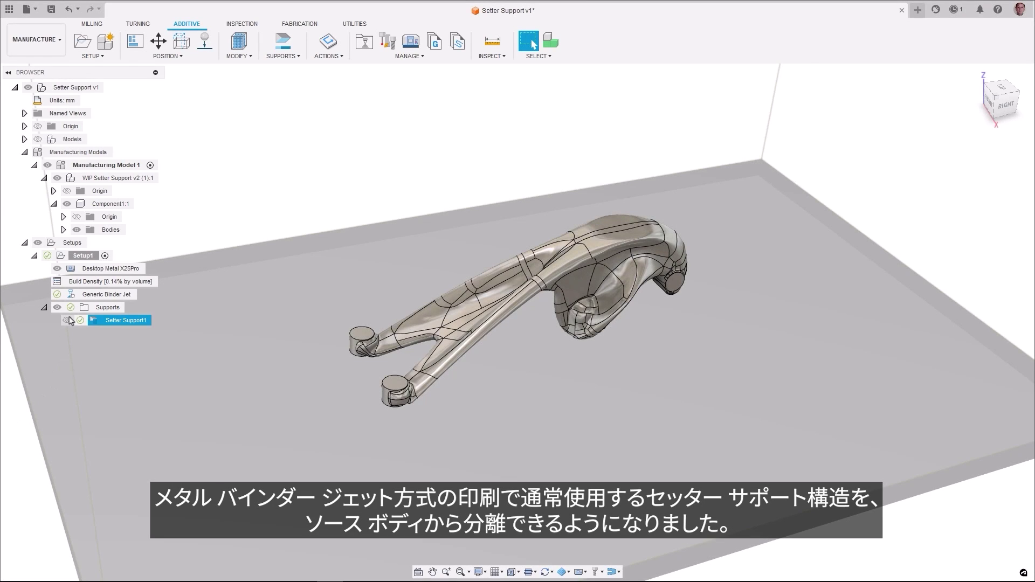
Unhide Setter Support1 and select it for Split Supports
click(66, 321)
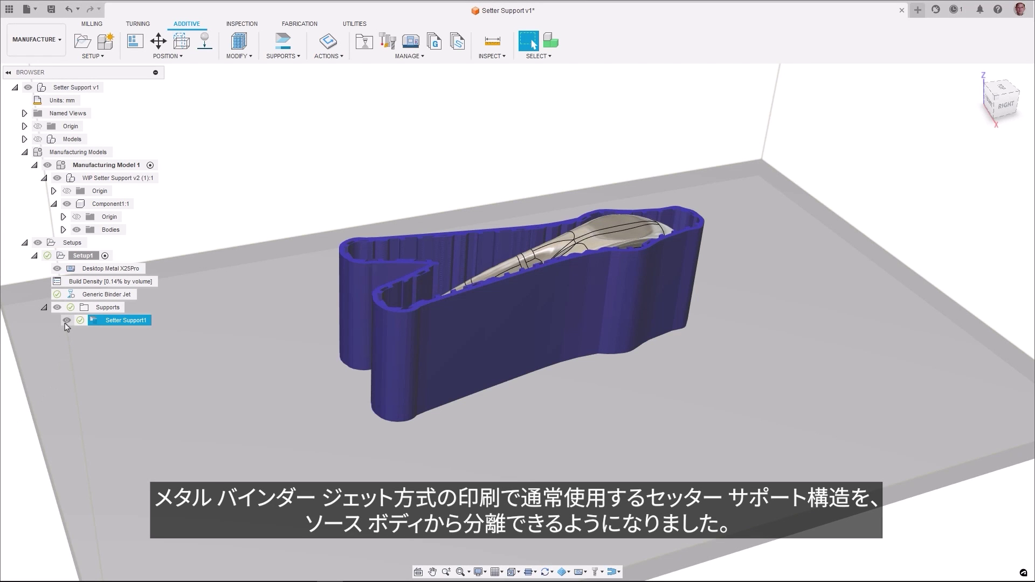
click(251, 56)
click(252, 79)
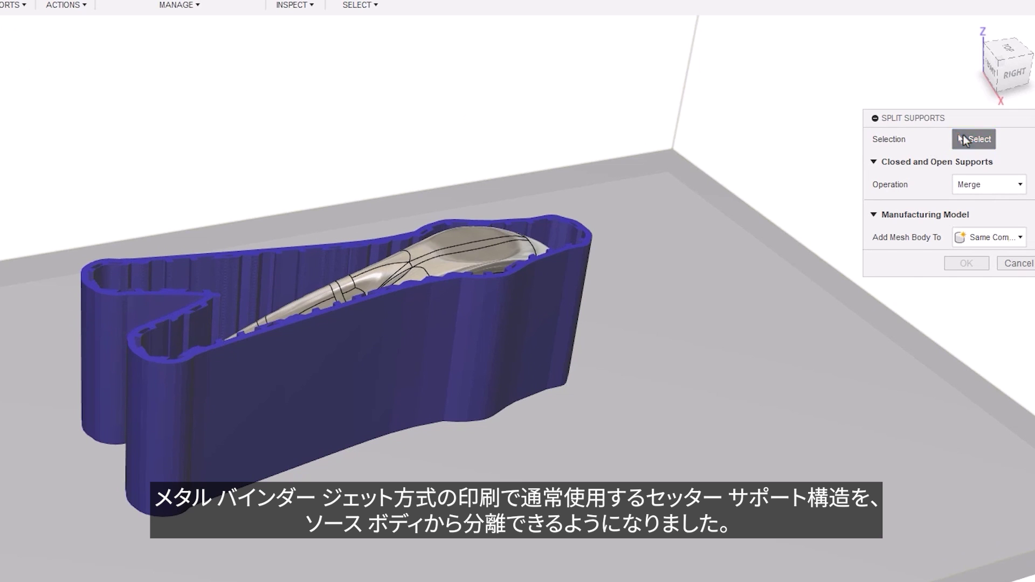
click(455, 238)
Split the support off with Separate into a new mesh component, Component3:1
click(979, 185)
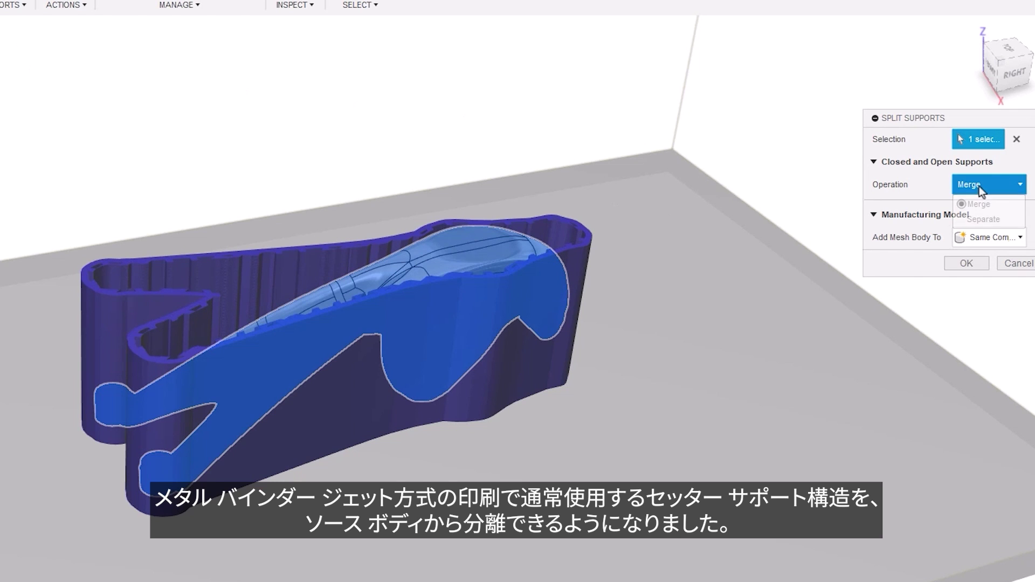
click(982, 221)
click(985, 238)
click(983, 273)
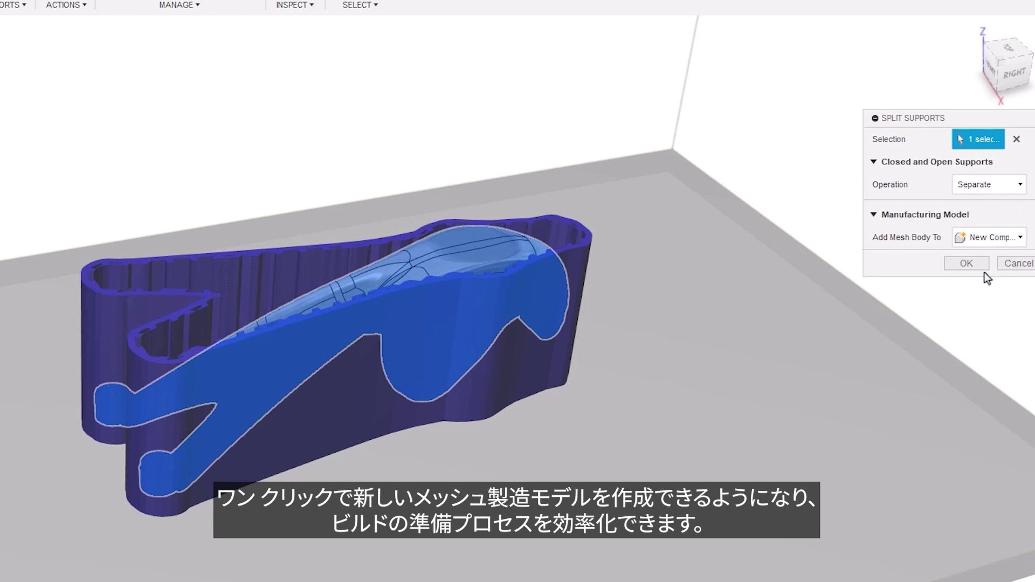
click(968, 263)
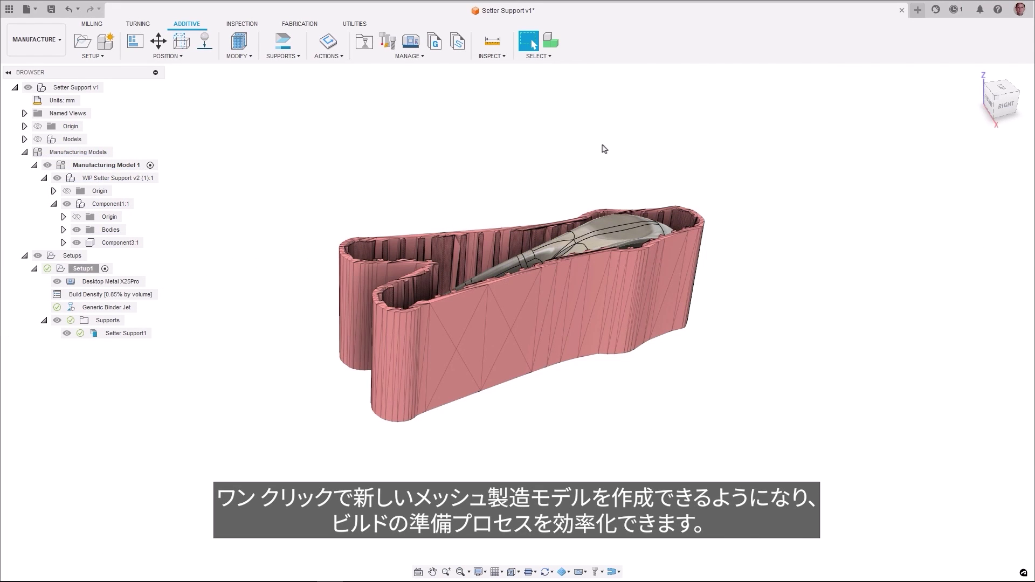
click(76, 242)
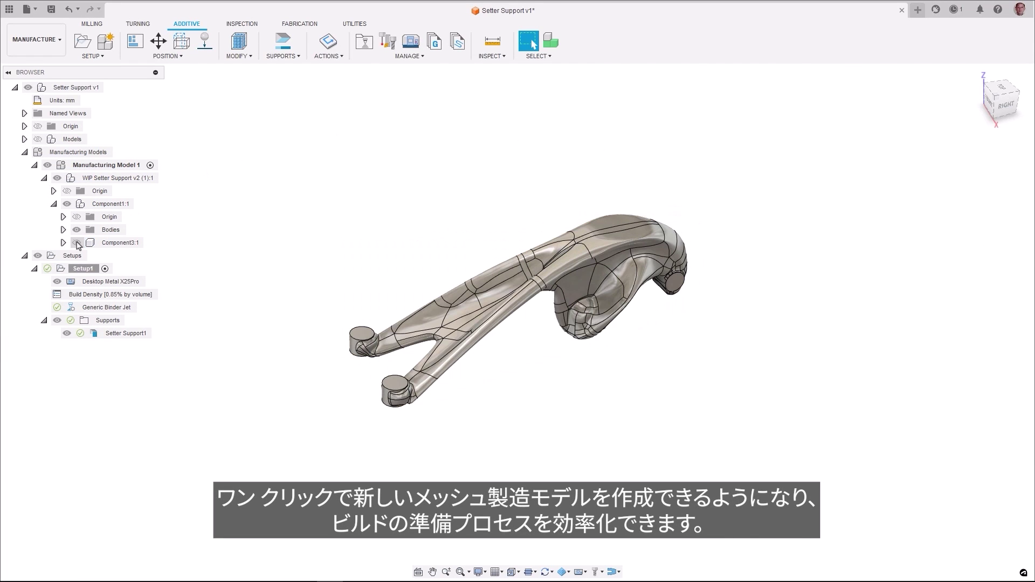
click(76, 243)
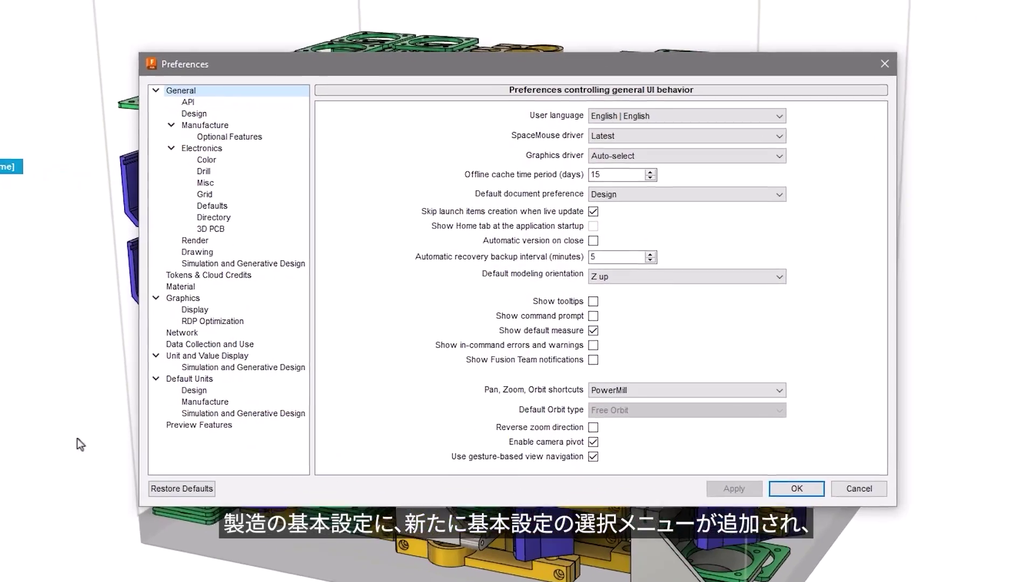
Set the Additive Build Density display in Manufacture preferences to By build height
click(290, 177)
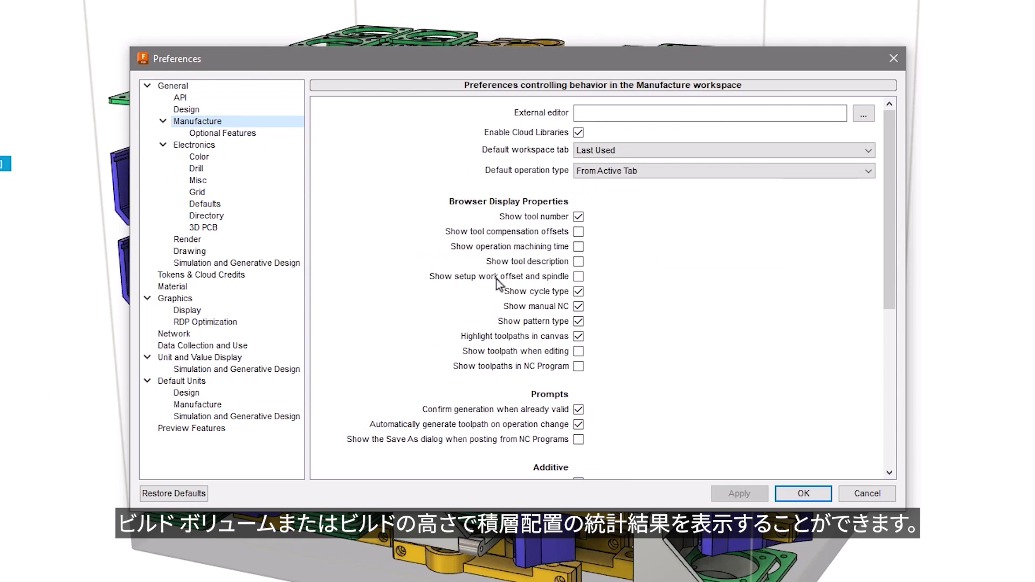
scroll(562, 380, down, 5)
click(865, 343)
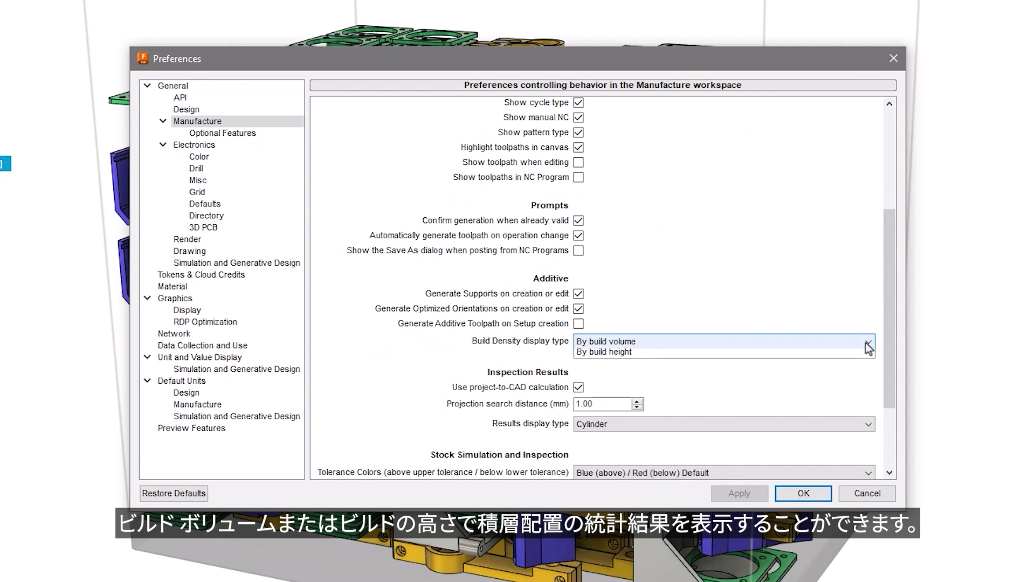
click(855, 366)
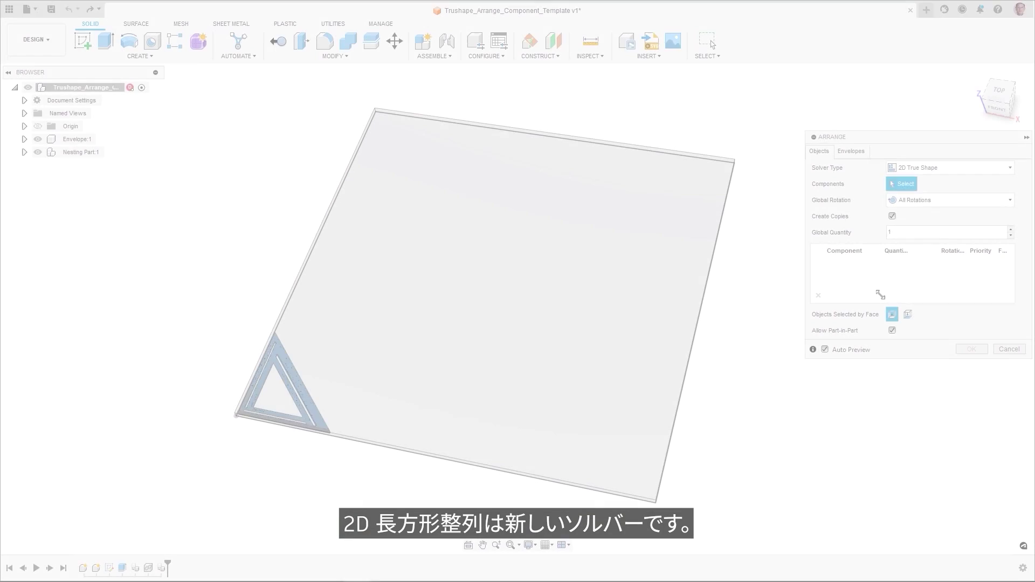
Arrange the triangle on the plate envelope with the 2D Rectangular solver, creating Arrange6:1
click(917, 166)
click(911, 183)
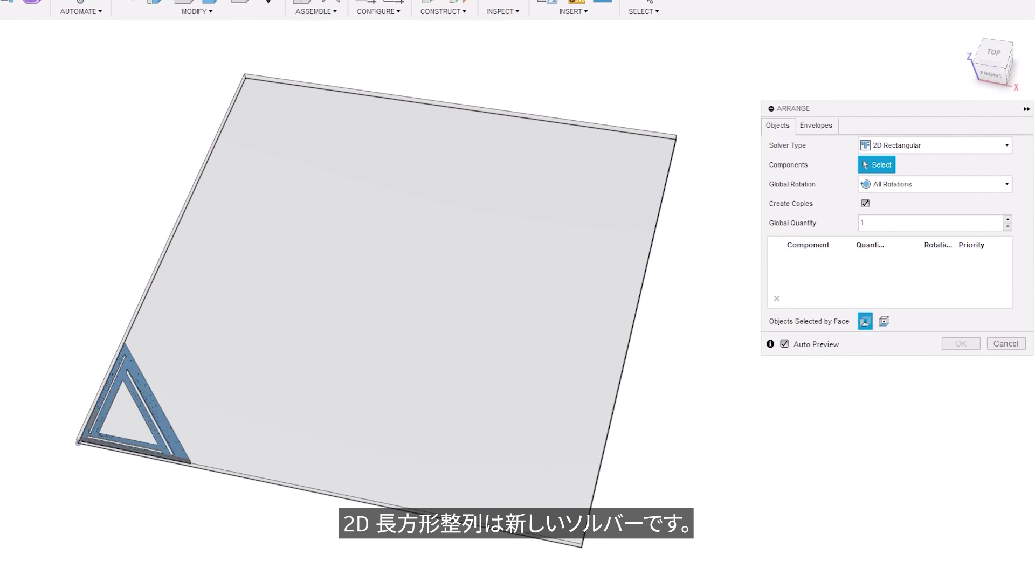
click(143, 376)
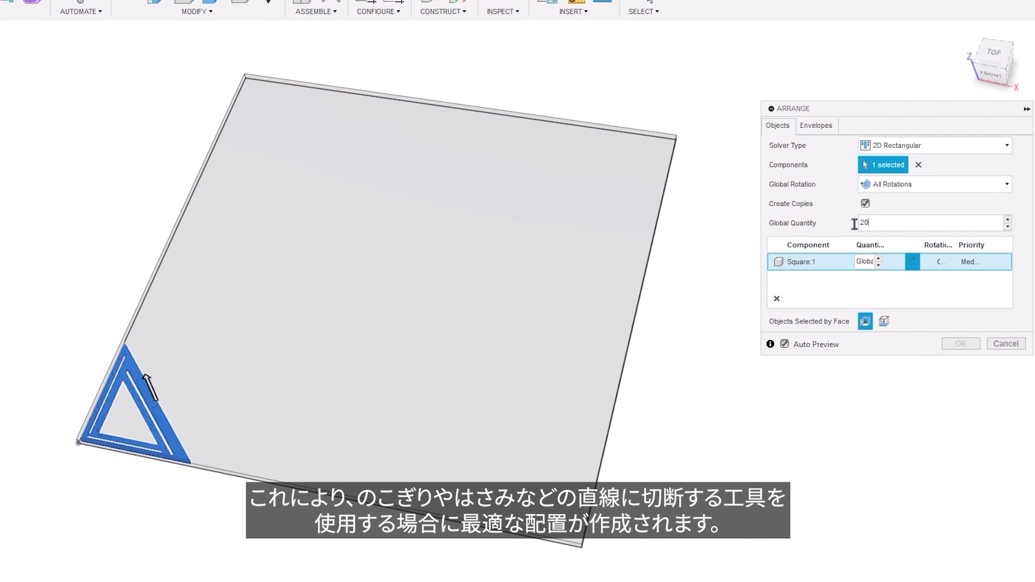
click(815, 126)
click(626, 179)
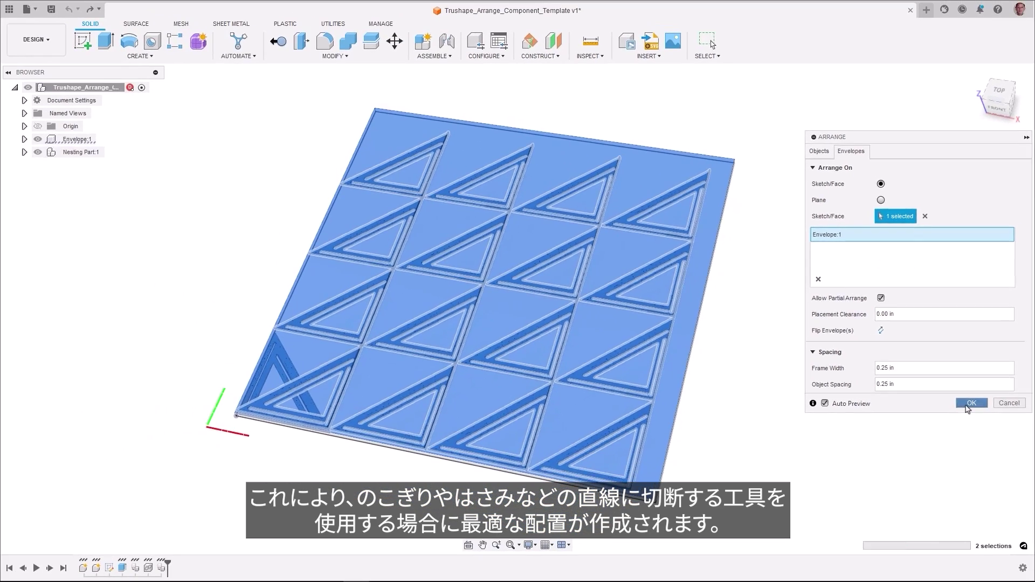
click(964, 421)
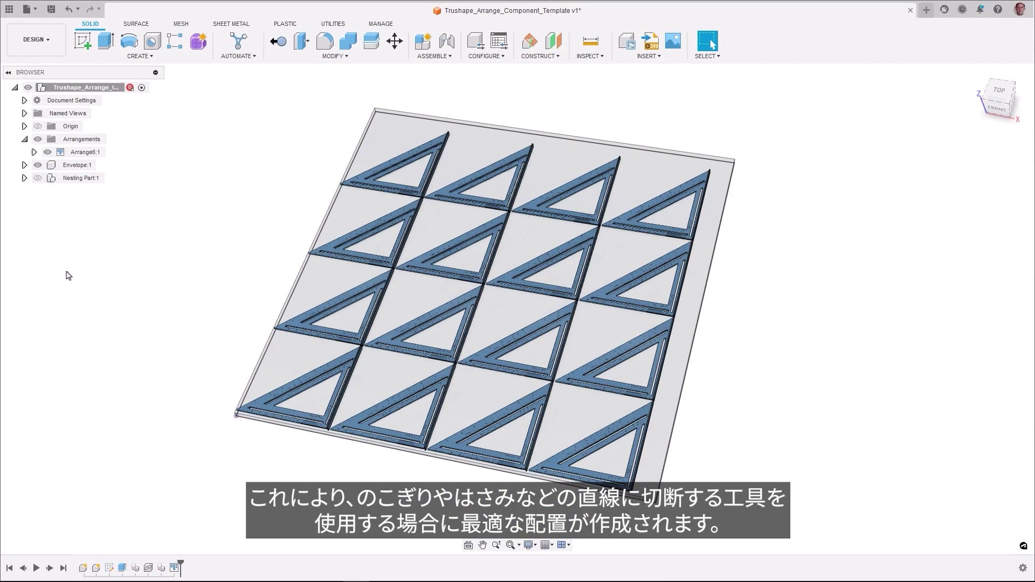